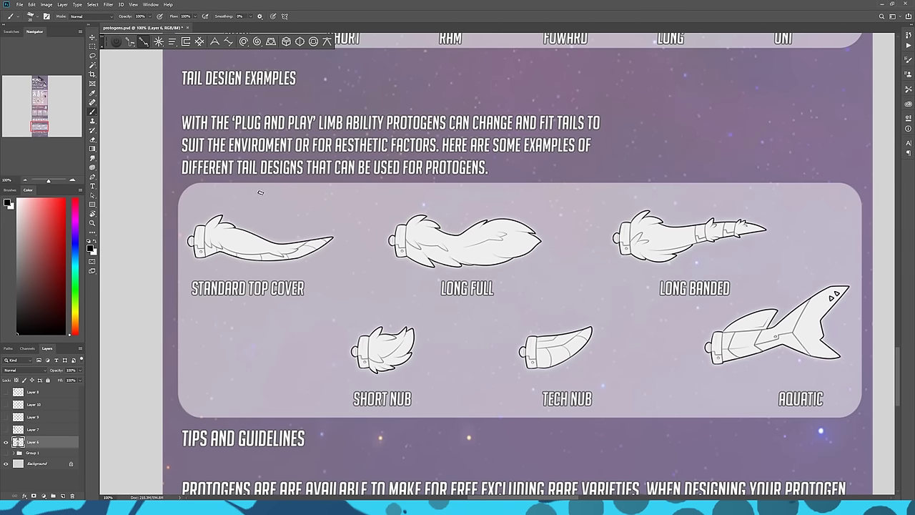
- Examine the rarity types and horn design sections of the protogen reference sheet
scroll(261, 192, up, 15)
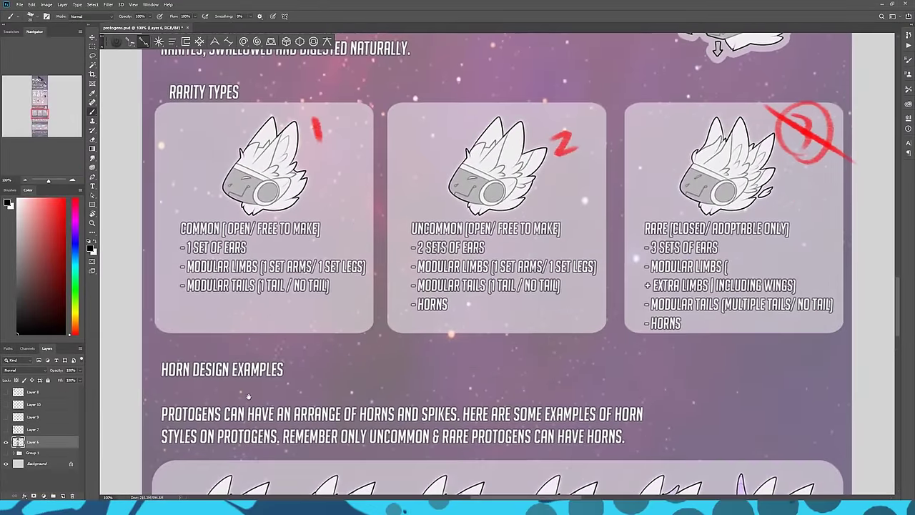
scroll(248, 396, down, 5)
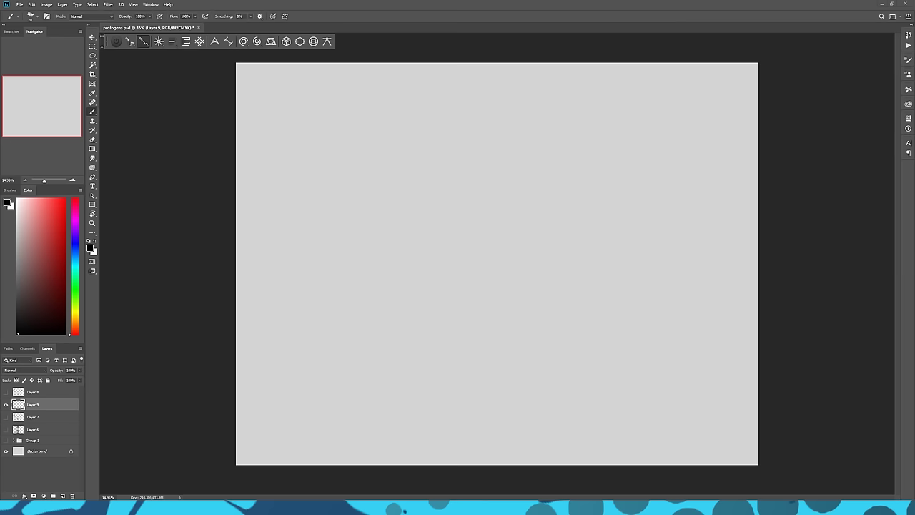
click(73, 180)
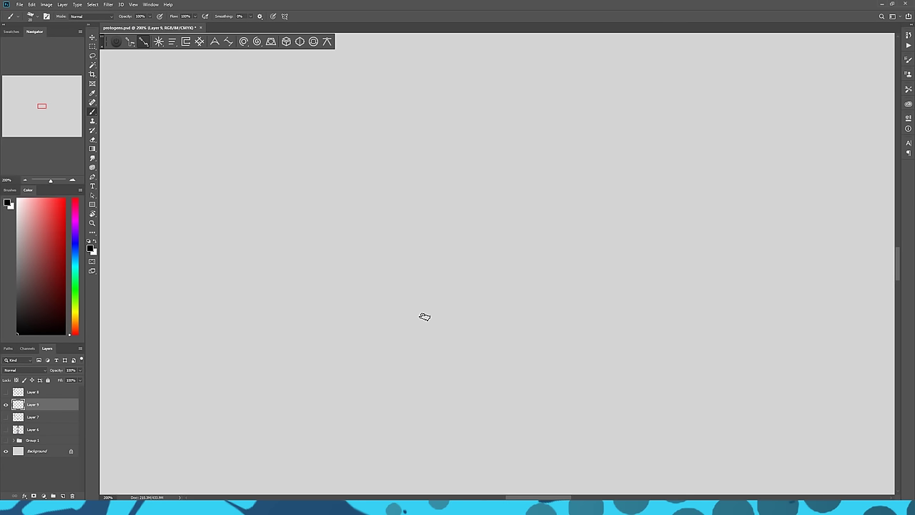
drag(513, 106, 505, 420)
key(ctrl+z)
mouse_move(503, 106)
mouse_down()
mouse_move(511, 193)
mouse_move(509, 417)
mouse_up()
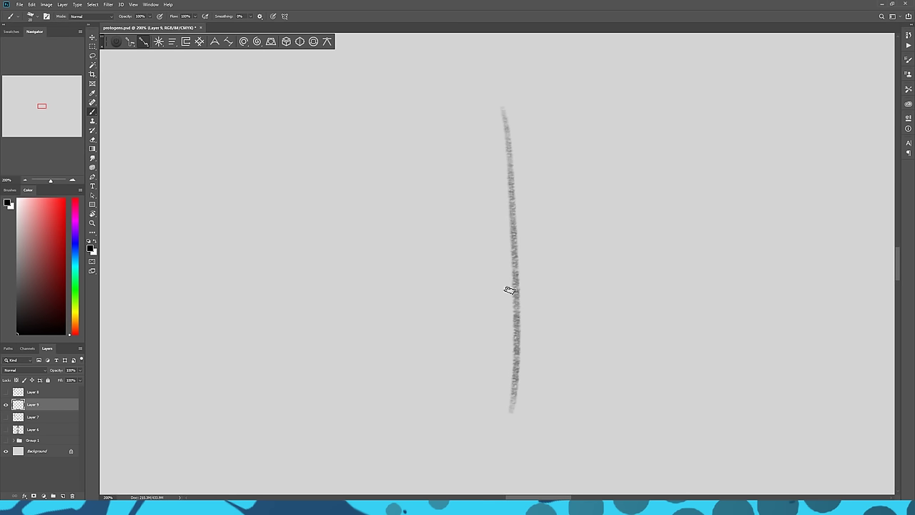
key(ctrl+z)
mouse_move(508, 118)
mouse_down()
mouse_move(507, 292)
mouse_move(494, 408)
mouse_up()
key(ctrl+z)
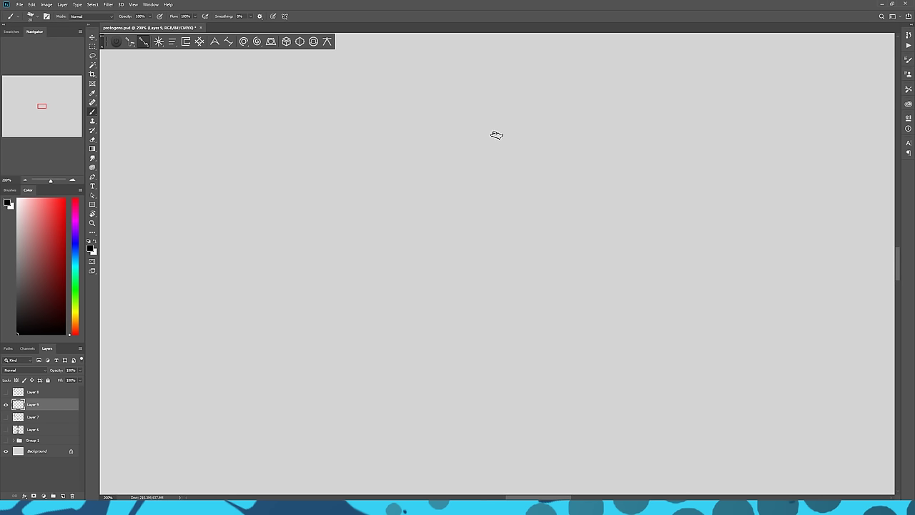
drag(493, 111, 514, 404)
key(ctrl+z)
- Brush a slightly curved, near-vertical line of action on the blank canvas as the figure's spine
mouse_move(493, 110)
mouse_down()
mouse_move(515, 287)
mouse_move(511, 412)
mouse_up()
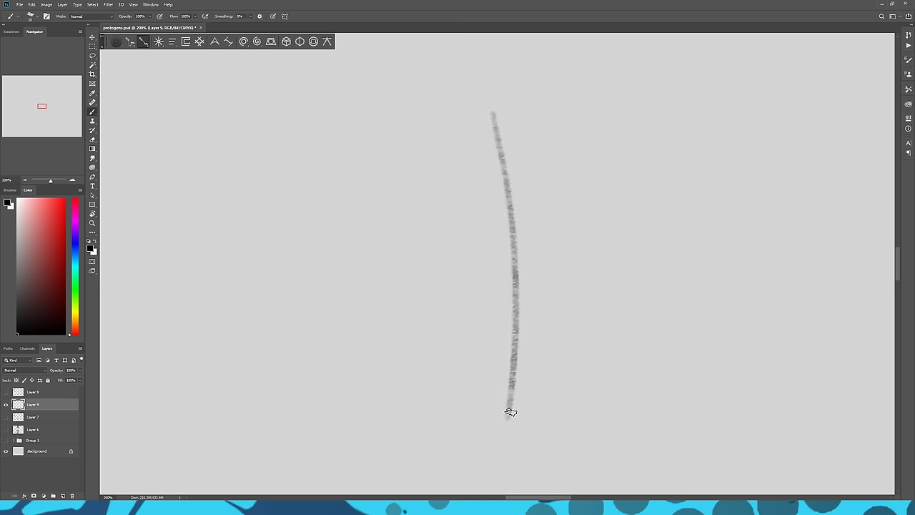
drag(491, 107, 515, 408)
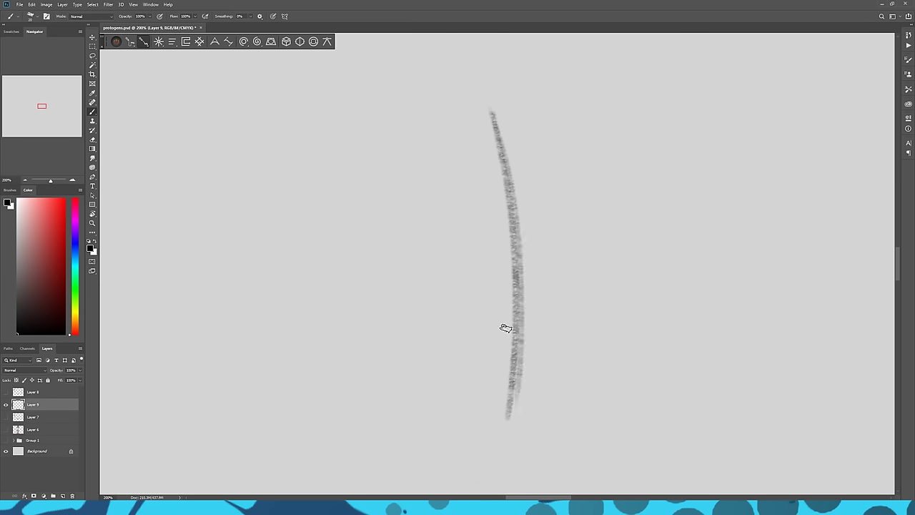
key(ctrl+z)
mouse_move(492, 113)
mouse_down()
mouse_move(510, 272)
mouse_move(508, 418)
mouse_up()
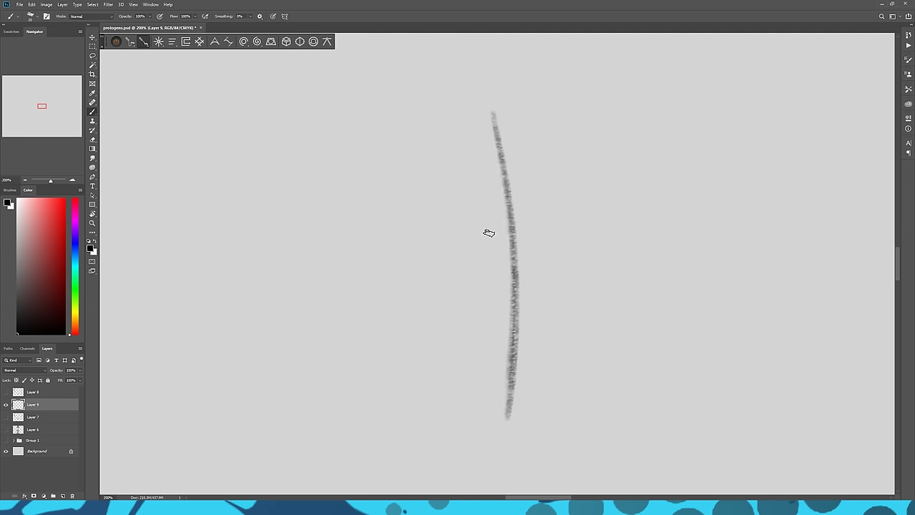
- Sketch a small head circle at the spine's upper end and a larger rounded chest shape below it, leaving a neck gap
mouse_move(500, 153)
mouse_down()
mouse_move(520, 98)
mouse_move(471, 111)
mouse_move(495, 150)
mouse_move(518, 104)
mouse_move(472, 106)
mouse_move(501, 152)
mouse_move(521, 104)
mouse_move(471, 112)
mouse_move(496, 149)
mouse_move(526, 123)
mouse_up()
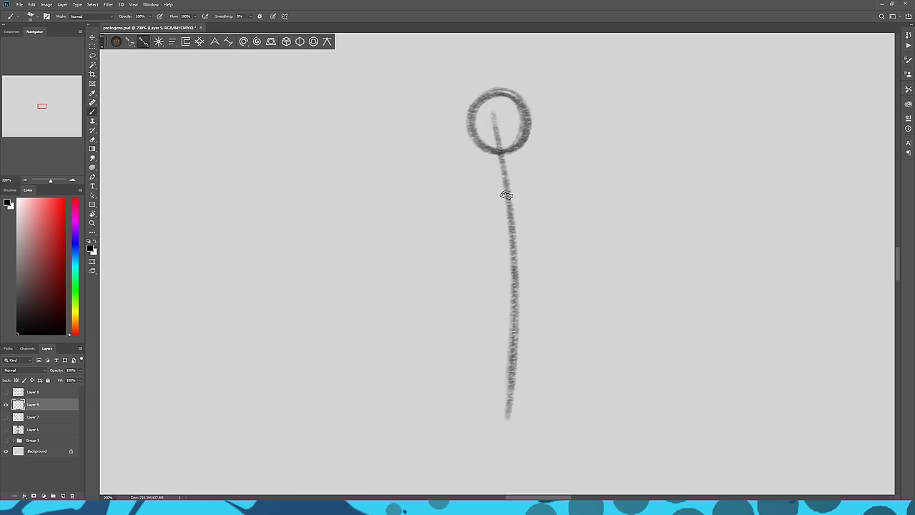
drag(548, 193, 456, 203)
mouse_move(559, 196)
mouse_down()
mouse_move(459, 208)
mouse_move(474, 192)
mouse_move(461, 207)
mouse_move(504, 277)
mouse_move(560, 226)
mouse_move(524, 188)
mouse_move(544, 194)
mouse_move(532, 273)
mouse_move(548, 257)
mouse_up()
mouse_move(493, 262)
mouse_down()
mouse_move(465, 221)
mouse_move(525, 278)
mouse_move(557, 237)
mouse_move(550, 196)
mouse_move(458, 210)
mouse_move(493, 266)
mouse_move(548, 241)
mouse_move(552, 200)
mouse_up()
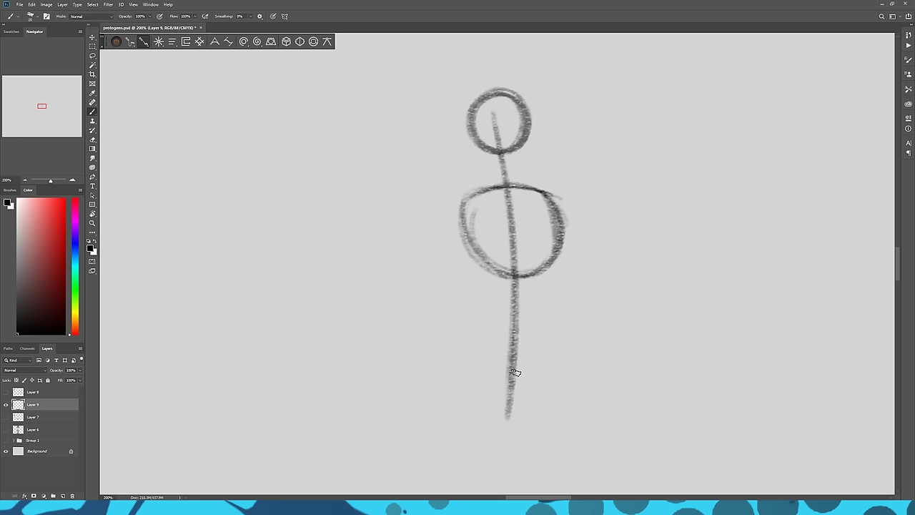
- Sketch a large hip circle around the lower end of the spine and darken its outline with repeated strokes
mouse_move(517, 424)
mouse_down()
mouse_move(476, 316)
mouse_move(572, 378)
mouse_move(564, 408)
mouse_up()
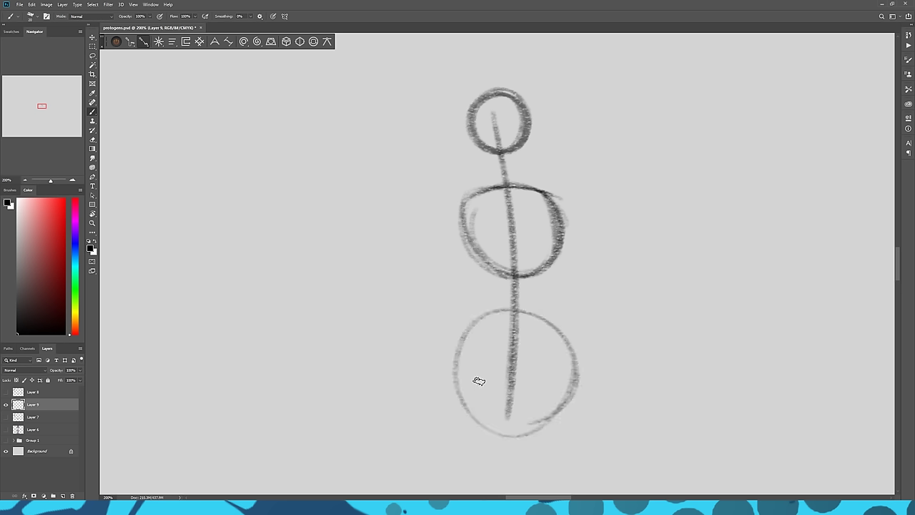
mouse_move(484, 412)
mouse_down()
mouse_move(570, 356)
mouse_move(474, 317)
mouse_move(463, 390)
mouse_move(570, 385)
mouse_move(516, 297)
mouse_move(449, 369)
mouse_move(540, 411)
mouse_move(542, 307)
mouse_move(455, 335)
mouse_move(521, 415)
mouse_move(564, 329)
mouse_move(453, 309)
mouse_move(471, 408)
mouse_move(572, 371)
mouse_up()
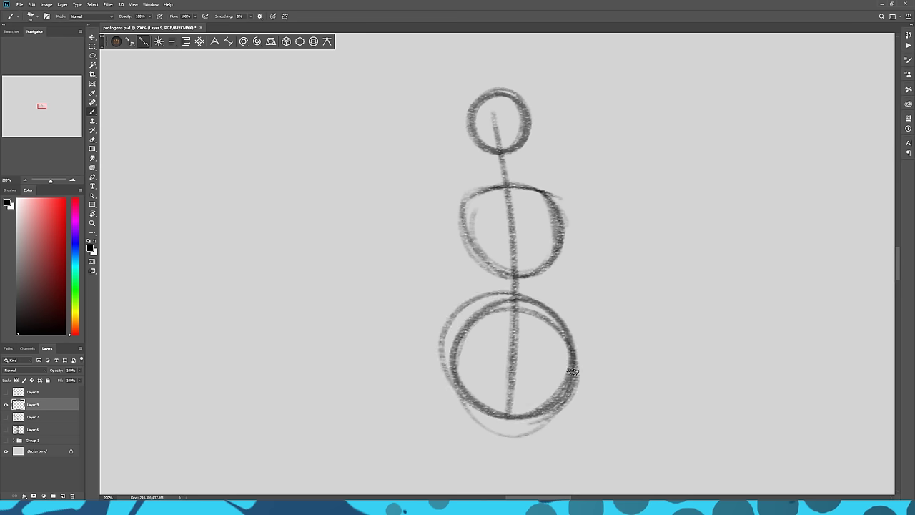
key(ctrl+z)
drag(486, 398, 456, 353)
mouse_move(488, 306)
mouse_down()
mouse_move(448, 362)
mouse_move(501, 414)
mouse_move(466, 393)
mouse_move(530, 416)
mouse_move(566, 344)
mouse_move(496, 301)
mouse_move(449, 364)
mouse_move(478, 317)
mouse_move(455, 335)
mouse_move(471, 409)
mouse_move(549, 400)
mouse_move(557, 327)
mouse_move(473, 310)
mouse_move(452, 350)
mouse_up()
- Mark the neck and waist gaps with short I-shaped spacing marks beside the figure, and undo the marks
drag(576, 276, 599, 276)
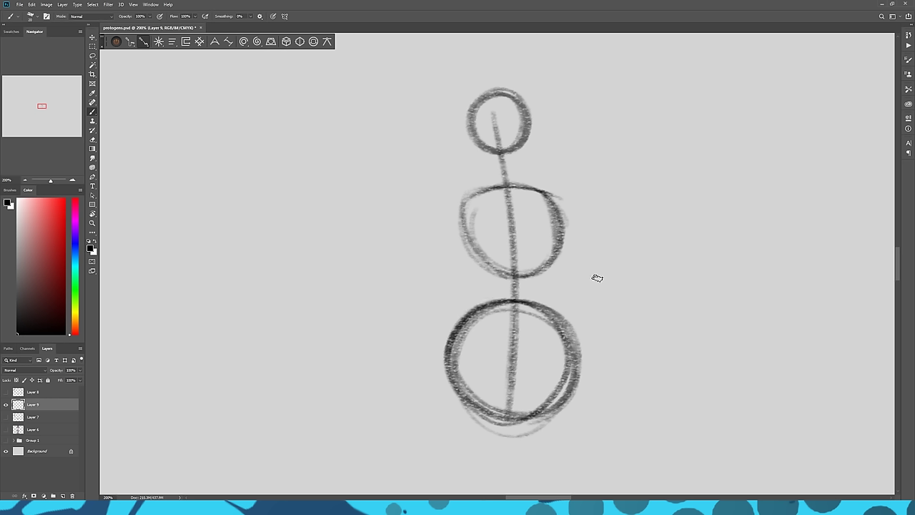
mouse_move(572, 303)
mouse_down()
mouse_move(602, 303)
mouse_move(587, 301)
mouse_up()
drag(562, 138, 586, 138)
drag(554, 175, 592, 174)
drag(572, 140, 572, 173)
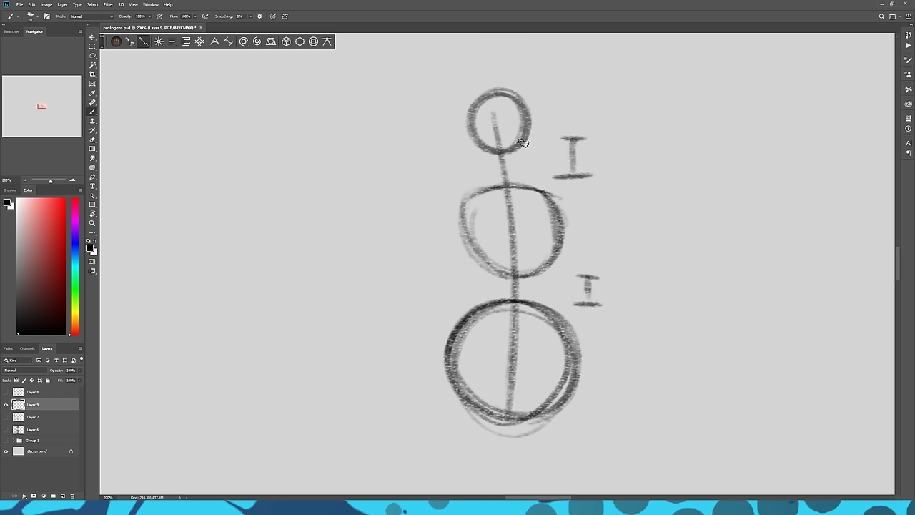
key(ctrl+z)
key(ctrl+z)
key(ctrl+z)
key(ctrl+z)
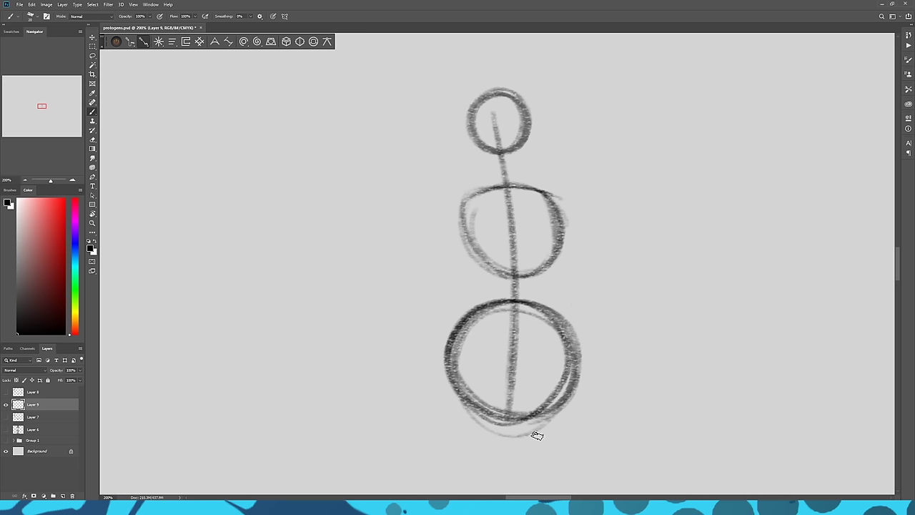
- Draw a large head circle in the empty area above the figure, with a horizontal guide from its front edge to the centre
click(72, 181)
drag(379, 102, 389, 227)
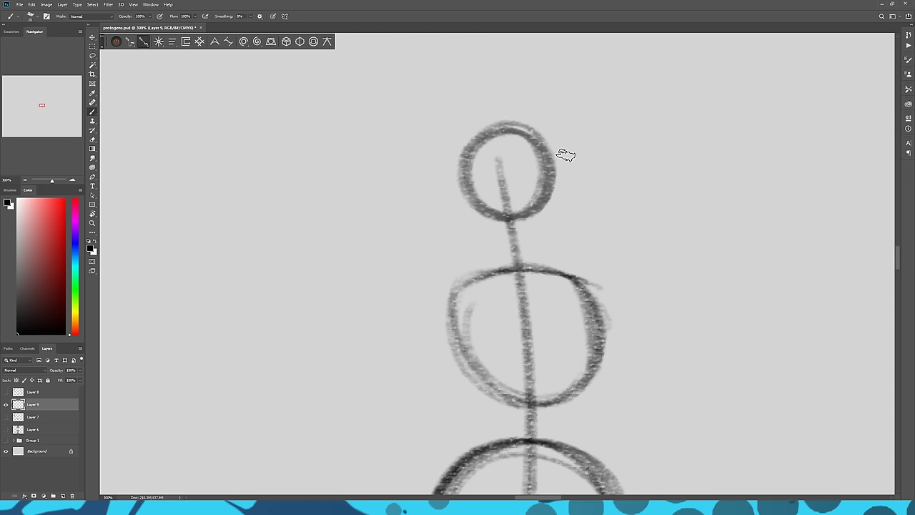
drag(427, 76, 417, 423)
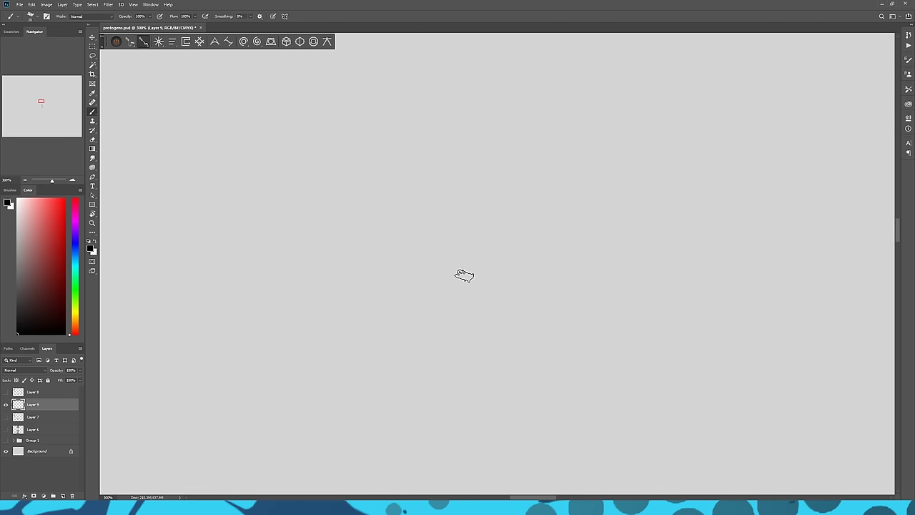
mouse_move(548, 345)
mouse_down()
mouse_move(640, 228)
mouse_move(387, 285)
mouse_move(597, 311)
mouse_up()
key(ctrl+z)
mouse_move(525, 350)
mouse_down()
mouse_move(576, 125)
mouse_move(455, 321)
mouse_move(593, 316)
mouse_up()
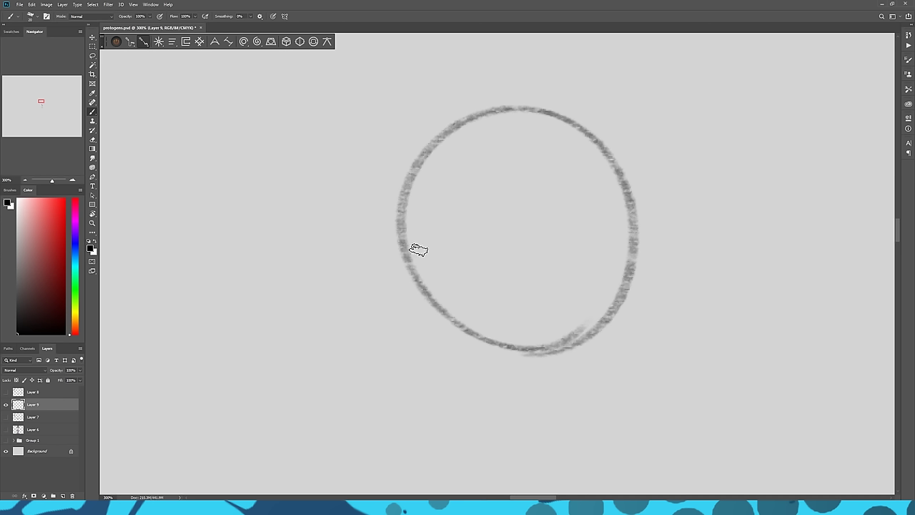
drag(400, 227, 526, 227)
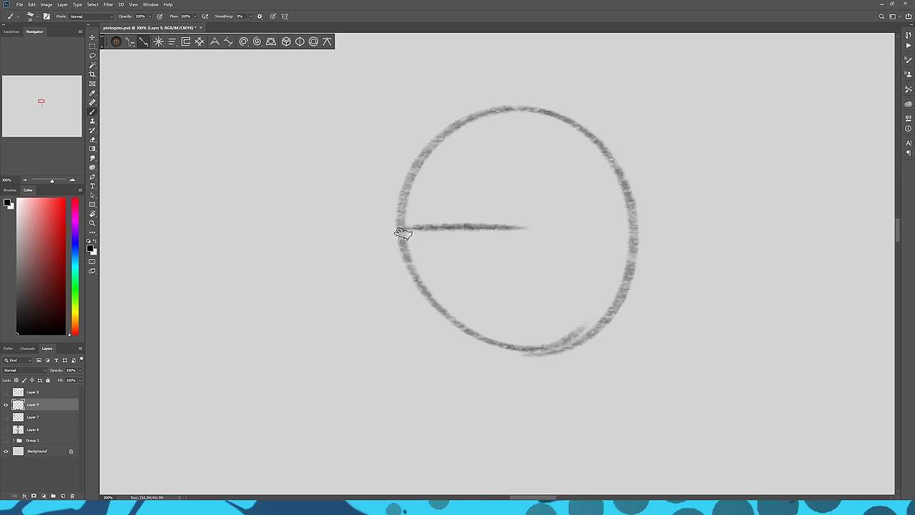
- Try a long angular snout extending forward from the head circle, and undo its strokes
mouse_move(409, 183)
mouse_down()
mouse_move(394, 219)
mouse_move(242, 250)
mouse_move(331, 353)
mouse_move(416, 361)
mouse_up()
drag(516, 355, 302, 336)
mouse_move(240, 255)
mouse_down()
mouse_move(276, 303)
mouse_move(340, 346)
mouse_up()
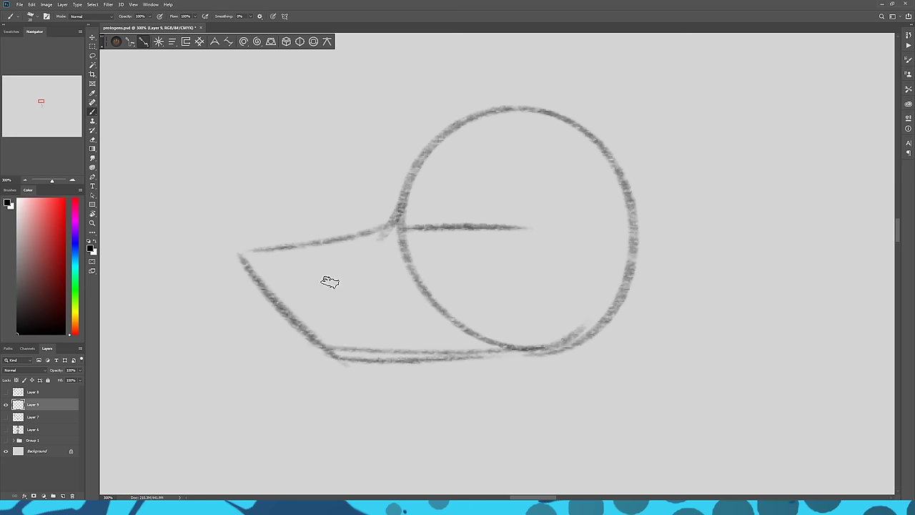
key(ctrl+z)
key(ctrl+z)
key(ctrl+z)
key(ctrl+z)
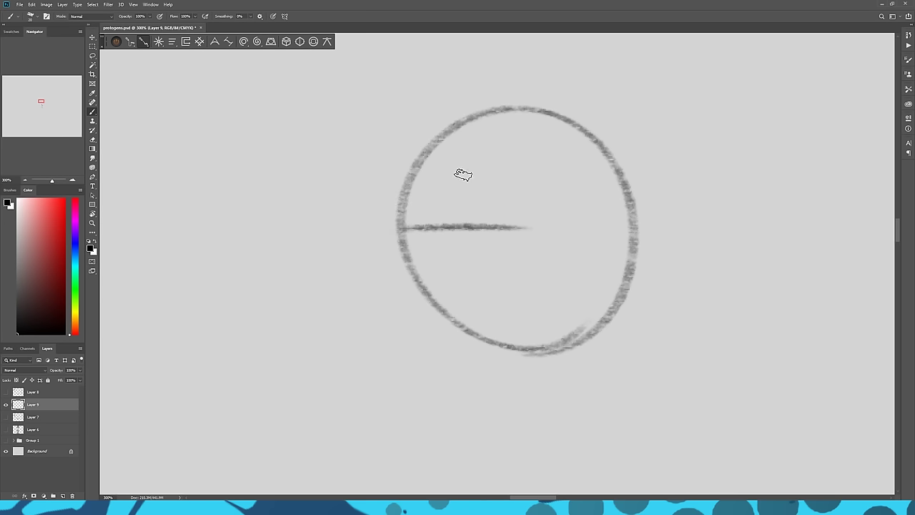
- Draw a rounded visor outline curving forward from the head circle's top to its base, and darken it with heavier strokes
mouse_move(513, 108)
mouse_down()
mouse_move(298, 236)
mouse_move(473, 351)
mouse_up()
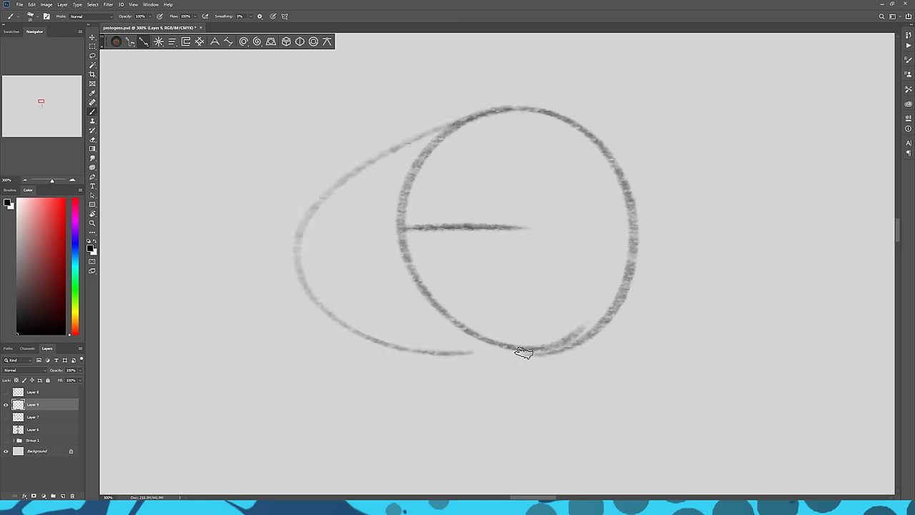
mouse_move(537, 351)
mouse_down()
mouse_move(346, 322)
mouse_move(631, 342)
mouse_up()
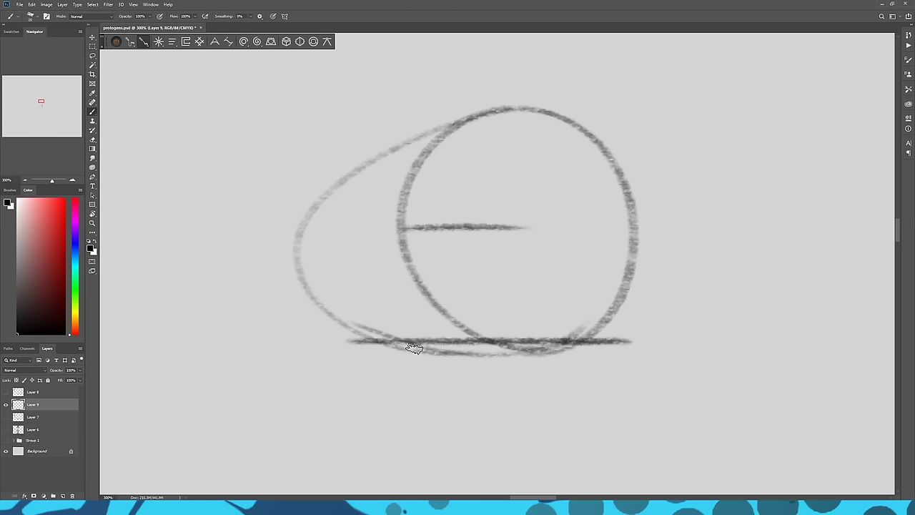
key(ctrl+z)
mouse_move(496, 337)
mouse_down()
mouse_move(386, 337)
mouse_move(402, 340)
mouse_move(330, 311)
mouse_move(300, 277)
mouse_up()
mouse_move(351, 327)
mouse_down()
mouse_move(297, 274)
mouse_move(323, 187)
mouse_move(413, 140)
mouse_up()
mouse_move(492, 115)
mouse_down()
mouse_move(314, 185)
mouse_move(292, 251)
mouse_up()
key(ctrl+z)
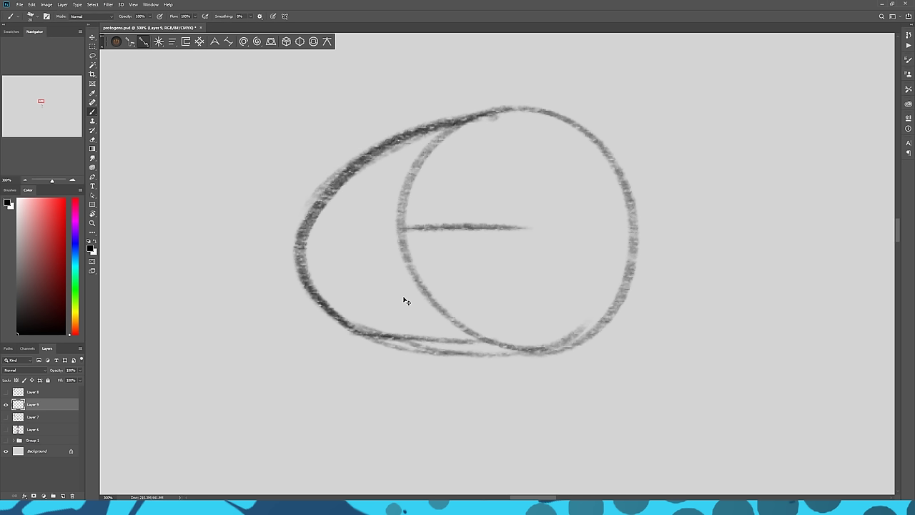
key(ctrl+shift+z)
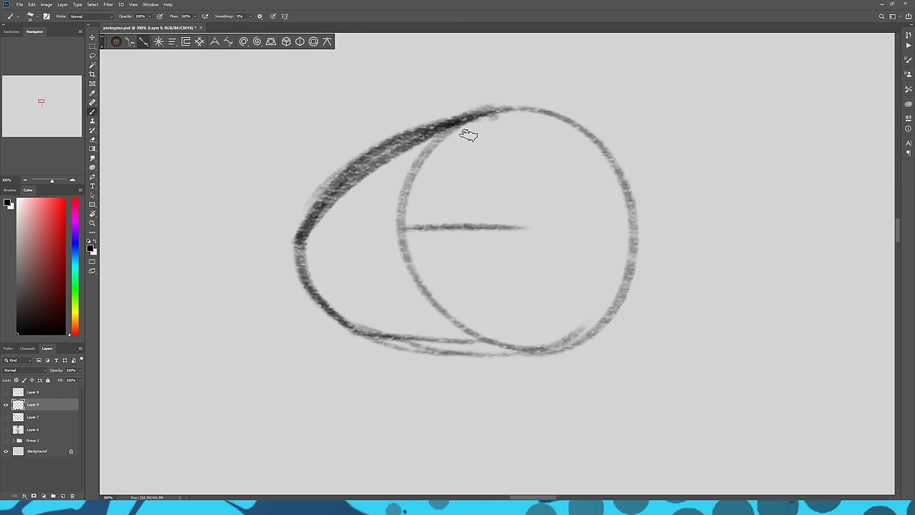
- Add a diagonal double band behind the visor and a double-ringed side disc with a rounded casing extending backward
mouse_move(469, 123)
mouse_down()
mouse_move(500, 157)
mouse_move(541, 251)
mouse_move(528, 325)
mouse_move(469, 329)
mouse_move(448, 262)
mouse_move(509, 223)
mouse_move(548, 302)
mouse_up()
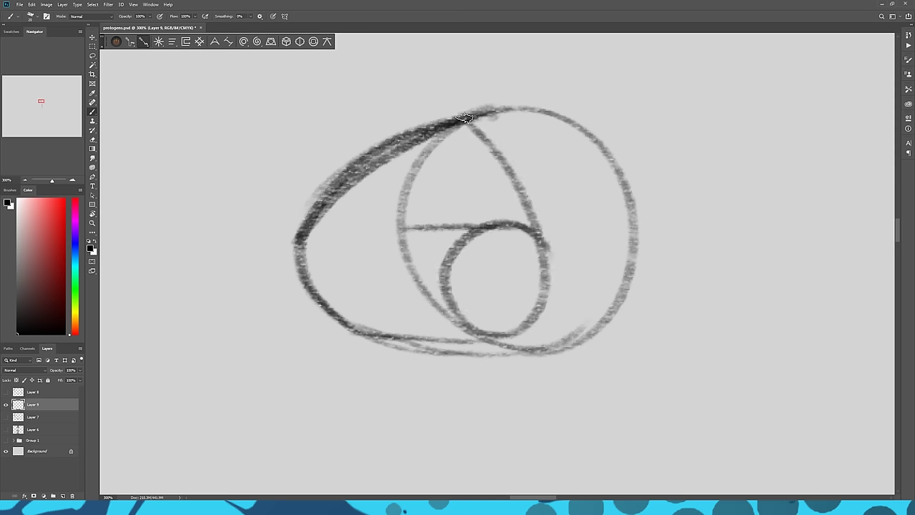
drag(464, 117, 540, 239)
mouse_move(437, 129)
mouse_down()
mouse_move(499, 220)
mouse_move(442, 136)
mouse_move(488, 251)
mouse_move(501, 225)
mouse_move(454, 255)
mouse_move(469, 331)
mouse_move(547, 312)
mouse_move(519, 227)
mouse_move(456, 255)
mouse_move(472, 331)
mouse_move(552, 302)
mouse_up()
mouse_move(476, 304)
mouse_down()
mouse_move(522, 310)
mouse_move(524, 243)
mouse_move(463, 276)
mouse_move(509, 319)
mouse_move(592, 228)
mouse_move(608, 291)
mouse_move(489, 336)
mouse_move(466, 327)
mouse_move(530, 343)
mouse_move(638, 296)
mouse_move(570, 229)
mouse_move(406, 237)
mouse_move(629, 302)
mouse_move(418, 345)
mouse_move(400, 343)
mouse_move(462, 338)
mouse_move(357, 321)
mouse_up()
mouse_move(307, 247)
mouse_down()
mouse_move(379, 339)
mouse_move(371, 335)
mouse_move(518, 336)
mouse_up()
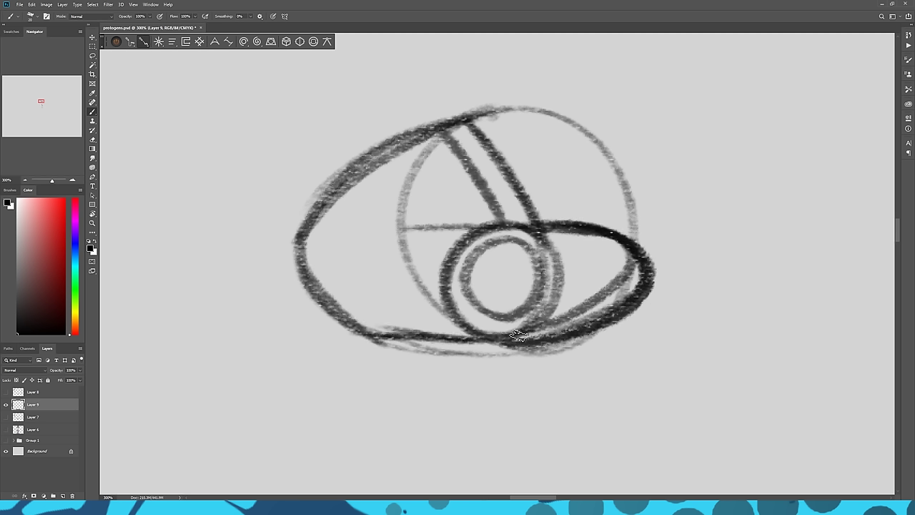
drag(356, 152, 298, 235)
- Draw a long pointed ear sweeping up and back from the head, and reinforce both of its edges
click(458, 245)
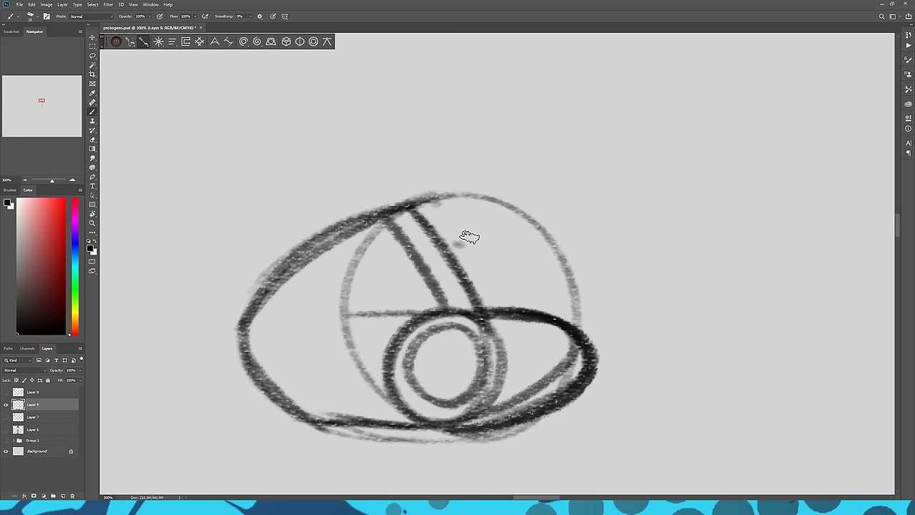
drag(462, 237, 749, 119)
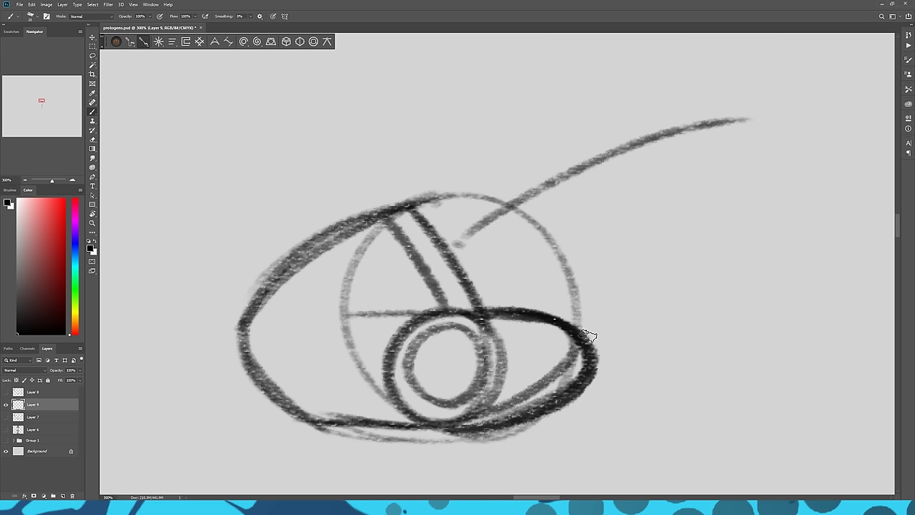
drag(588, 336, 754, 123)
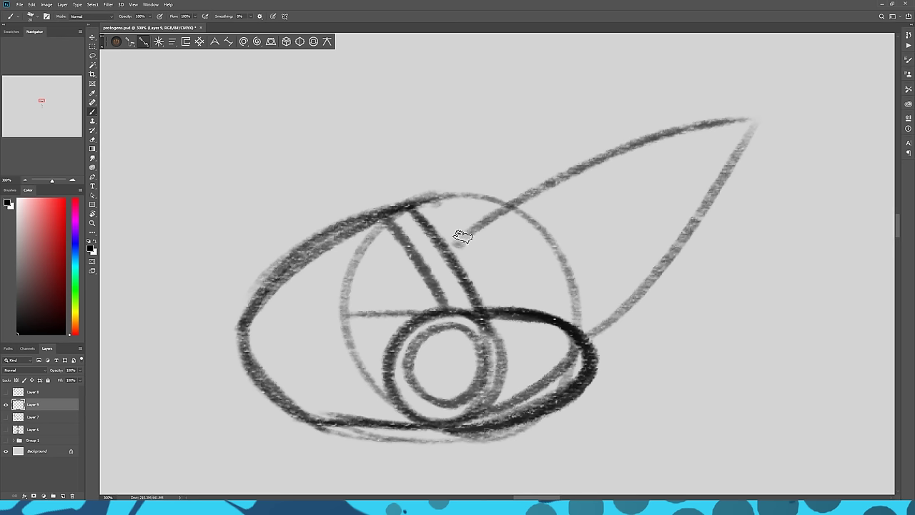
mouse_move(462, 236)
mouse_down()
mouse_move(531, 186)
mouse_move(739, 92)
mouse_move(637, 314)
mouse_up()
key(ctrl+z)
mouse_move(462, 236)
mouse_down()
mouse_move(623, 141)
mouse_move(783, 106)
mouse_up()
mouse_move(596, 344)
mouse_down()
mouse_move(632, 342)
mouse_move(783, 107)
mouse_up()
- Add jagged fur tufts on top of the head, behind the ear and under the jaw
mouse_move(419, 206)
mouse_down()
mouse_move(478, 150)
mouse_move(556, 110)
mouse_move(598, 137)
mouse_up()
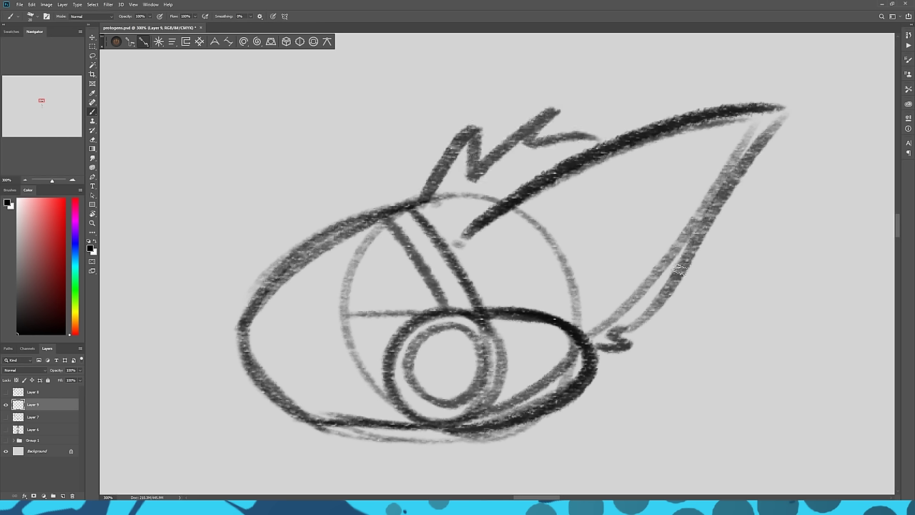
drag(681, 269, 686, 296)
drag(681, 355, 690, 429)
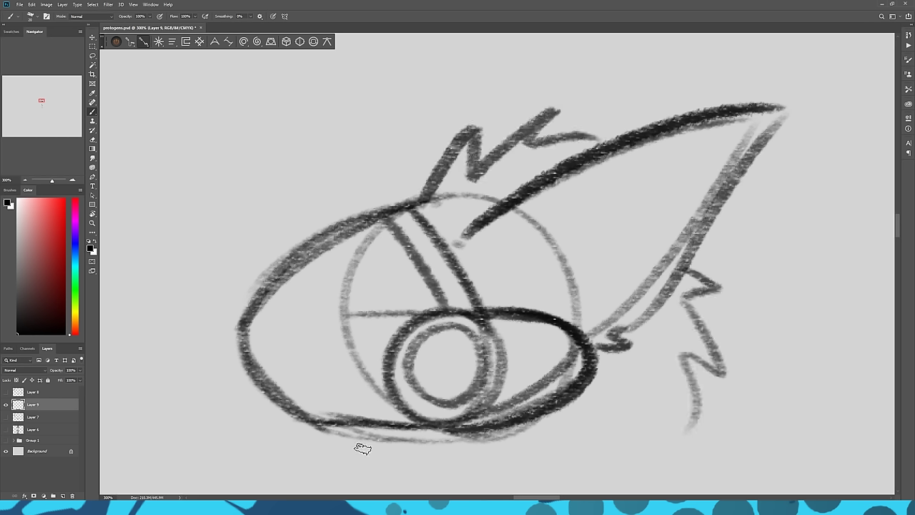
mouse_move(401, 436)
mouse_down()
mouse_move(312, 459)
mouse_move(407, 479)
mouse_up()
- Lasso the whole head sketch above the body figure and delete it
drag(225, 401, 237, 333)
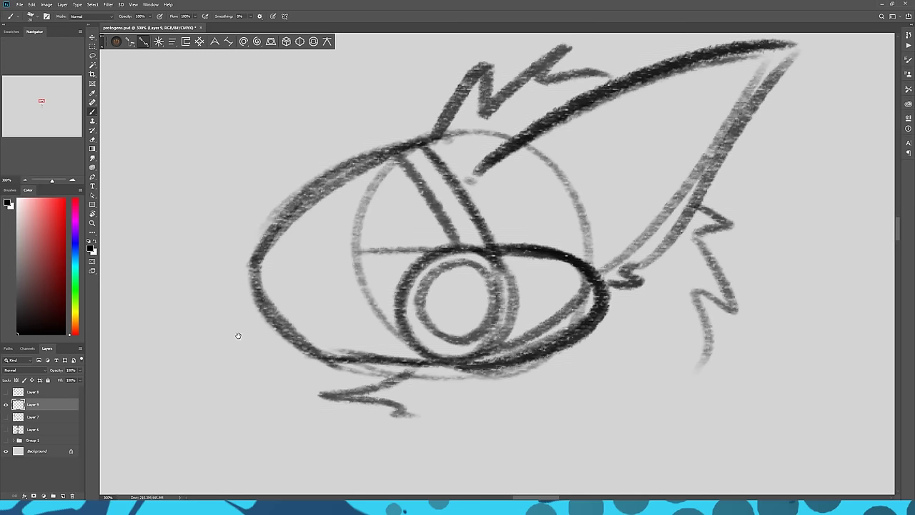
click(25, 180)
click(25, 181)
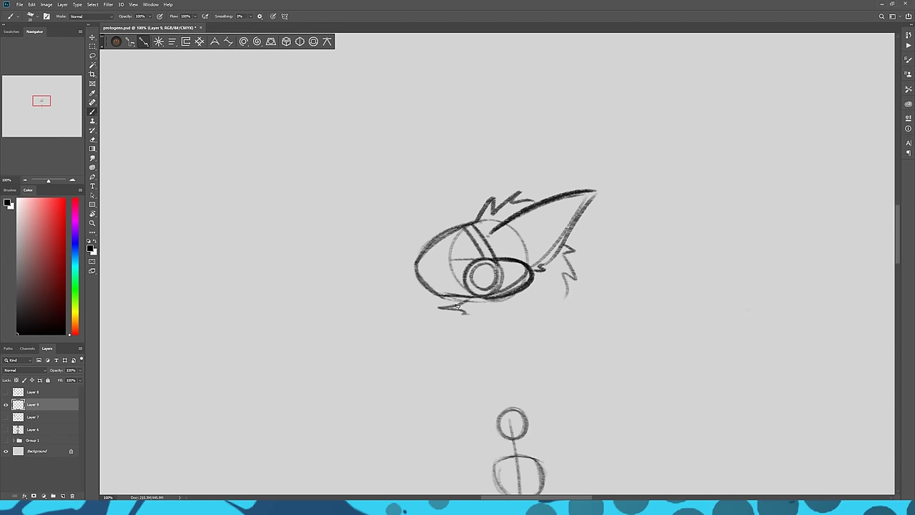
key(l)
mouse_move(466, 357)
mouse_down()
mouse_move(604, 180)
mouse_move(427, 343)
mouse_up()
key(Delete)
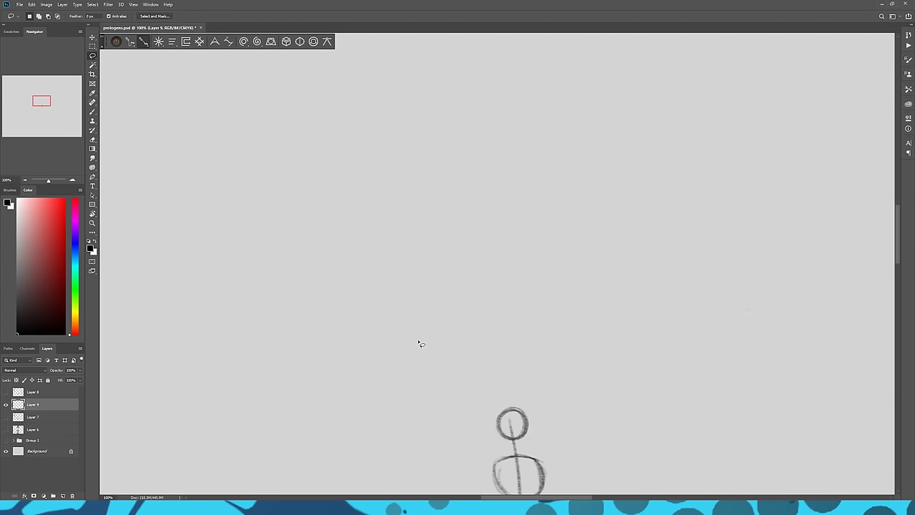
- Draw a rounded muzzle bulge on the side of the head circle and add facial guidelines inside it
click(73, 181)
click(73, 181)
click(73, 181)
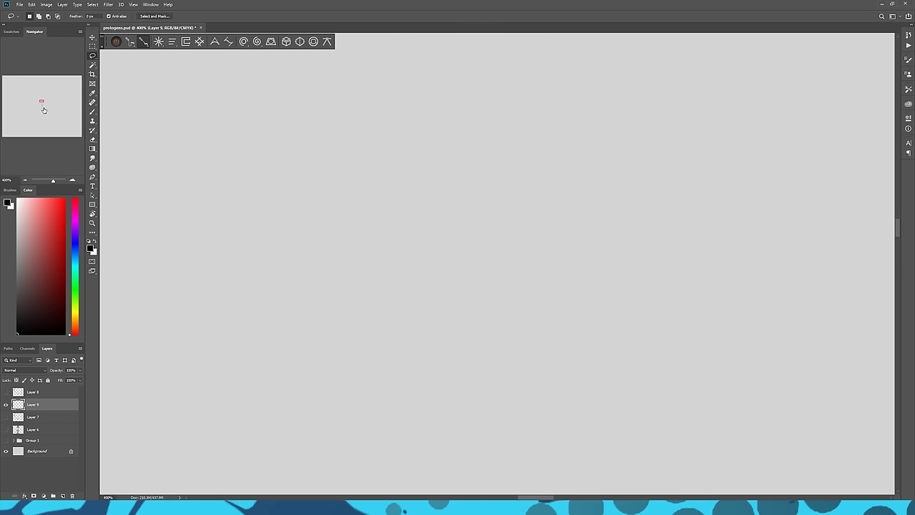
drag(41, 101, 42, 102)
drag(341, 379, 345, 118)
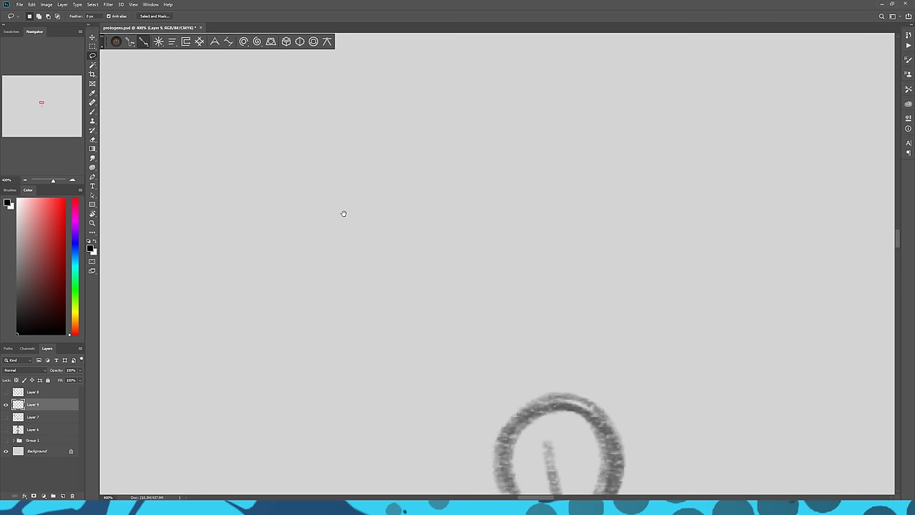
key(b)
mouse_move(498, 179)
mouse_down()
mouse_move(544, 192)
mouse_move(531, 287)
mouse_move(462, 277)
mouse_move(516, 286)
mouse_move(569, 255)
mouse_move(508, 170)
mouse_move(492, 165)
mouse_move(566, 260)
mouse_move(551, 243)
mouse_move(534, 281)
mouse_up()
drag(536, 224, 466, 226)
drag(496, 198, 494, 262)
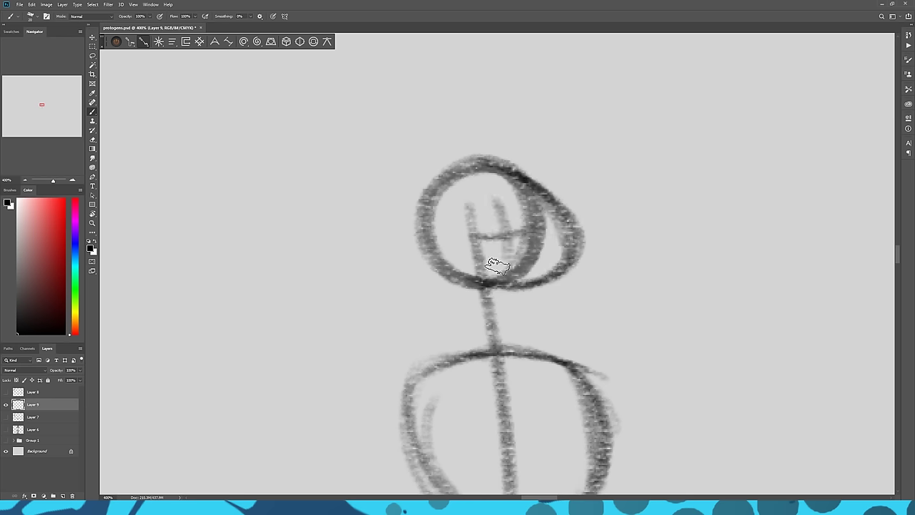
- Draw two inward-curving neck lines joining the head to the chest circle, and darken both sides
scroll(378, 268, down, 5)
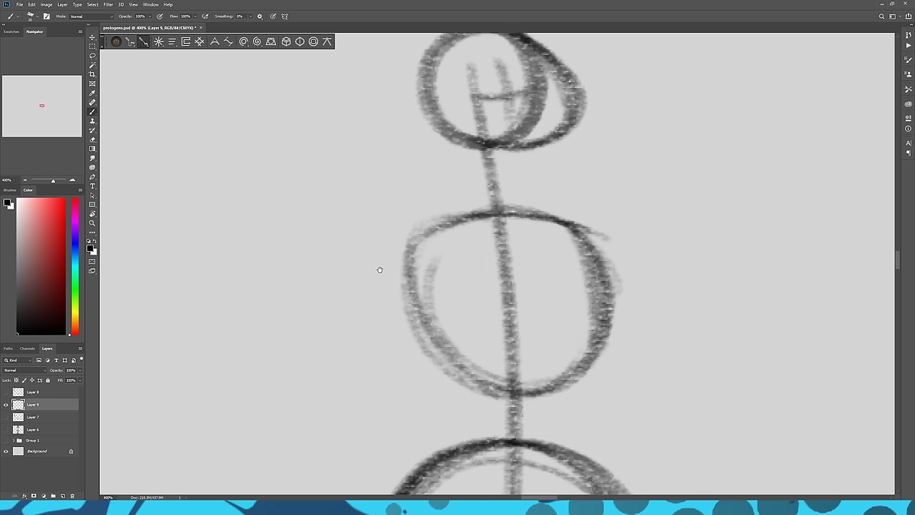
drag(433, 131, 414, 210)
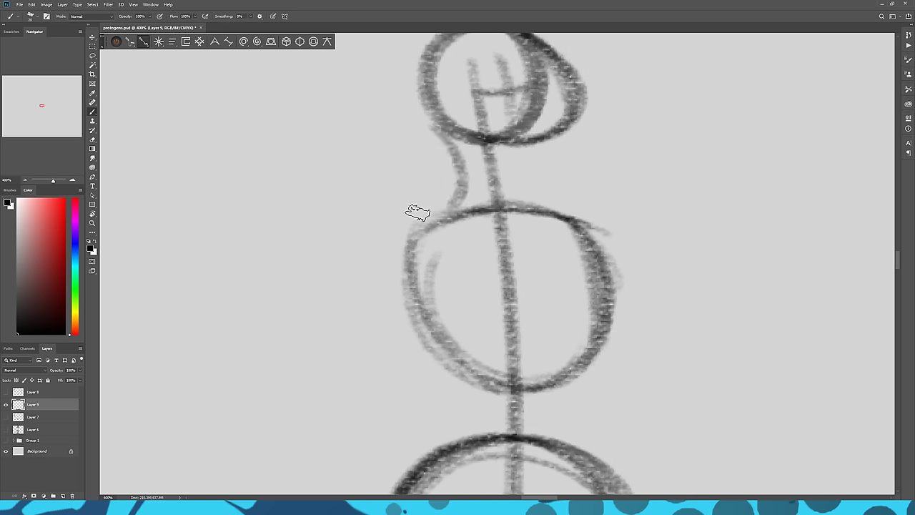
mouse_move(538, 138)
mouse_down()
mouse_move(557, 207)
mouse_move(526, 154)
mouse_move(547, 200)
mouse_up()
mouse_move(439, 130)
mouse_down()
mouse_move(460, 159)
mouse_move(429, 211)
mouse_up()
mouse_move(429, 210)
mouse_down()
mouse_move(458, 172)
mouse_move(436, 135)
mouse_up()
drag(517, 140, 537, 200)
drag(516, 167, 516, 139)
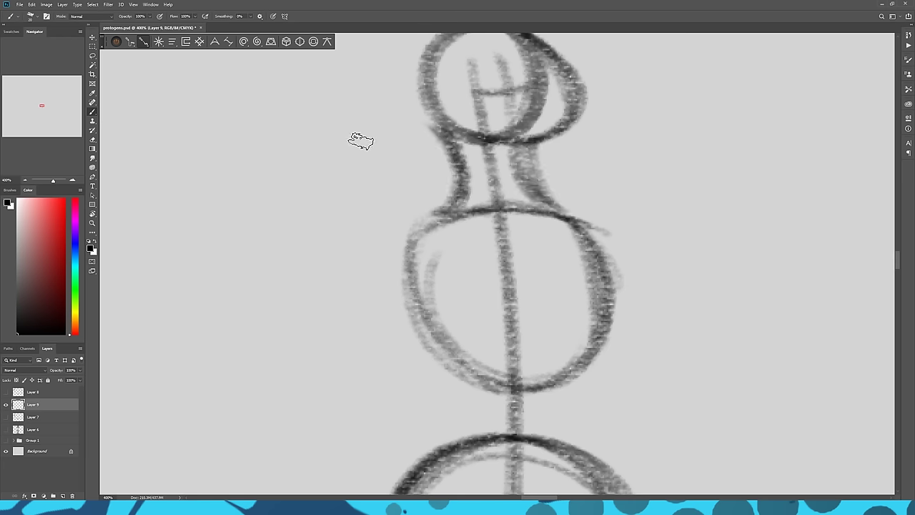
- Connect the chest circle to the hip circle with an inward-curving waist line on each side
mouse_move(360, 166)
mouse_down()
mouse_move(403, 323)
mouse_move(366, 272)
mouse_up()
key(ctrl+minus)
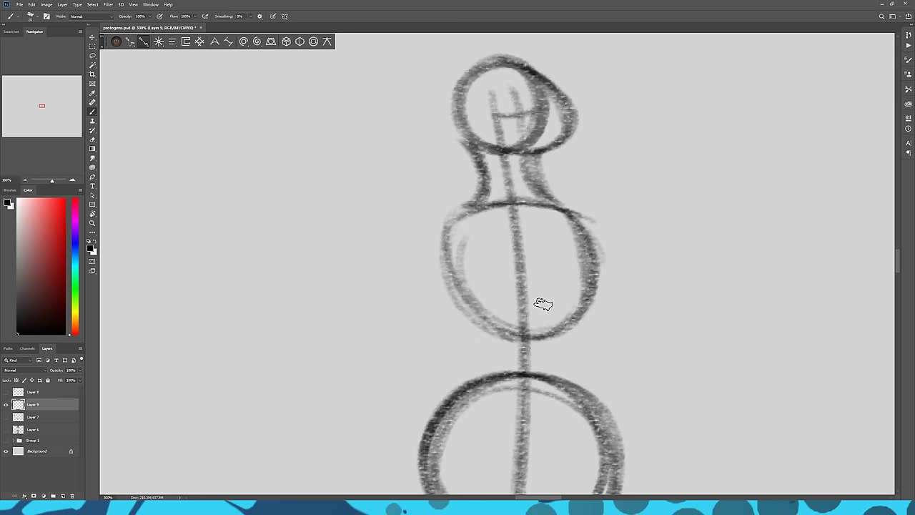
scroll(376, 303, down, 2)
mouse_move(471, 263)
mouse_down()
mouse_move(460, 342)
mouse_move(447, 351)
mouse_move(480, 287)
mouse_move(470, 266)
mouse_up()
mouse_move(579, 279)
mouse_down()
mouse_move(598, 343)
mouse_move(587, 321)
mouse_move(581, 274)
mouse_move(613, 359)
mouse_move(588, 333)
mouse_move(589, 273)
mouse_move(605, 341)
mouse_up()
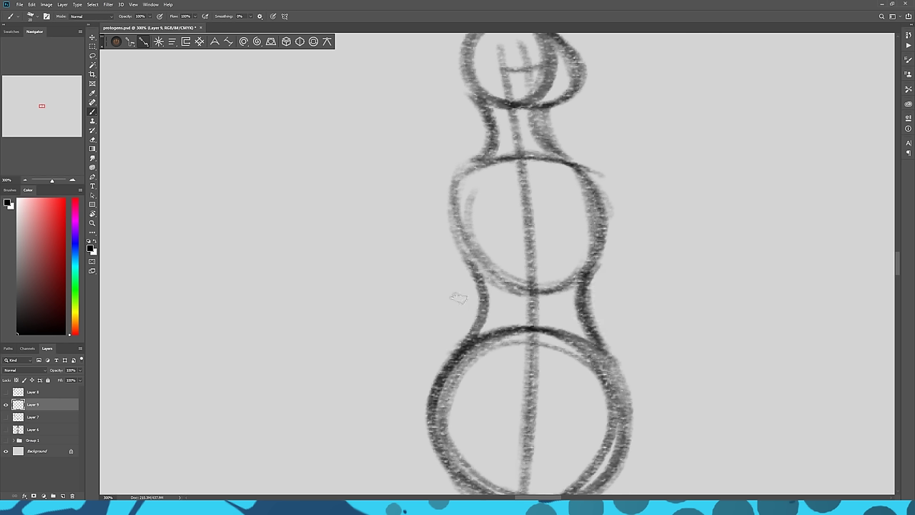
mouse_move(466, 246)
mouse_down()
mouse_move(481, 323)
mouse_move(496, 281)
mouse_up()
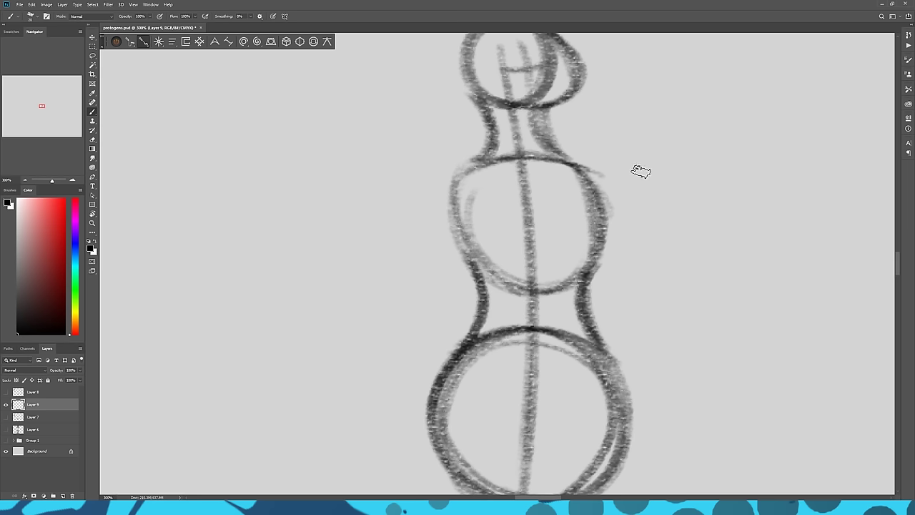
- Sketch a small rounded hand raised beside the chest and rough in a bent arm linking it to the shoulder
drag(615, 193, 545, 239)
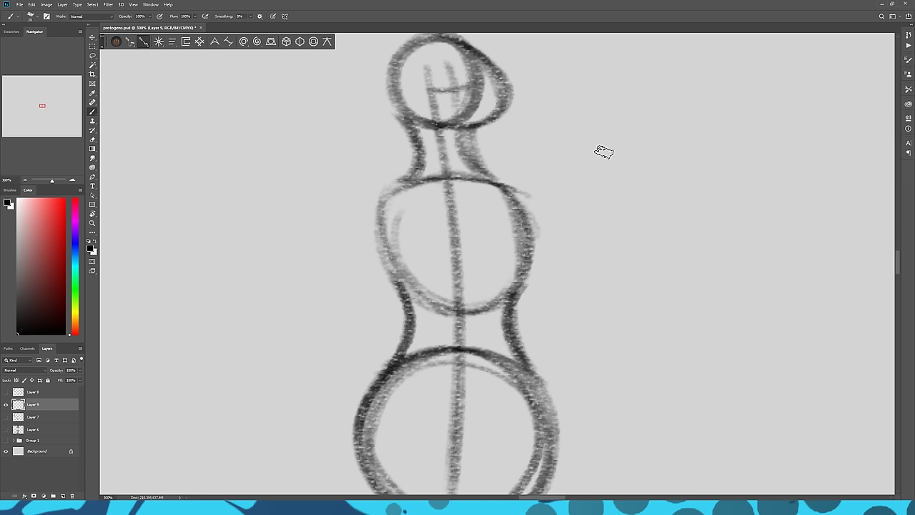
mouse_move(587, 151)
mouse_down()
mouse_move(629, 150)
mouse_move(643, 171)
mouse_move(592, 187)
mouse_move(623, 188)
mouse_move(647, 170)
mouse_up()
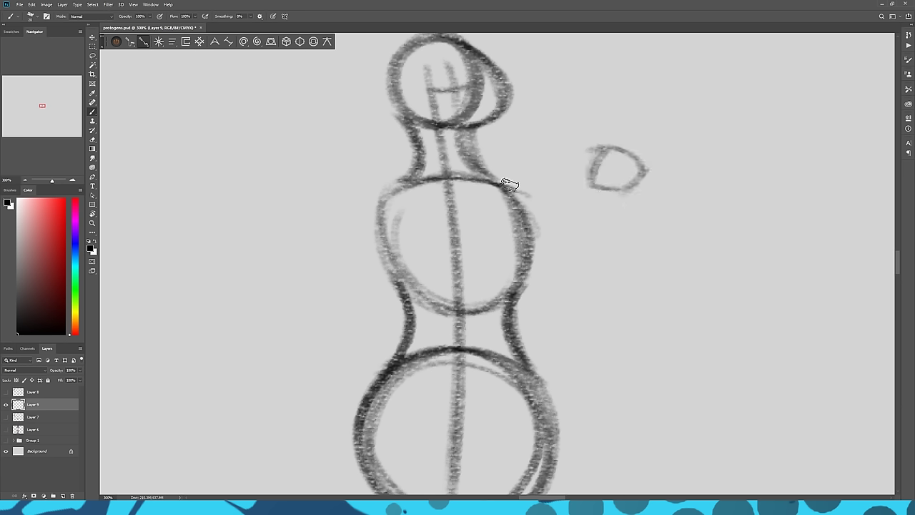
drag(529, 225, 597, 198)
mouse_move(534, 250)
mouse_down()
mouse_move(565, 284)
mouse_move(608, 184)
mouse_move(554, 300)
mouse_up()
drag(511, 192, 560, 289)
mouse_move(525, 233)
mouse_down()
mouse_move(567, 298)
mouse_move(547, 310)
mouse_up()
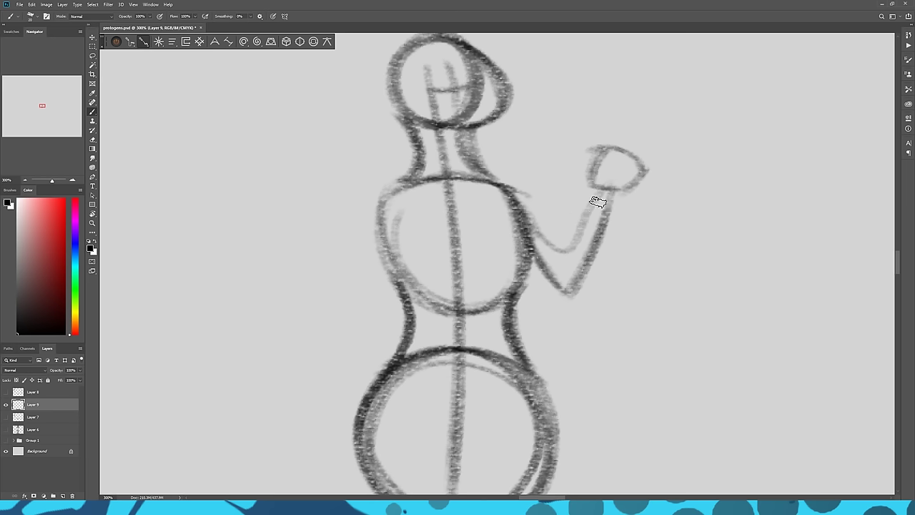
- Build the raised forearm as a tapered shape from the wrist to a pointed elbow, and darken its inner edge
mouse_move(596, 193)
mouse_down()
mouse_move(572, 278)
mouse_move(585, 254)
mouse_move(597, 186)
mouse_move(562, 293)
mouse_up()
drag(619, 190, 616, 314)
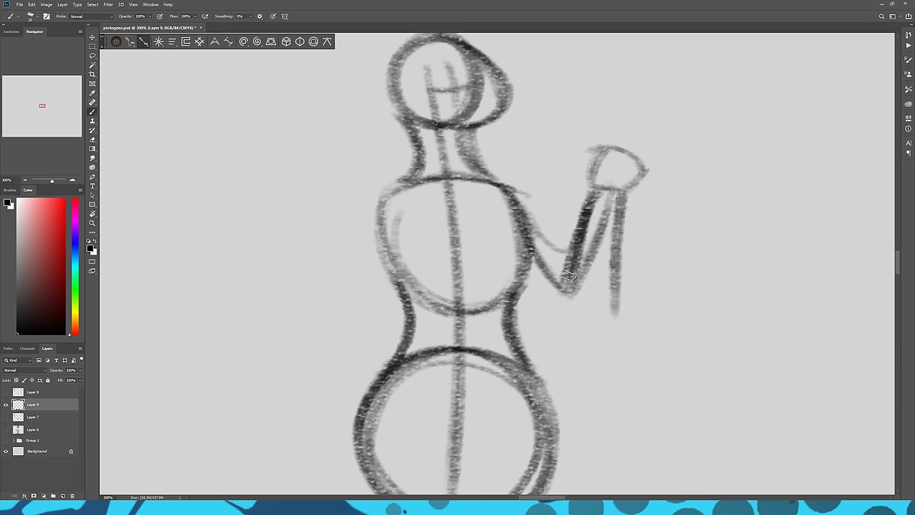
mouse_move(565, 273)
mouse_down()
mouse_move(606, 318)
mouse_move(617, 204)
mouse_up()
drag(593, 199, 572, 263)
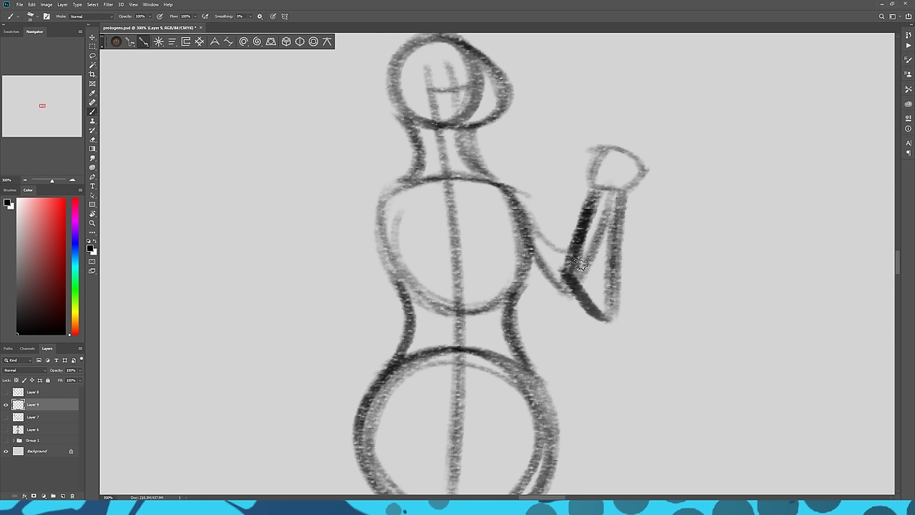
- Outline the raised arm's upper arm from shoulder to elbow and reinforce its upper and lower edges
mouse_move(518, 190)
mouse_down()
mouse_move(574, 277)
mouse_move(546, 302)
mouse_move(566, 314)
mouse_up()
drag(572, 278, 565, 318)
drag(511, 275, 568, 314)
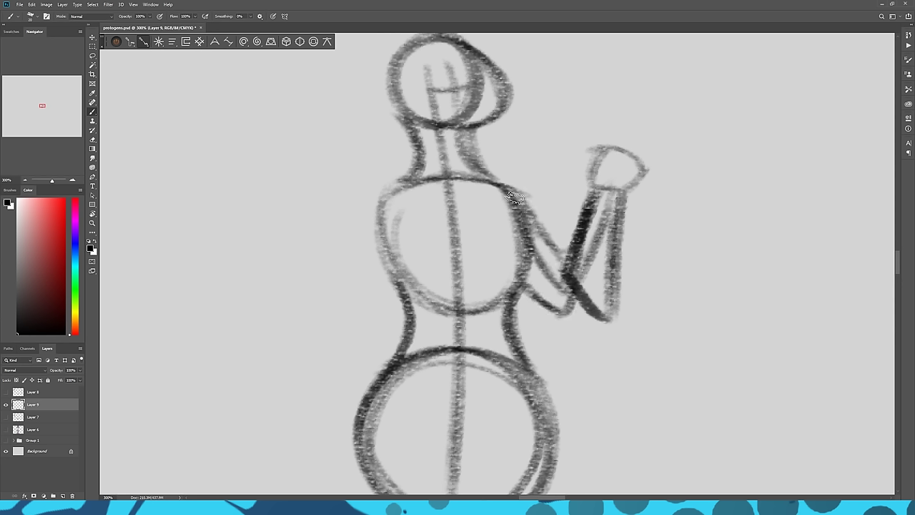
drag(518, 196, 575, 276)
drag(520, 197, 566, 269)
drag(526, 293, 567, 314)
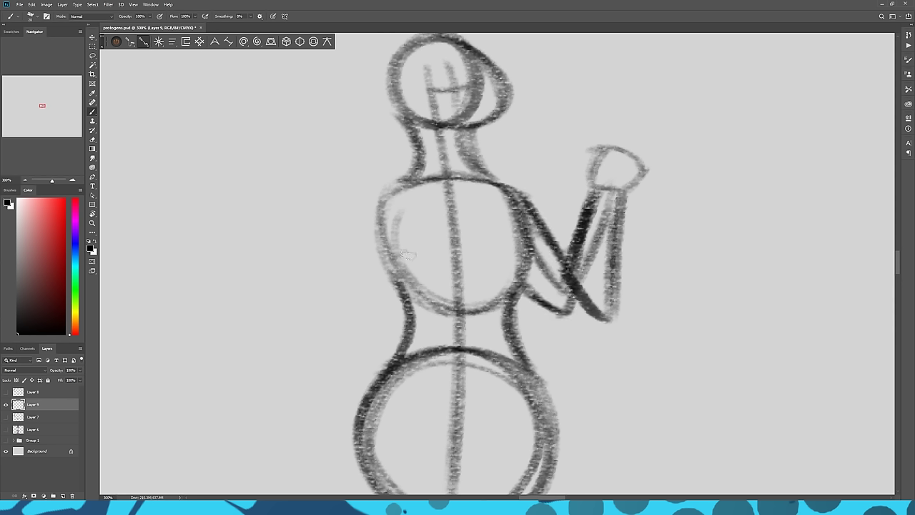
- Draw the other arm hanging from the shoulder down beside the hips, tapering to the wrist, with a small blocky hand
drag(282, 310, 364, 265)
mouse_move(471, 141)
mouse_down()
mouse_move(408, 291)
mouse_move(392, 279)
mouse_move(356, 392)
mouse_up()
key(ctrl+z)
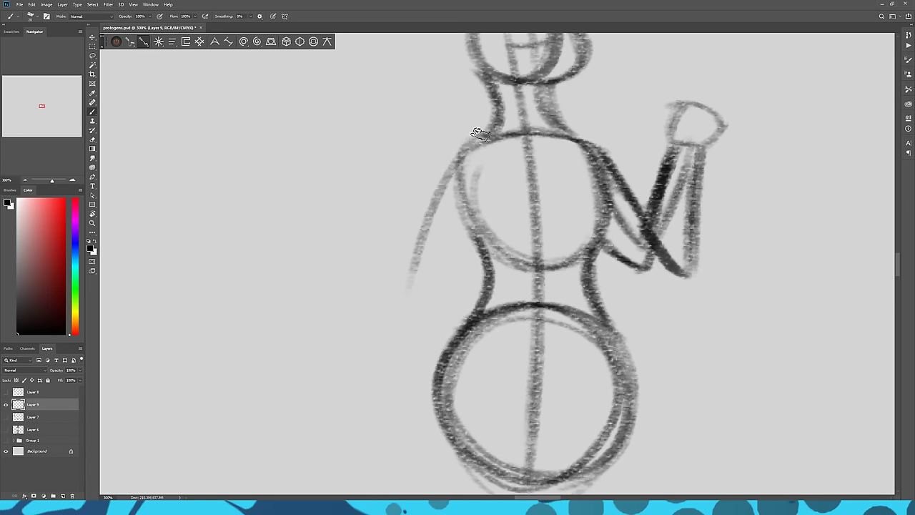
mouse_move(468, 138)
mouse_down()
mouse_move(410, 229)
mouse_move(376, 343)
mouse_up()
mouse_move(480, 227)
mouse_down()
mouse_move(491, 156)
mouse_move(472, 246)
mouse_move(385, 366)
mouse_up()
mouse_move(473, 157)
mouse_down()
mouse_move(387, 331)
mouse_move(384, 369)
mouse_move(426, 288)
mouse_move(485, 214)
mouse_move(401, 335)
mouse_move(467, 161)
mouse_move(390, 348)
mouse_move(405, 303)
mouse_move(386, 360)
mouse_up()
mouse_move(433, 216)
mouse_down()
mouse_move(370, 388)
mouse_move(389, 359)
mouse_move(399, 404)
mouse_move(382, 351)
mouse_move(365, 386)
mouse_up()
mouse_move(389, 337)
mouse_down()
mouse_move(355, 407)
mouse_move(387, 408)
mouse_move(406, 397)
mouse_move(402, 385)
mouse_up()
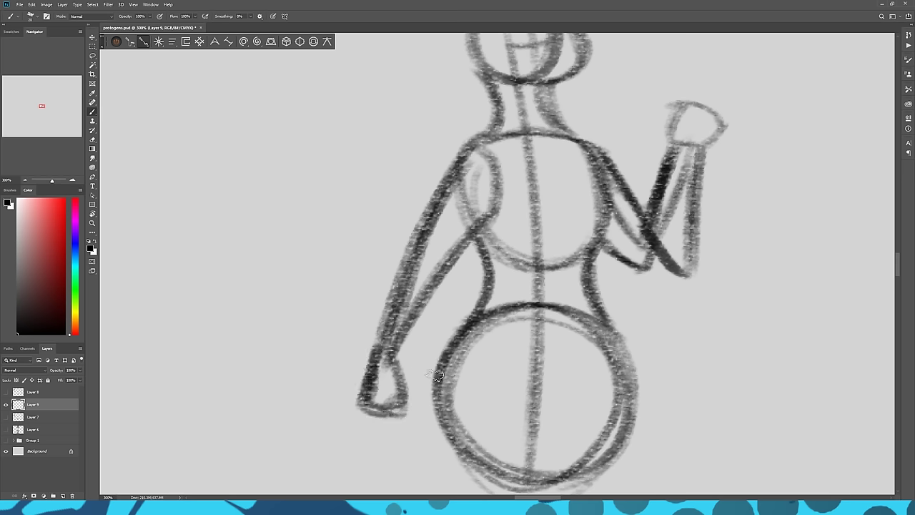
- Draw two long leg guidelines from inside the hip circle downward, spread slightly apart, and reinforce them
click(27, 180)
drag(343, 372, 339, 282)
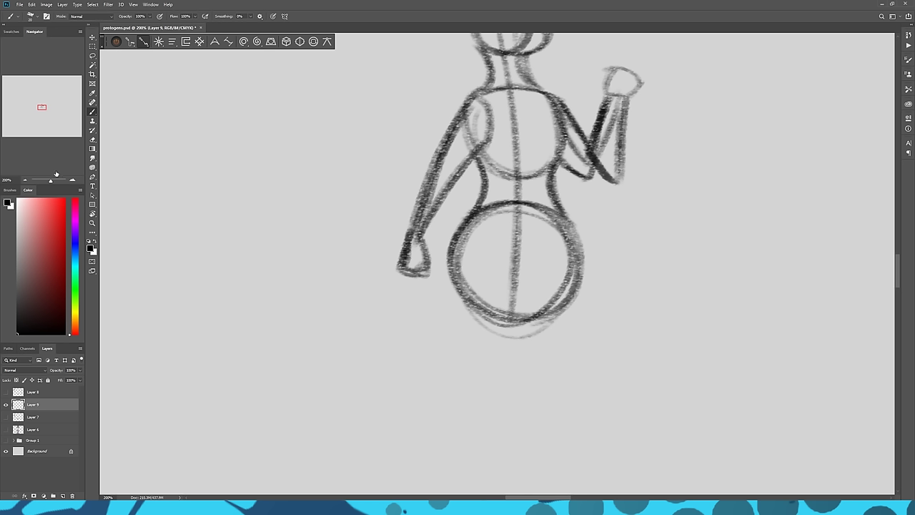
click(25, 180)
drag(349, 282, 359, 228)
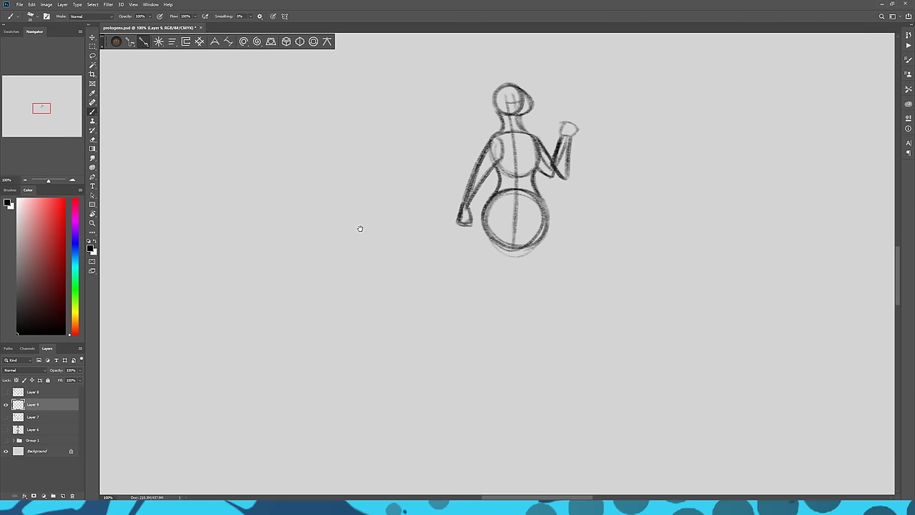
drag(50, 182, 50, 182)
drag(376, 172, 345, 228)
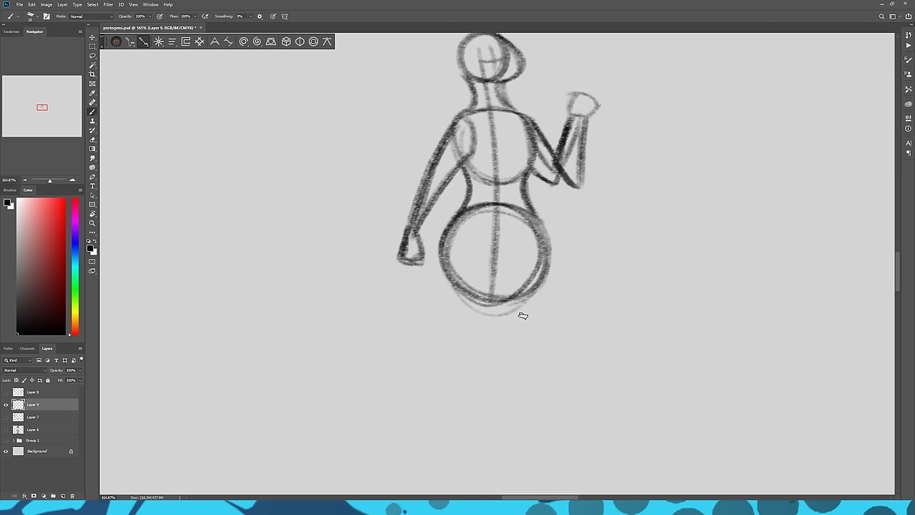
drag(529, 252, 544, 435)
key(ctrl+z)
drag(531, 238, 543, 430)
drag(470, 250, 428, 443)
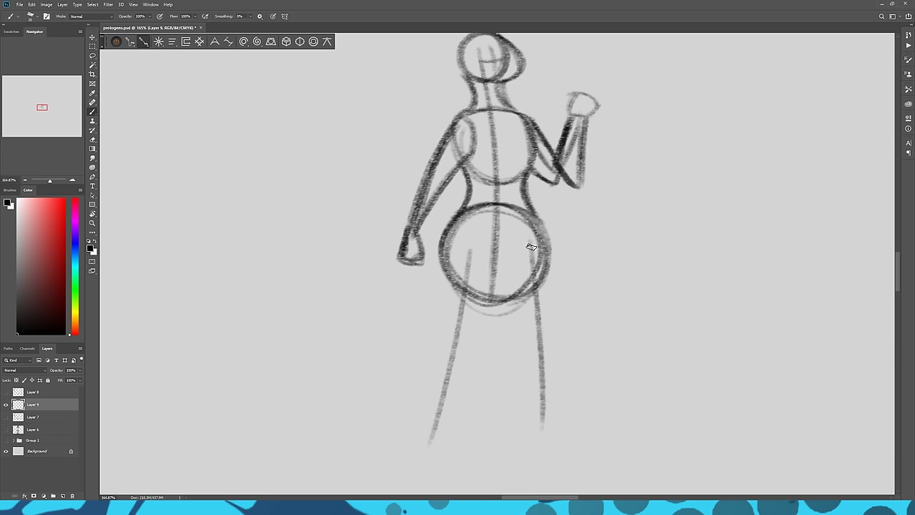
drag(531, 247, 549, 448)
drag(541, 320, 545, 400)
drag(469, 268, 431, 474)
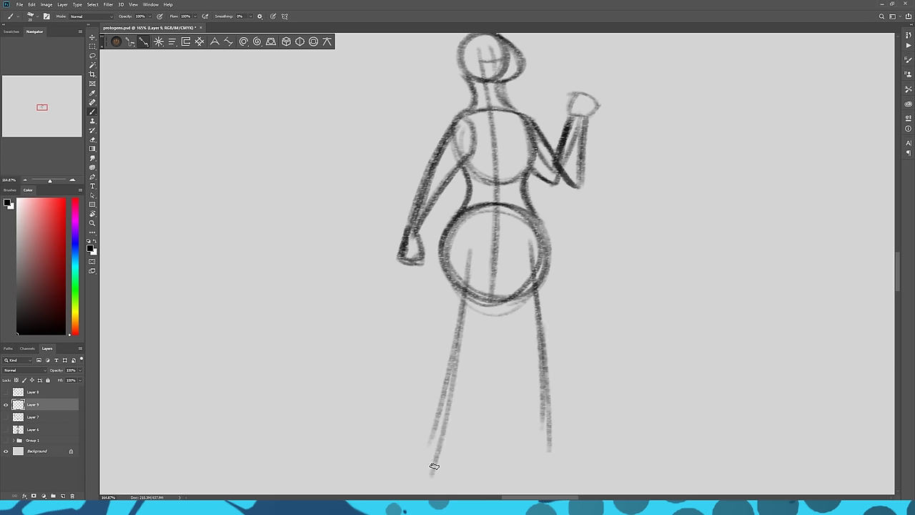
- Sketch an oval foot at the end of each leg line, then reshape both into arched paws with toe lines
drag(544, 456, 574, 461)
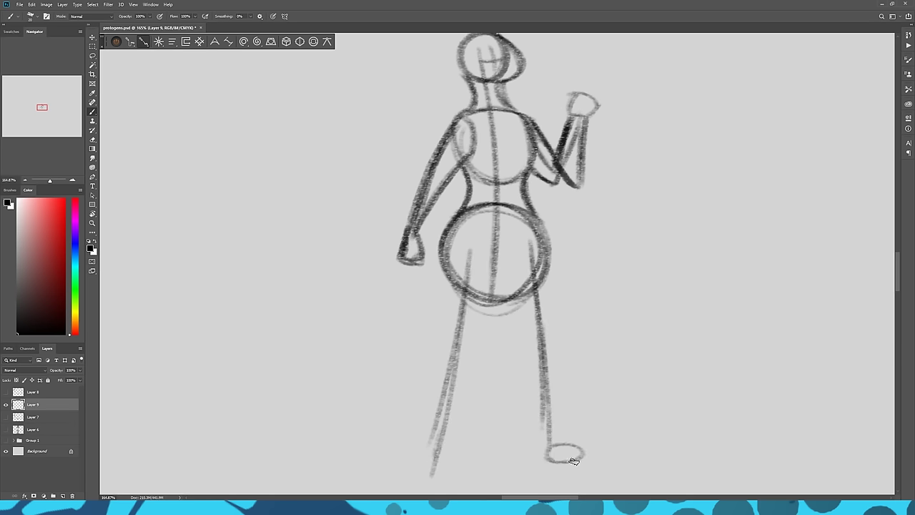
drag(423, 476, 452, 463)
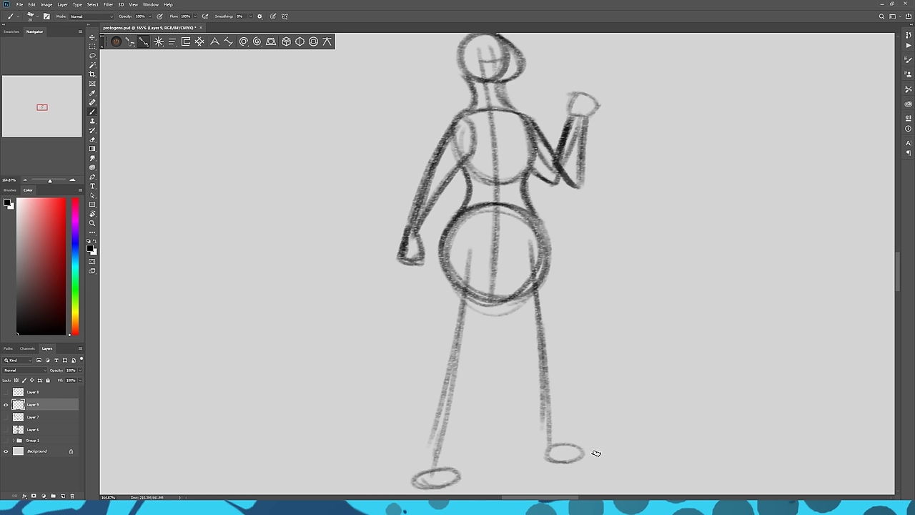
mouse_move(596, 453)
mouse_down()
mouse_move(552, 452)
mouse_move(587, 438)
mouse_move(588, 459)
mouse_move(606, 456)
mouse_move(552, 464)
mouse_move(594, 465)
mouse_move(554, 450)
mouse_up()
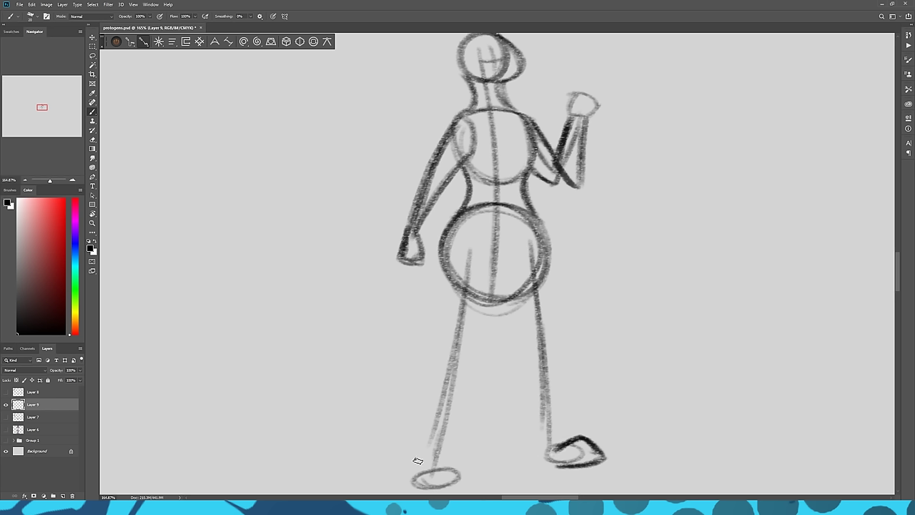
mouse_move(452, 468)
mouse_down()
mouse_move(409, 480)
mouse_move(447, 466)
mouse_move(471, 482)
mouse_up()
mouse_move(583, 464)
mouse_down()
mouse_move(563, 443)
mouse_move(597, 463)
mouse_up()
mouse_move(434, 462)
mouse_down()
mouse_move(436, 486)
mouse_move(424, 463)
mouse_up()
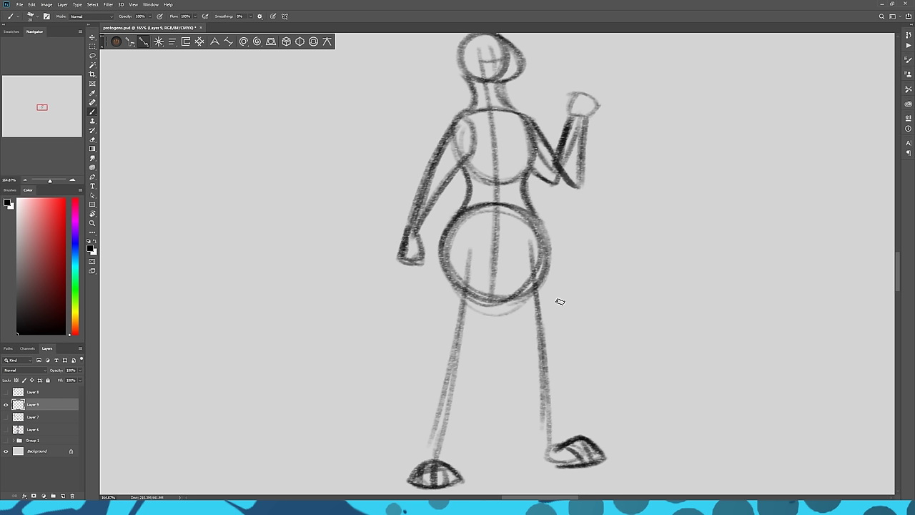
mouse_move(783, 331)
mouse_down()
mouse_move(793, 221)
mouse_move(768, 347)
mouse_move(705, 231)
mouse_move(772, 355)
mouse_up()
drag(730, 190, 777, 306)
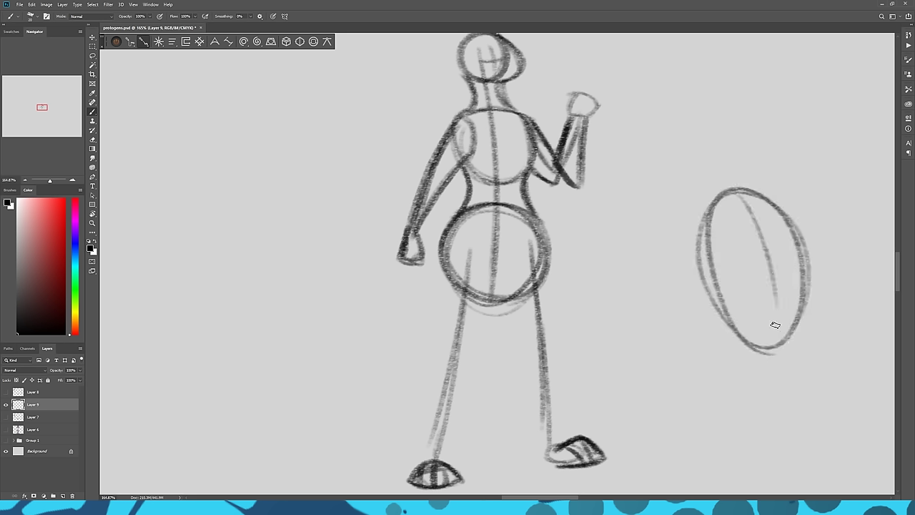
mouse_move(808, 262)
mouse_down()
mouse_move(730, 278)
mouse_move(719, 251)
mouse_move(715, 261)
mouse_up()
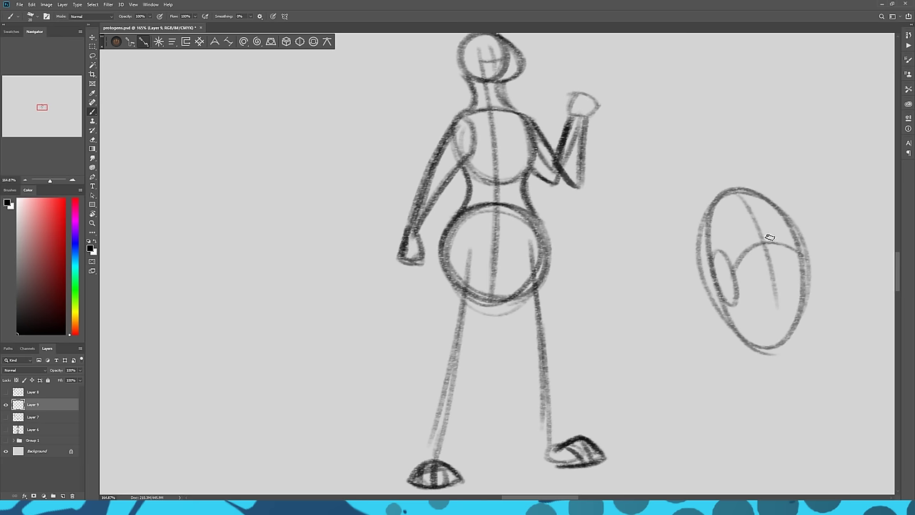
key(ctrl+z)
key(ctrl+z)
key(ctrl+z)
key(ctrl+z)
key(ctrl+z)
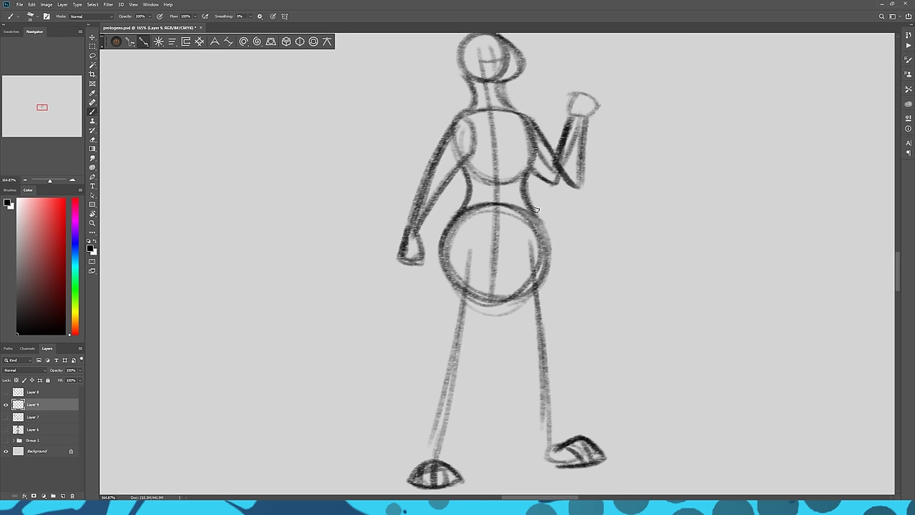
- Draw large elongated oval thighs over both leg guidelines, overlapping the hip circle, and darken the nearer thigh's outline
drag(536, 211, 569, 329)
mouse_move(510, 322)
mouse_down()
mouse_move(590, 290)
mouse_move(553, 228)
mouse_move(558, 360)
mouse_move(590, 334)
mouse_move(533, 204)
mouse_move(572, 354)
mouse_move(578, 263)
mouse_up()
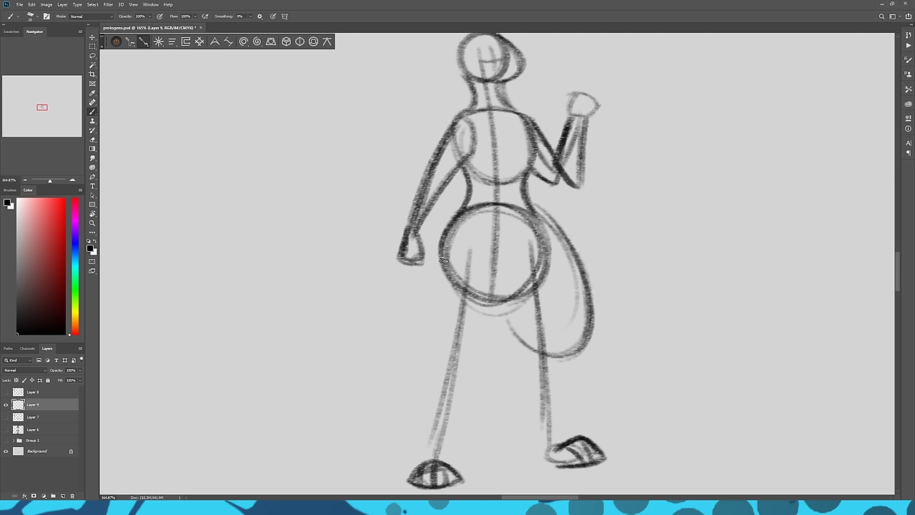
mouse_move(442, 261)
mouse_down()
mouse_move(482, 348)
mouse_move(437, 242)
mouse_move(483, 353)
mouse_move(437, 230)
mouse_move(477, 358)
mouse_move(463, 211)
mouse_move(439, 358)
mouse_move(493, 225)
mouse_move(419, 318)
mouse_move(506, 293)
mouse_move(425, 250)
mouse_move(499, 317)
mouse_move(464, 250)
mouse_up()
mouse_move(507, 305)
mouse_down()
mouse_move(582, 288)
mouse_move(521, 211)
mouse_up()
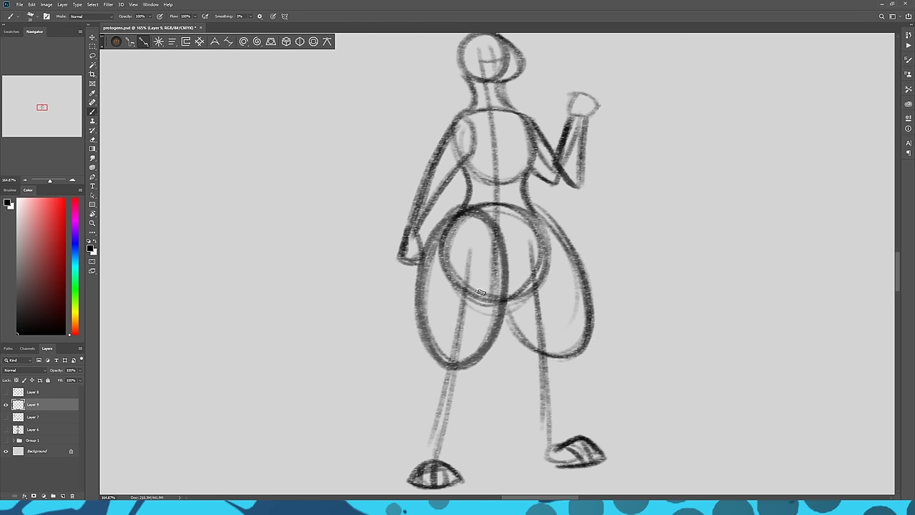
mouse_move(415, 296)
mouse_down()
mouse_move(479, 347)
mouse_move(493, 215)
mouse_move(415, 318)
mouse_move(422, 368)
mouse_up()
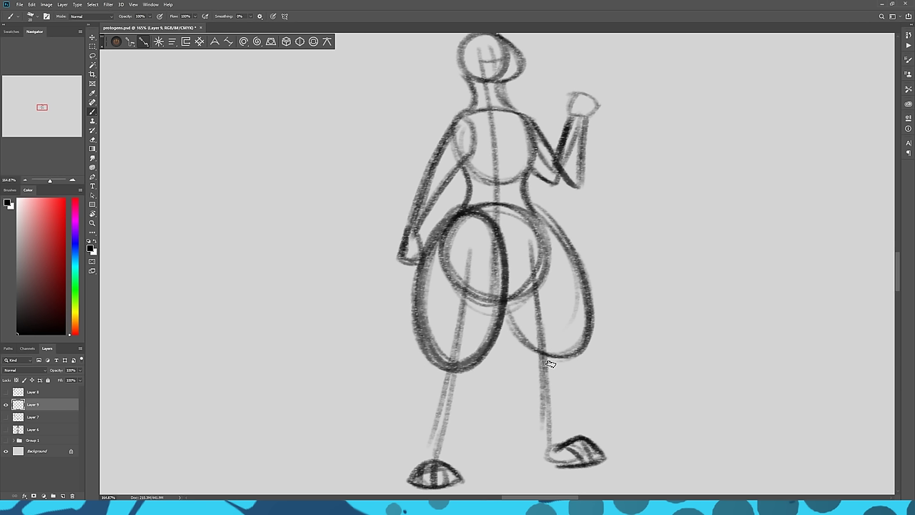
- Draw curved lower-leg contours from beneath both thighs down to the feet
mouse_move(577, 346)
mouse_down()
mouse_move(547, 402)
mouse_move(576, 432)
mouse_move(554, 382)
mouse_move(574, 428)
mouse_up()
drag(560, 386, 575, 429)
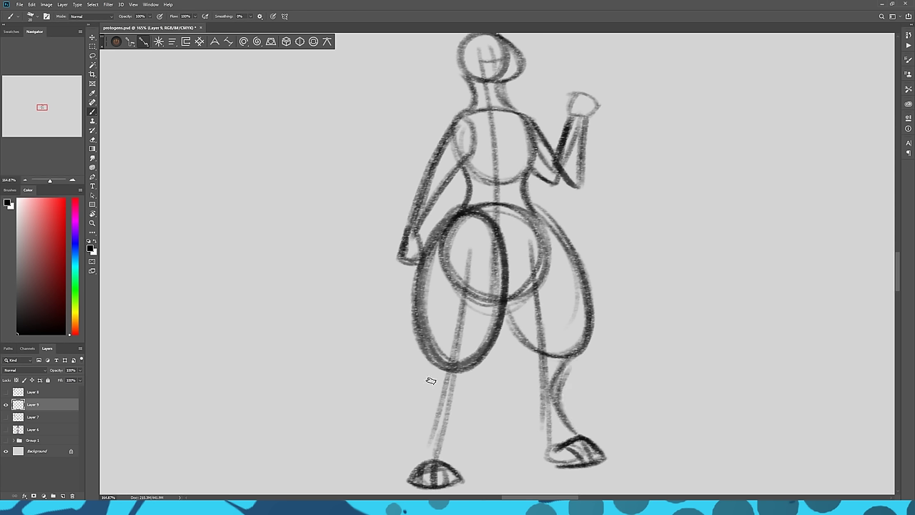
drag(432, 362, 414, 457)
drag(430, 424, 404, 478)
mouse_move(473, 360)
mouse_down()
mouse_move(461, 479)
mouse_move(459, 390)
mouse_move(452, 418)
mouse_up()
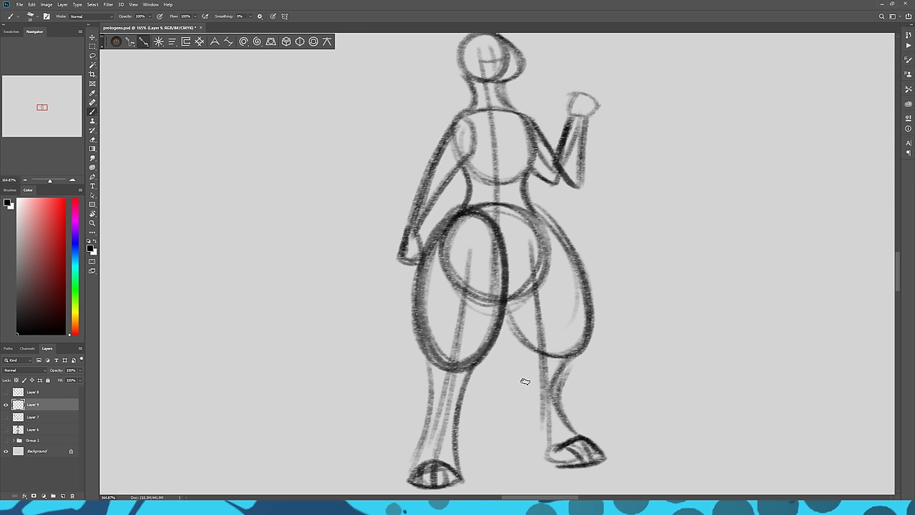
- Draw the inner contour of the farther lower leg from the thigh down to the foot, then reinforce both of its edges
mouse_move(527, 342)
mouse_down()
mouse_move(517, 395)
mouse_move(522, 362)
mouse_up()
mouse_move(525, 360)
mouse_down()
mouse_move(515, 391)
mouse_move(548, 456)
mouse_up()
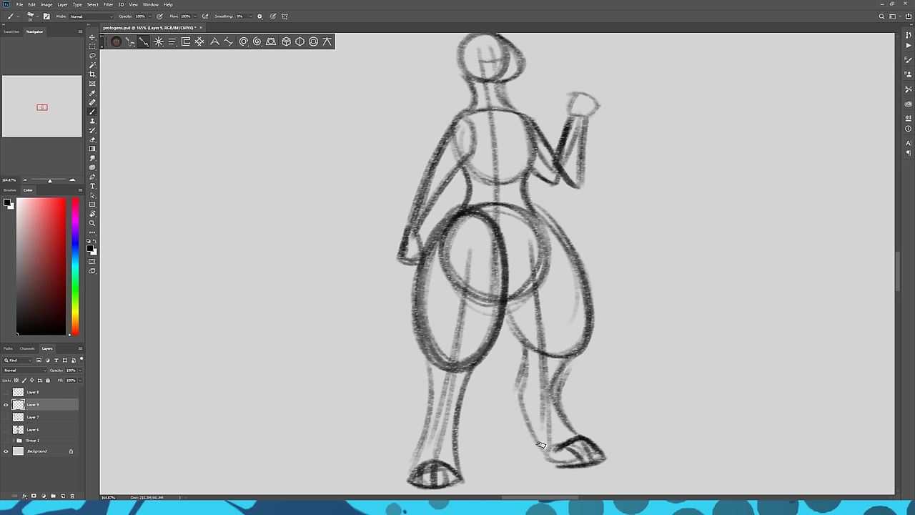
drag(516, 387, 548, 456)
mouse_move(569, 422)
mouse_down()
mouse_move(557, 392)
mouse_move(565, 365)
mouse_up()
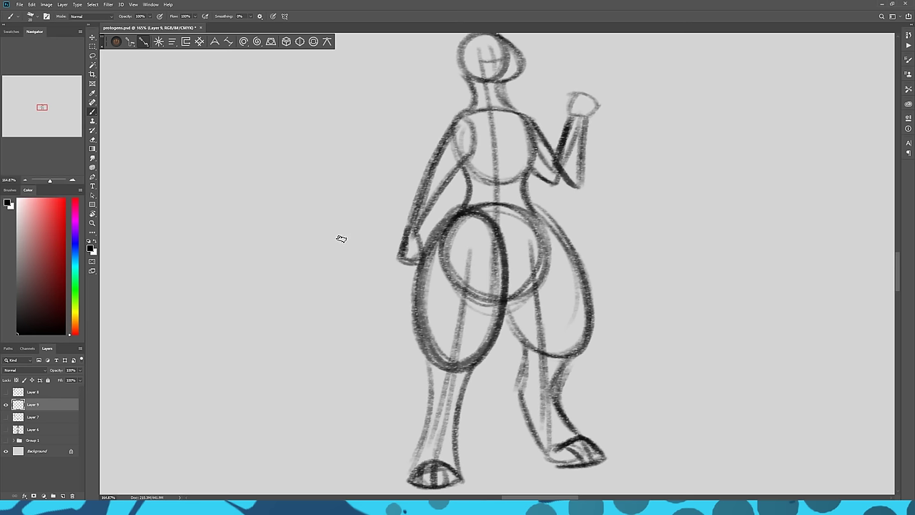
- Enlarge the whole body sketch proportionally with Free Transform and apply the transformation
drag(308, 230, 306, 284)
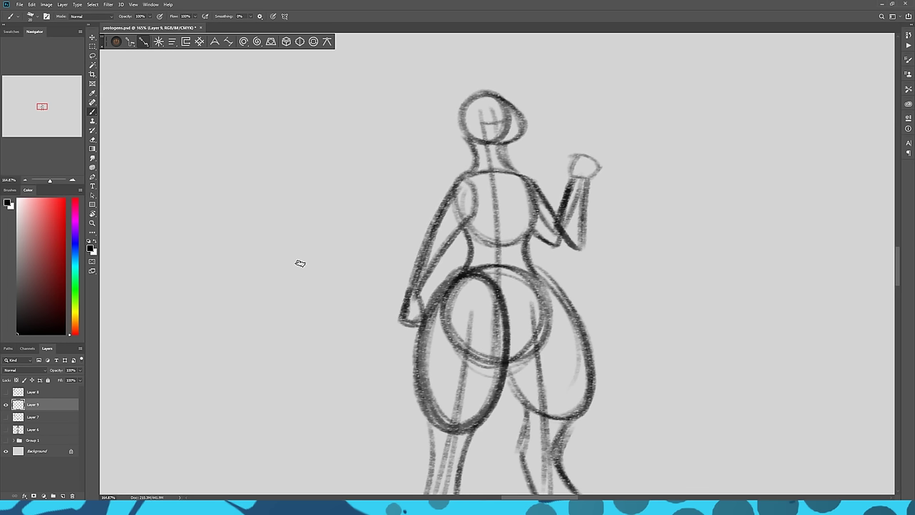
click(26, 180)
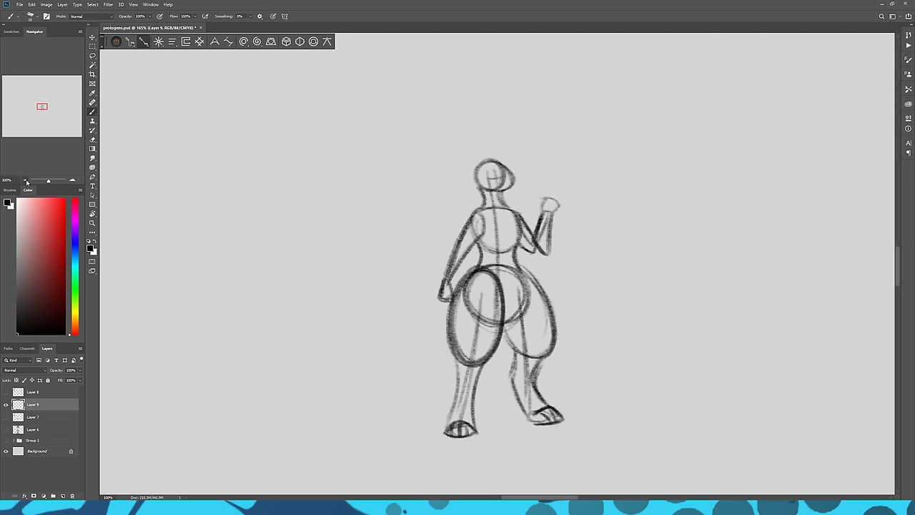
click(25, 180)
click(25, 180)
key(ctrl+t)
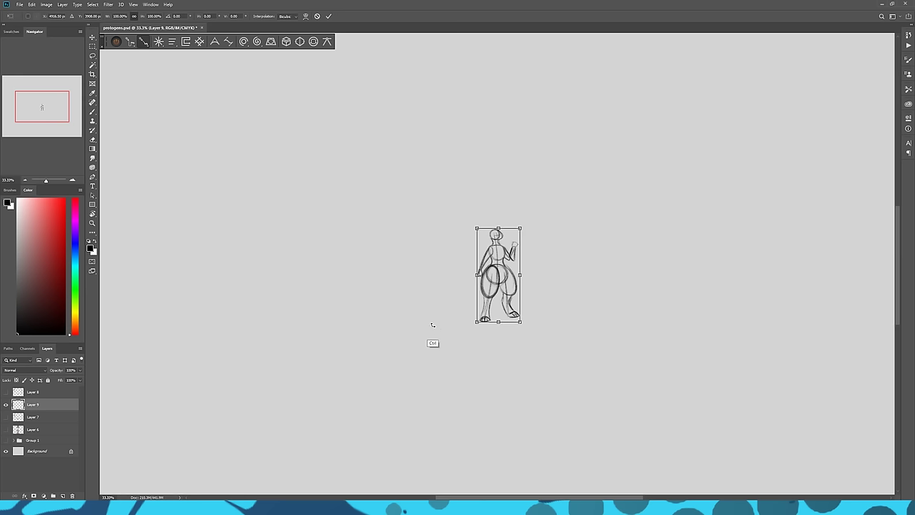
drag(476, 275, 468, 271)
mouse_move(258, 226)
mouse_down()
mouse_move(202, 222)
mouse_move(245, 216)
mouse_up()
key(Return)
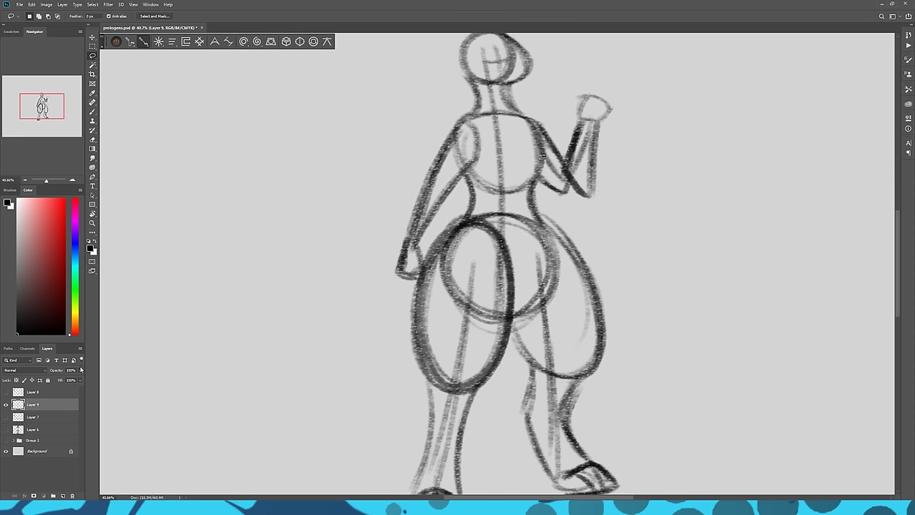
- Lower the sketch layer's opacity to 43% and add a new layer above it for the refined lines
click(80, 370)
click(60, 379)
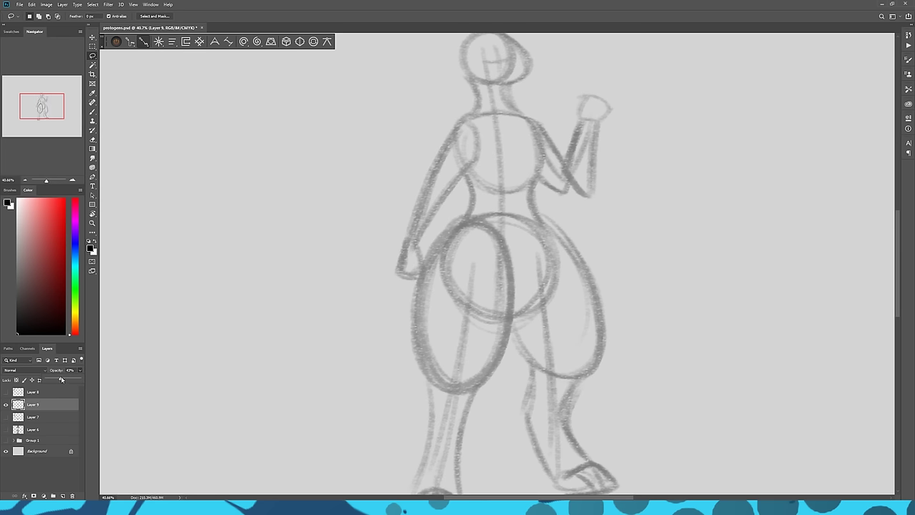
click(63, 495)
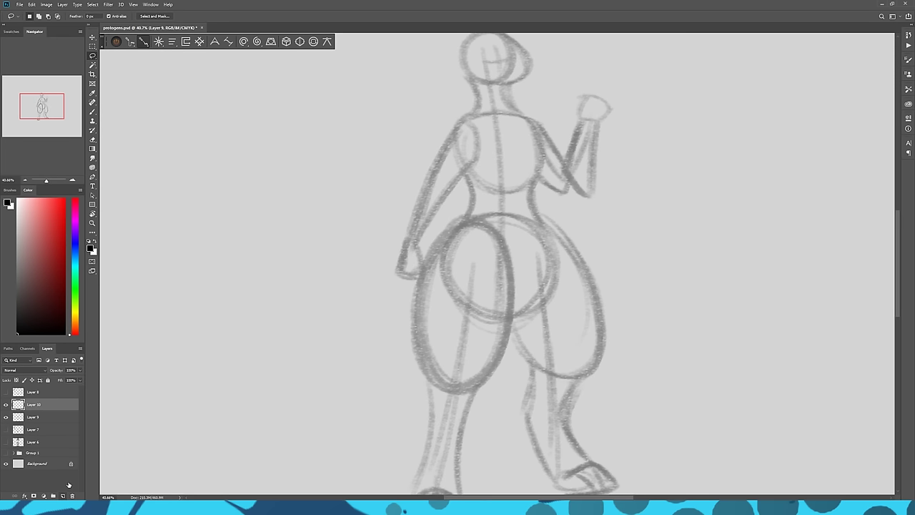
key(b)
drag(419, 325, 418, 384)
key(ctrl+z)
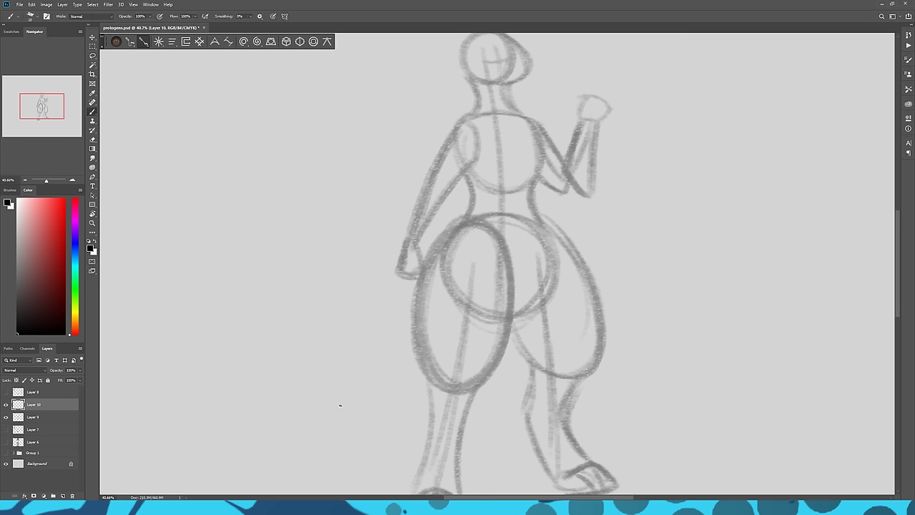
- Outline the visor's front on the head, from the brow down to a pointed snout and back along the jaw
click(73, 181)
click(73, 181)
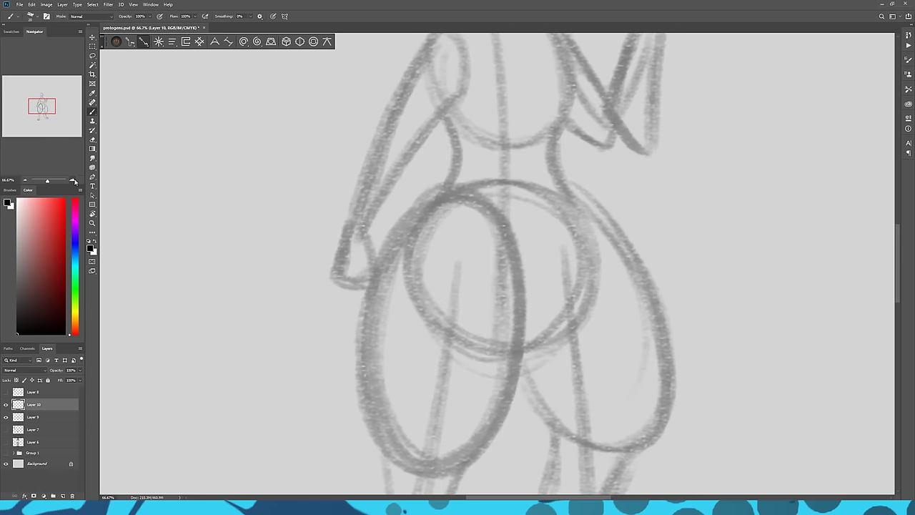
click(73, 181)
click(42, 95)
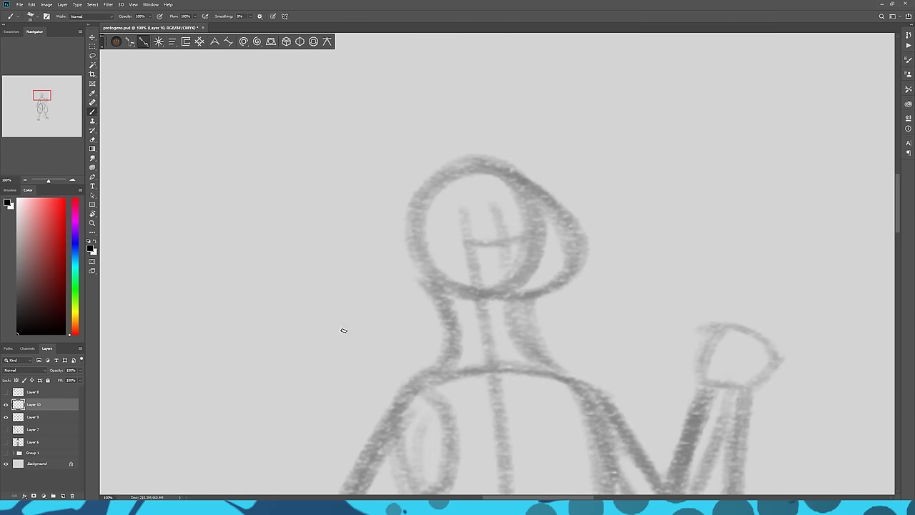
click(73, 181)
drag(223, 200, 264, 285)
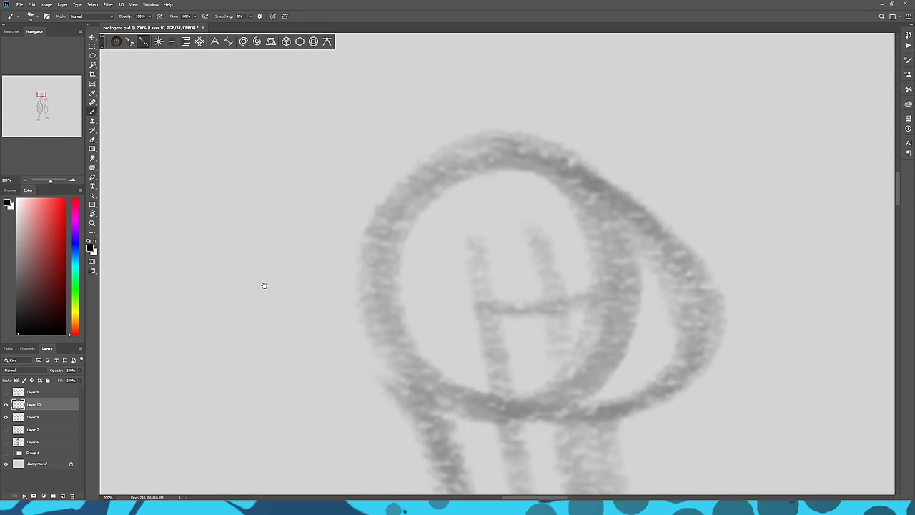
mouse_move(564, 155)
mouse_down()
mouse_move(722, 307)
mouse_move(642, 405)
mouse_move(655, 412)
mouse_move(445, 388)
mouse_up()
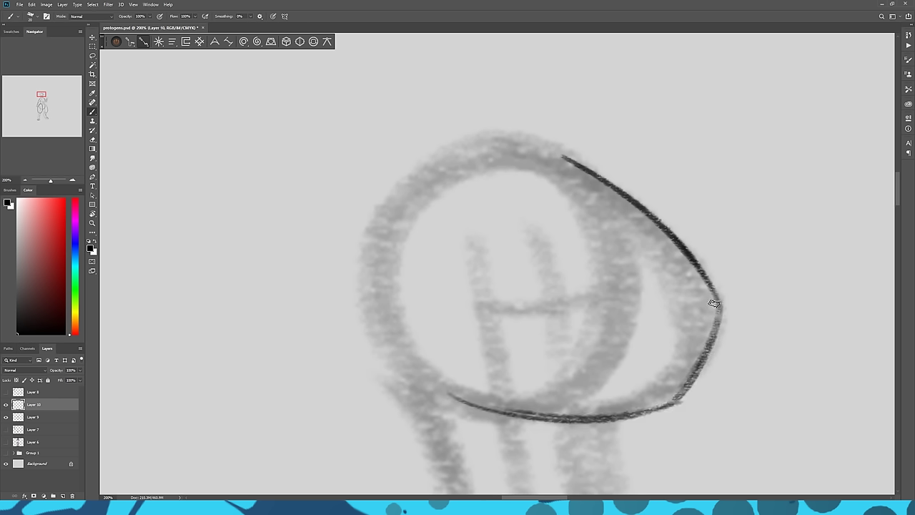
drag(714, 304, 476, 246)
key(ctrl+z)
drag(704, 313, 499, 238)
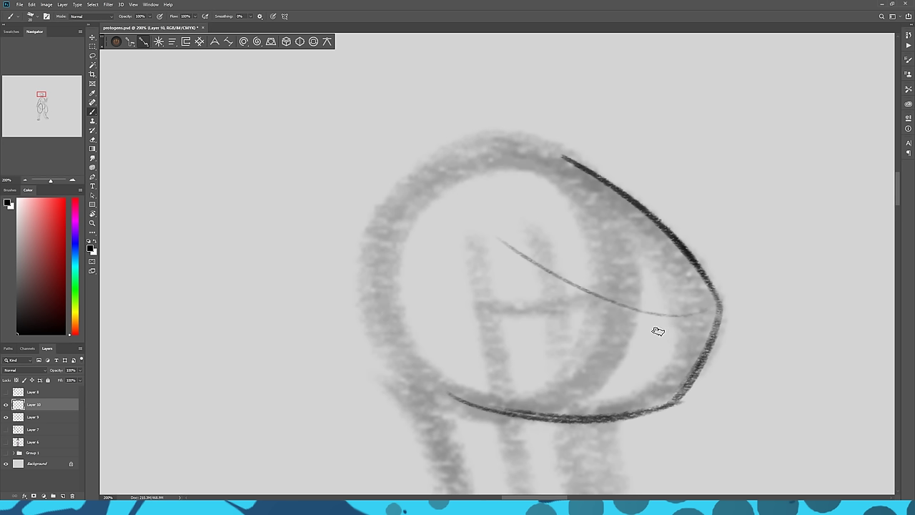
key(ctrl+z)
drag(664, 384, 583, 188)
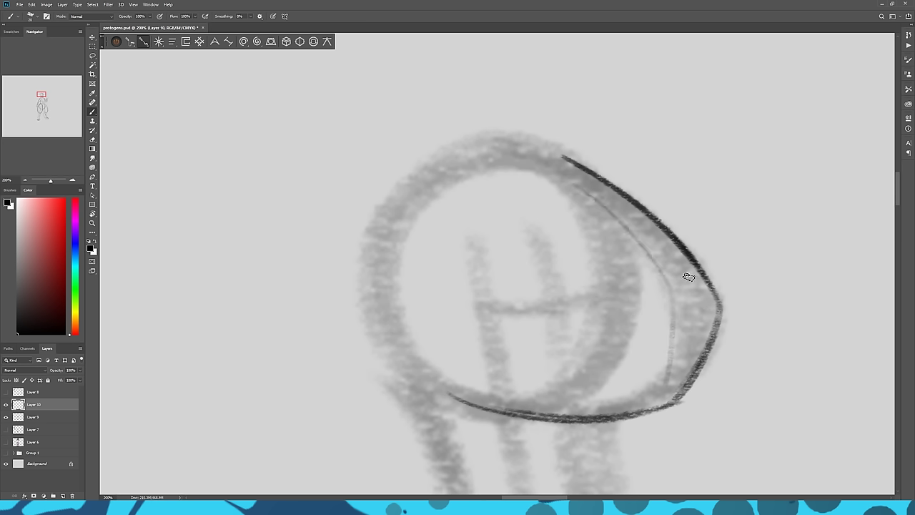
key(ctrl+z)
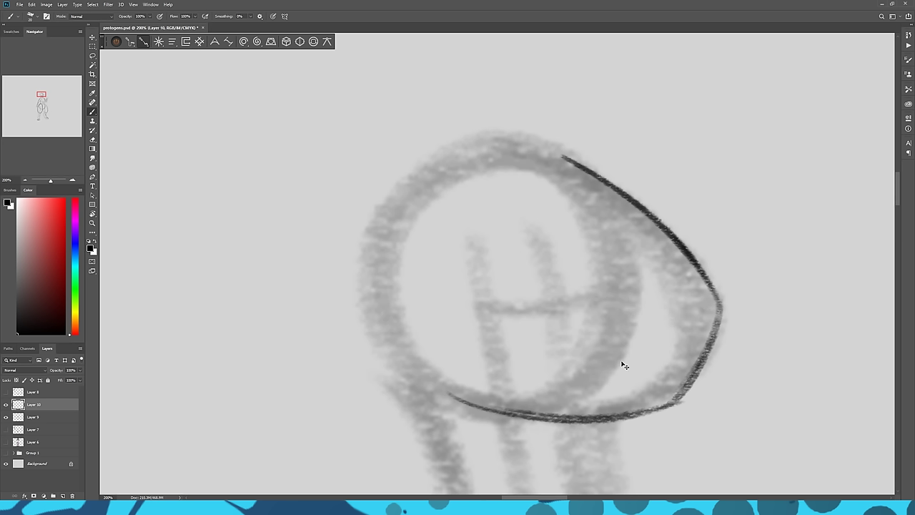
- Draw a thin curved line across the visor, then sketch the round side disc and two arcs forming the band over the head
mouse_move(684, 314)
mouse_down()
mouse_move(503, 236)
mouse_move(664, 313)
mouse_up()
key(ctrl+z)
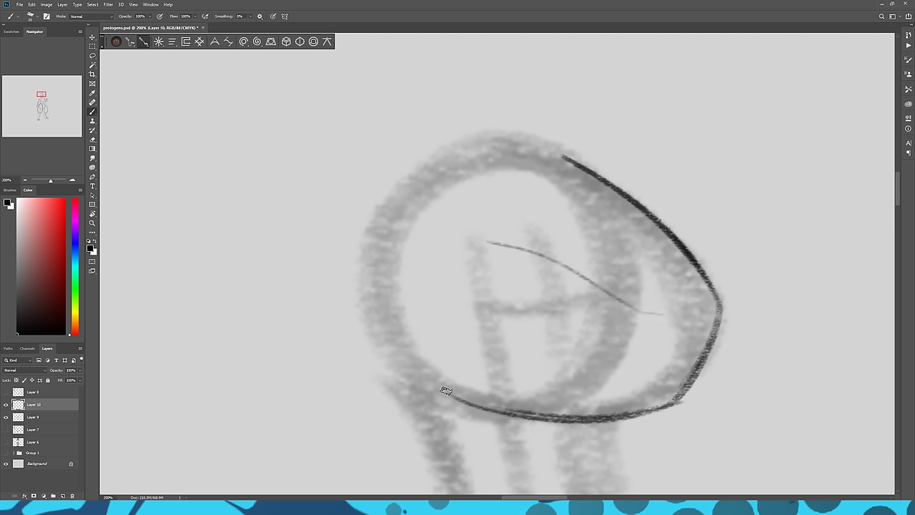
mouse_move(570, 163)
mouse_down()
mouse_move(473, 188)
mouse_move(395, 270)
mouse_move(408, 367)
mouse_move(475, 379)
mouse_move(476, 303)
mouse_move(392, 319)
mouse_up()
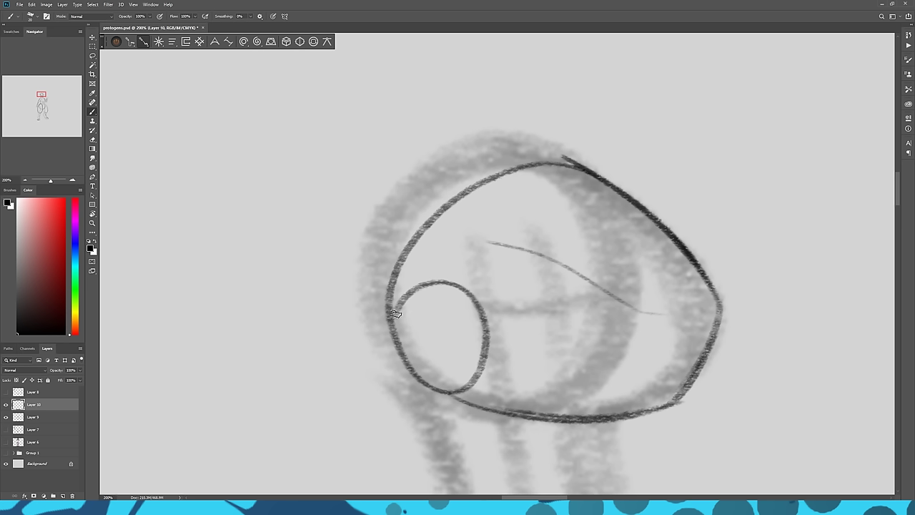
mouse_move(425, 284)
mouse_down()
mouse_move(451, 253)
mouse_move(604, 185)
mouse_up()
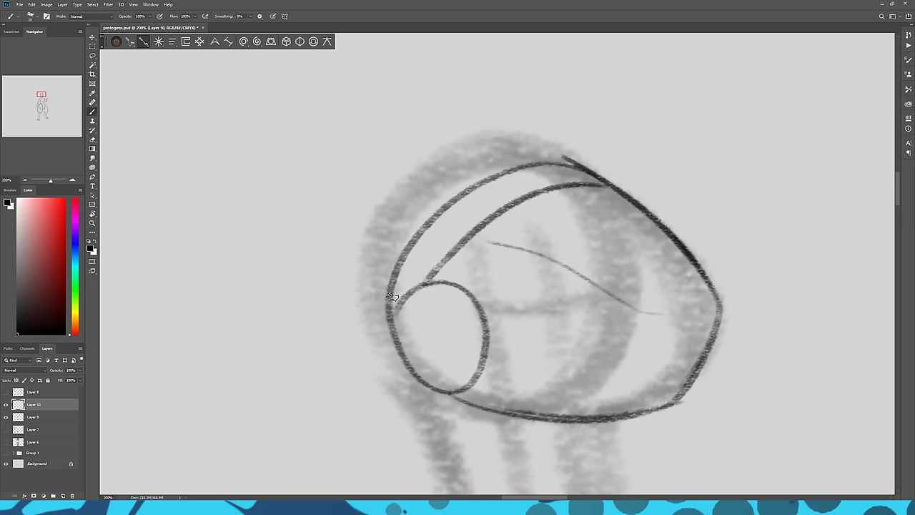
- Darken both head band arcs and the side disc's outline, and add a smaller ring inside the disc
mouse_move(391, 304)
mouse_down()
mouse_move(423, 235)
mouse_move(513, 169)
mouse_move(583, 163)
mouse_up()
mouse_move(430, 279)
mouse_down()
mouse_move(537, 197)
mouse_move(615, 187)
mouse_up()
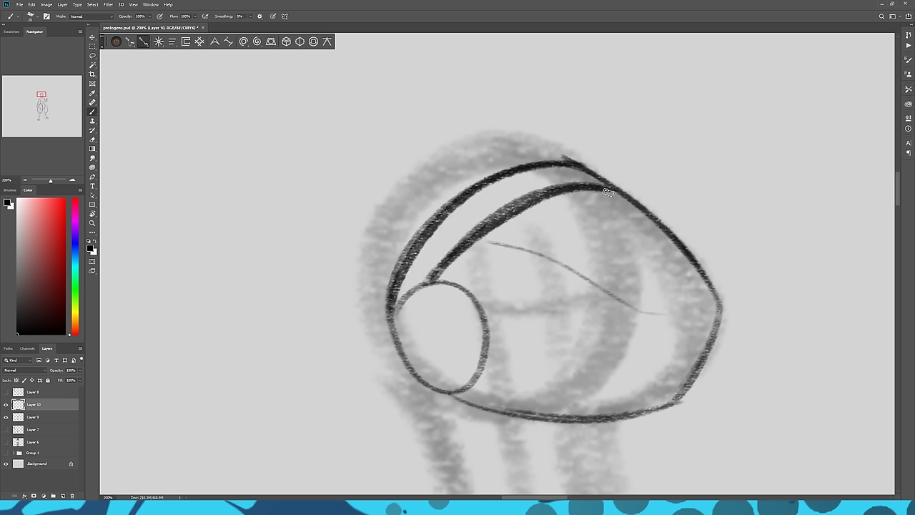
mouse_move(429, 280)
mouse_down()
mouse_move(388, 313)
mouse_move(427, 382)
mouse_move(490, 364)
mouse_move(452, 280)
mouse_move(391, 313)
mouse_move(426, 391)
mouse_move(497, 356)
mouse_move(437, 277)
mouse_move(383, 328)
mouse_move(452, 393)
mouse_up()
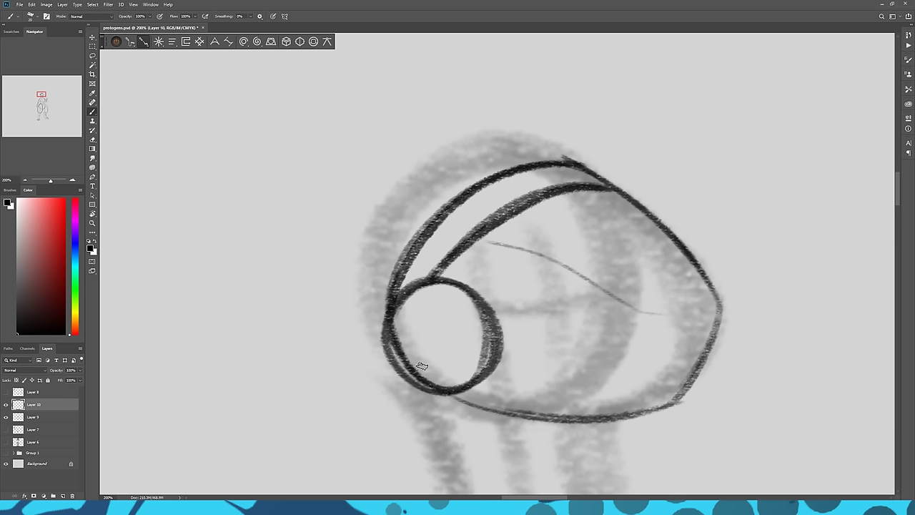
mouse_move(422, 365)
mouse_down()
mouse_move(467, 365)
mouse_move(442, 296)
mouse_move(396, 331)
mouse_move(441, 374)
mouse_move(470, 341)
mouse_move(431, 292)
mouse_move(398, 327)
mouse_move(437, 376)
mouse_move(474, 319)
mouse_up()
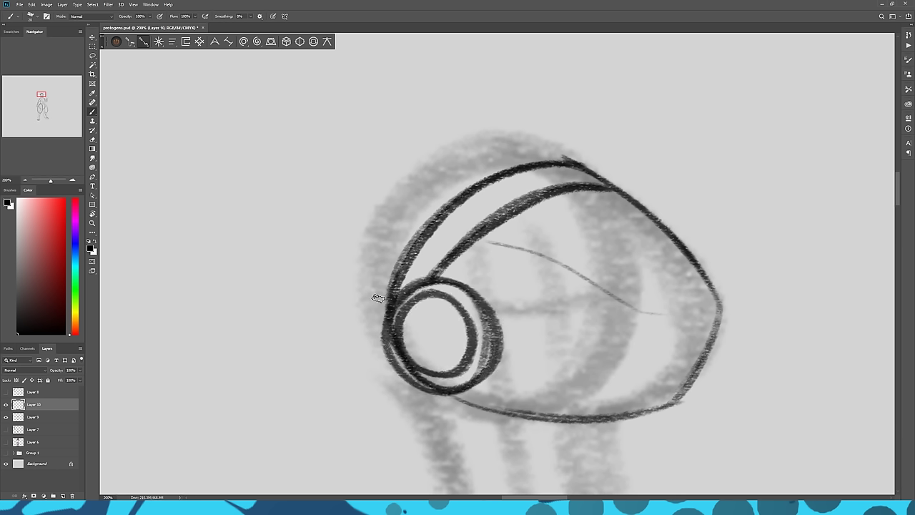
- Erase the band's lower end, draw a rounded fin extending back from the side disc, and darken the jaw line and upper band arc
key(e)
mouse_move(387, 290)
mouse_down()
mouse_move(401, 279)
mouse_move(379, 279)
mouse_move(388, 271)
mouse_move(355, 244)
mouse_move(405, 373)
mouse_move(334, 254)
mouse_move(447, 281)
mouse_move(368, 244)
mouse_move(452, 281)
mouse_move(357, 245)
mouse_move(382, 371)
mouse_move(408, 366)
mouse_move(361, 332)
mouse_up()
key(b)
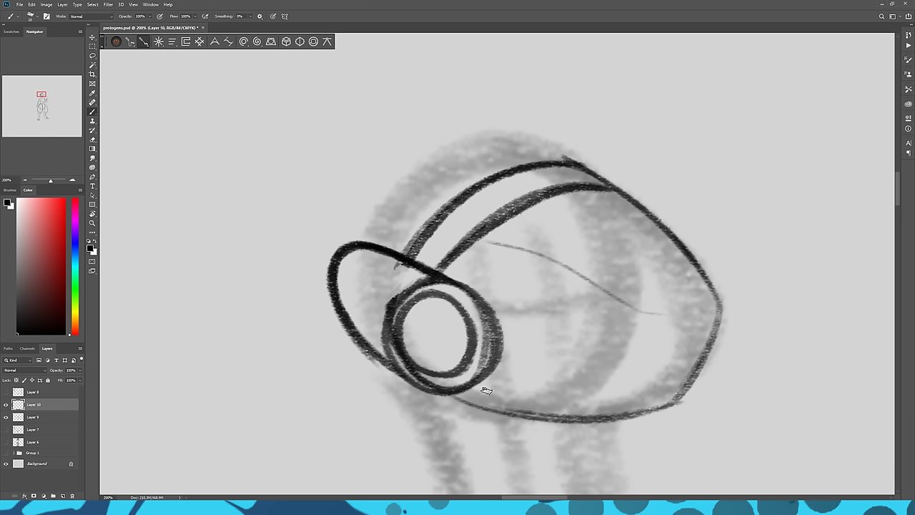
mouse_move(465, 399)
mouse_down()
mouse_move(622, 418)
mouse_move(672, 404)
mouse_up()
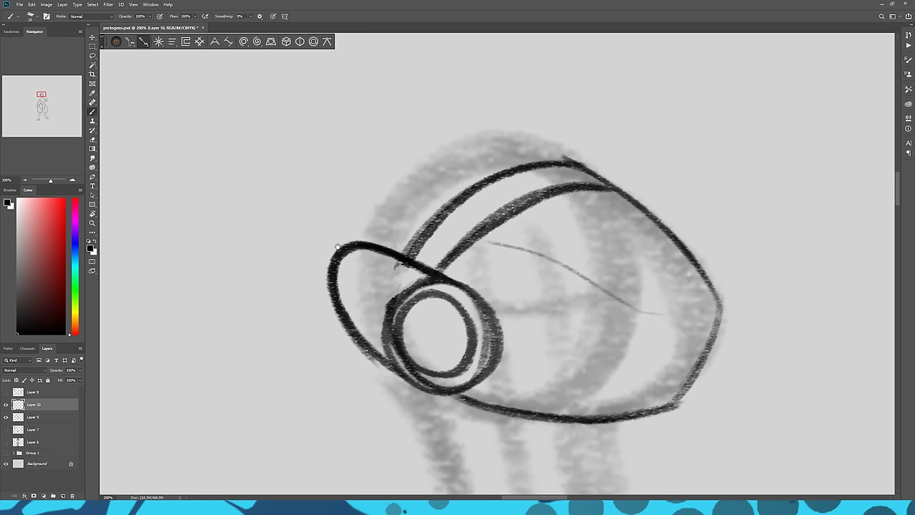
mouse_move(409, 255)
mouse_down()
mouse_move(446, 209)
mouse_move(529, 166)
mouse_move(570, 161)
mouse_move(613, 185)
mouse_up()
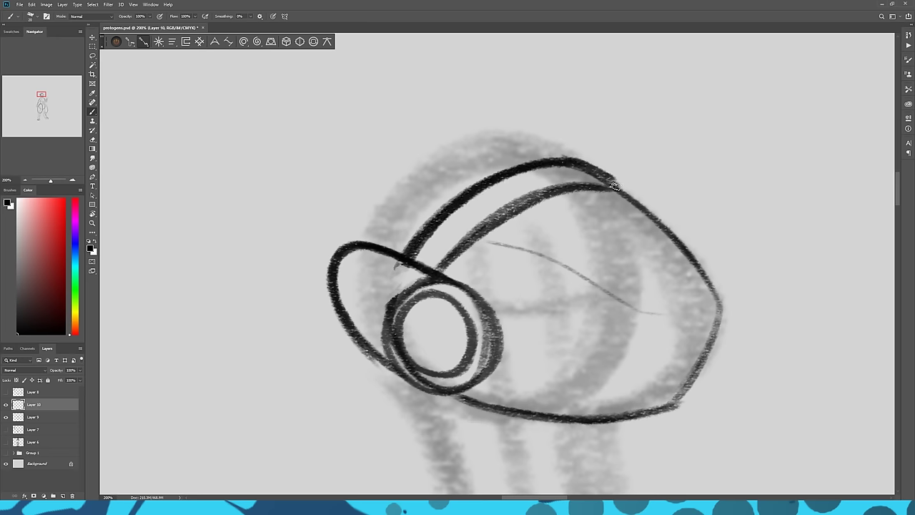
click(26, 180)
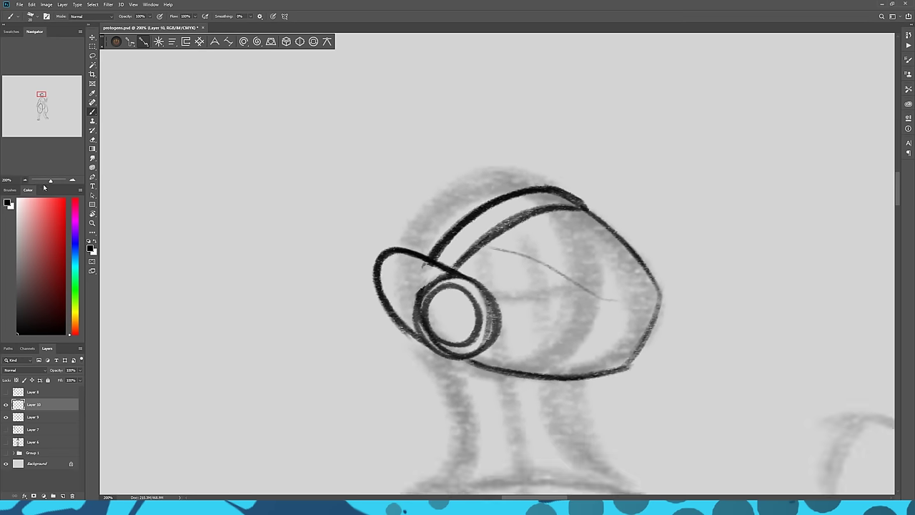
click(25, 181)
drag(211, 210, 215, 224)
key(e)
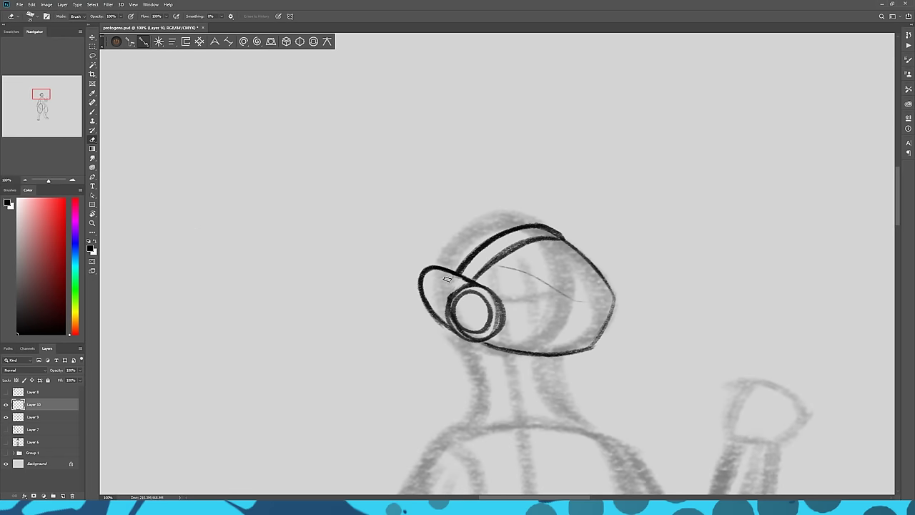
key(b)
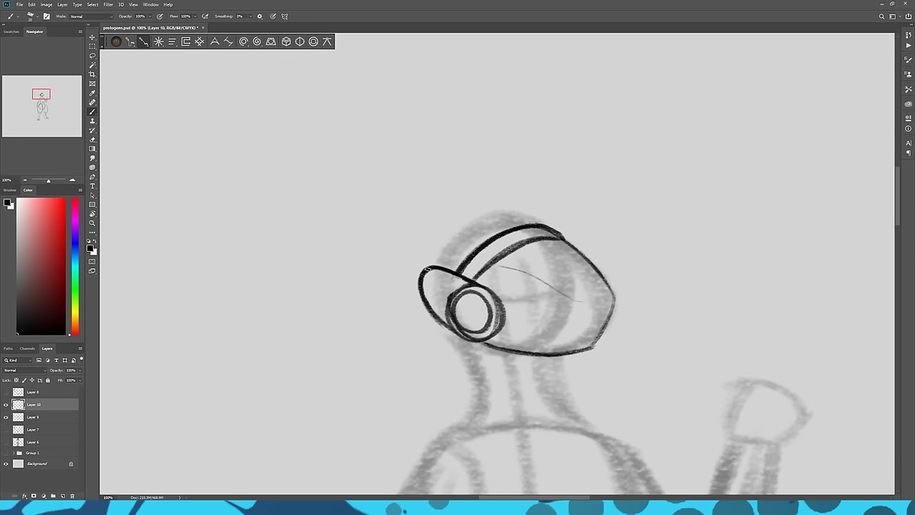
- Lightly sketch two tall ears rising from the top of the head, a large near ear and a smaller far ear
click(72, 180)
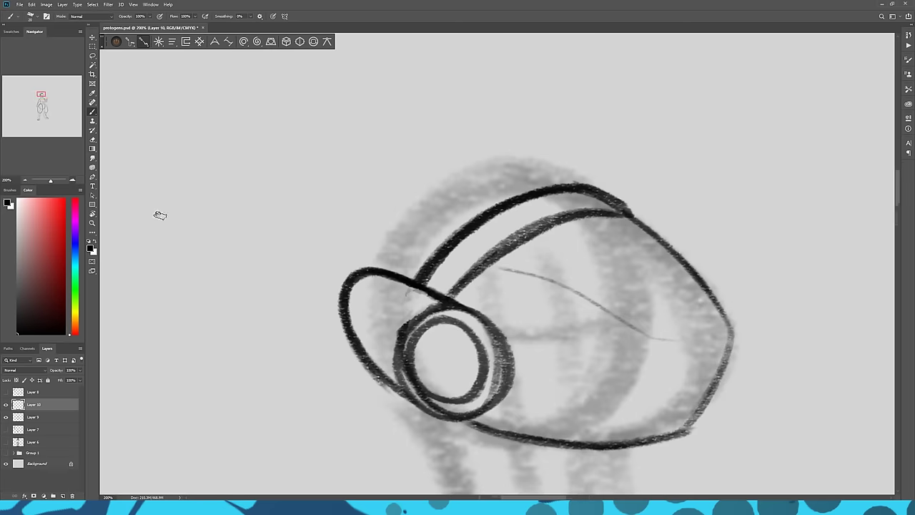
drag(633, 450, 622, 386)
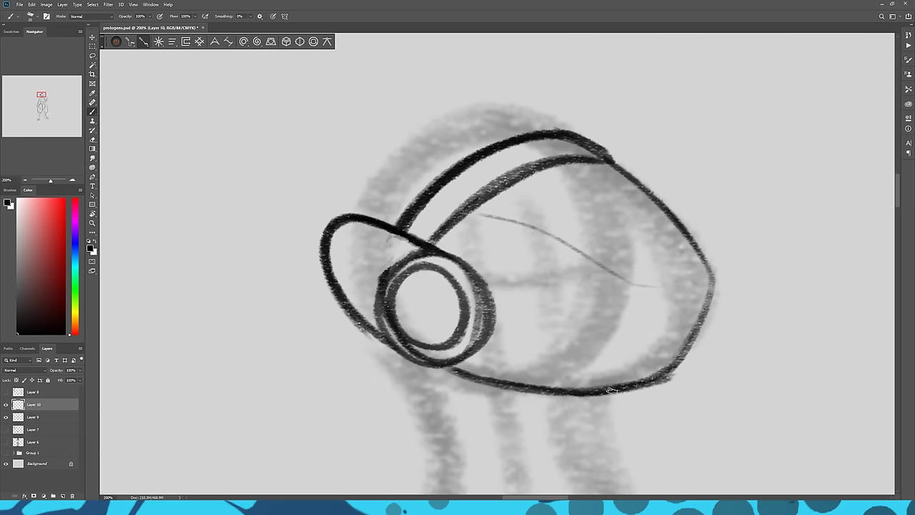
drag(272, 229, 310, 310)
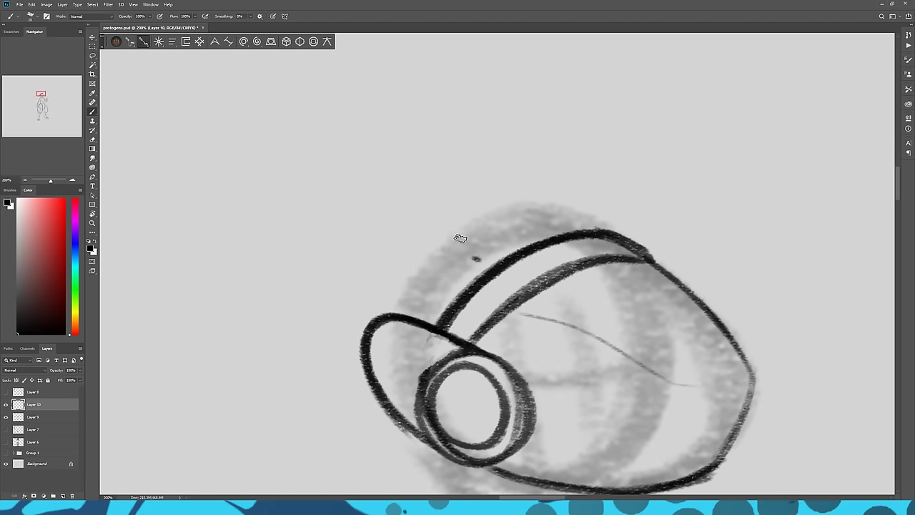
mouse_move(477, 259)
mouse_down()
mouse_move(386, 154)
mouse_move(251, 148)
mouse_up()
drag(264, 198, 354, 349)
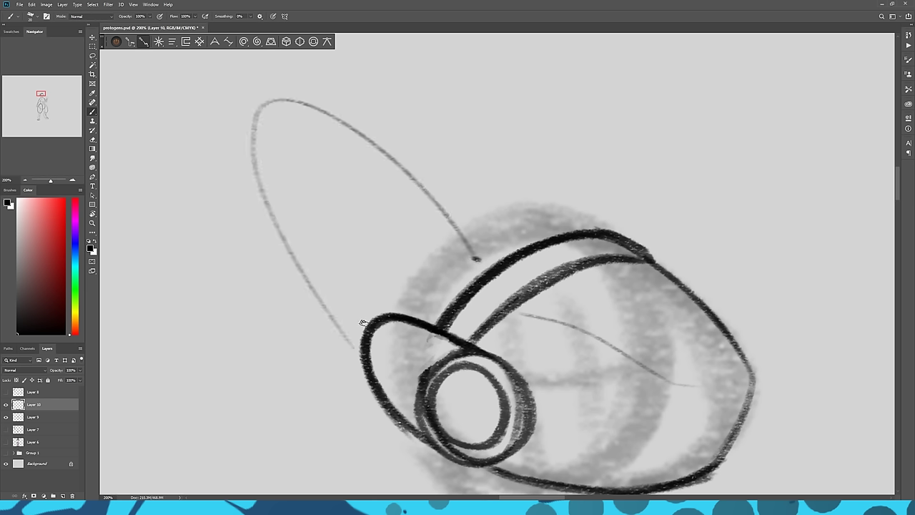
mouse_move(592, 214)
mouse_down()
mouse_move(551, 139)
mouse_move(454, 91)
mouse_up()
key(ctrl+z)
mouse_move(606, 221)
mouse_down()
mouse_move(587, 182)
mouse_move(498, 119)
mouse_up()
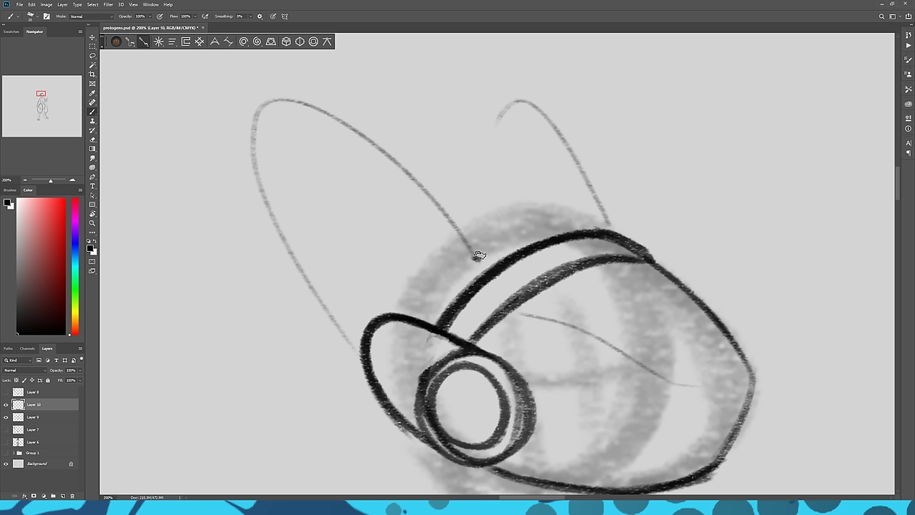
- Darken the front edges of both tall ears into pointed tips, and draw a smaller ear below the near one, behind the fin
mouse_move(479, 256)
mouse_down()
mouse_move(455, 215)
mouse_move(307, 97)
mouse_move(265, 102)
mouse_move(473, 236)
mouse_move(482, 252)
mouse_move(350, 126)
mouse_move(225, 82)
mouse_up()
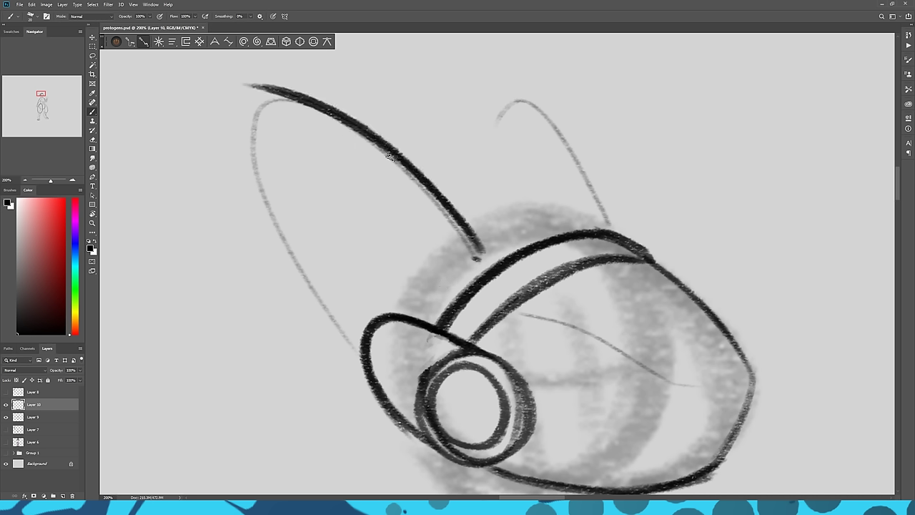
mouse_move(603, 214)
mouse_down()
mouse_move(586, 173)
mouse_move(487, 80)
mouse_move(594, 173)
mouse_up()
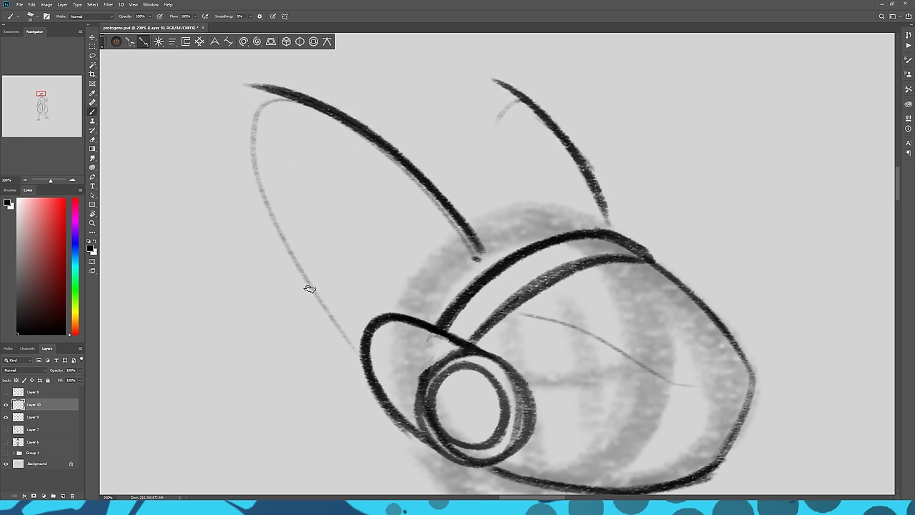
drag(313, 285, 227, 285)
key(ctrl+z)
mouse_move(317, 298)
mouse_down()
mouse_move(226, 300)
mouse_move(263, 294)
mouse_move(233, 295)
mouse_up()
mouse_move(408, 439)
mouse_down()
mouse_move(245, 313)
mouse_move(269, 349)
mouse_move(409, 439)
mouse_move(320, 402)
mouse_up()
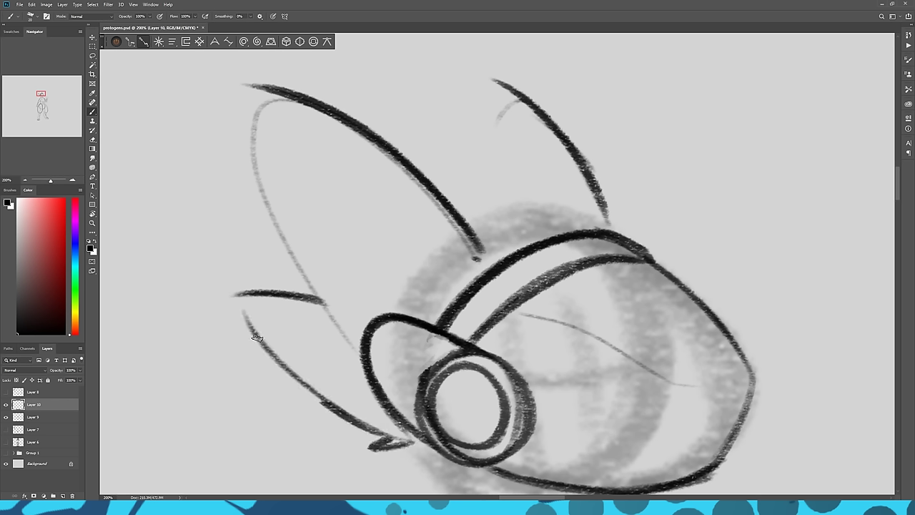
drag(256, 337, 236, 296)
- Outline the large near ear's back edge with a dark curve from its base up to the pointed tip
mouse_move(361, 365)
mouse_down()
mouse_move(345, 341)
mouse_move(351, 349)
mouse_move(272, 224)
mouse_move(243, 90)
mouse_up()
key(ctrl+z)
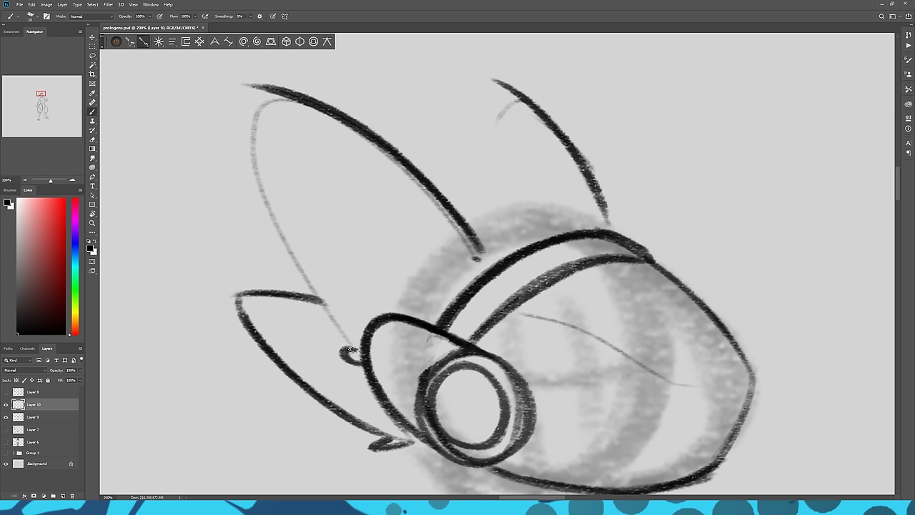
mouse_move(350, 349)
mouse_down()
mouse_move(264, 184)
mouse_move(247, 88)
mouse_up()
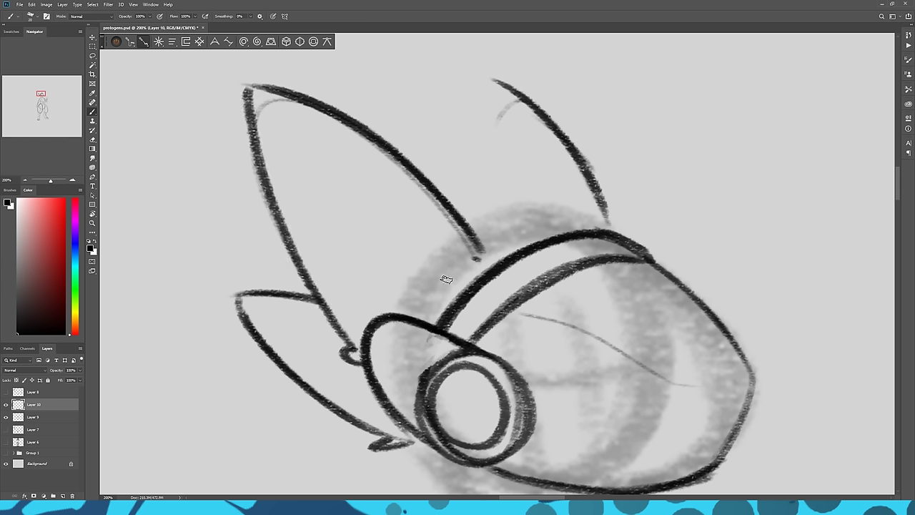
- Draw inner-ear lines inside the large near ear and the small lower ear, with light curved contour lines across each
mouse_move(447, 279)
mouse_down()
mouse_move(398, 256)
mouse_move(342, 169)
mouse_move(275, 101)
mouse_up()
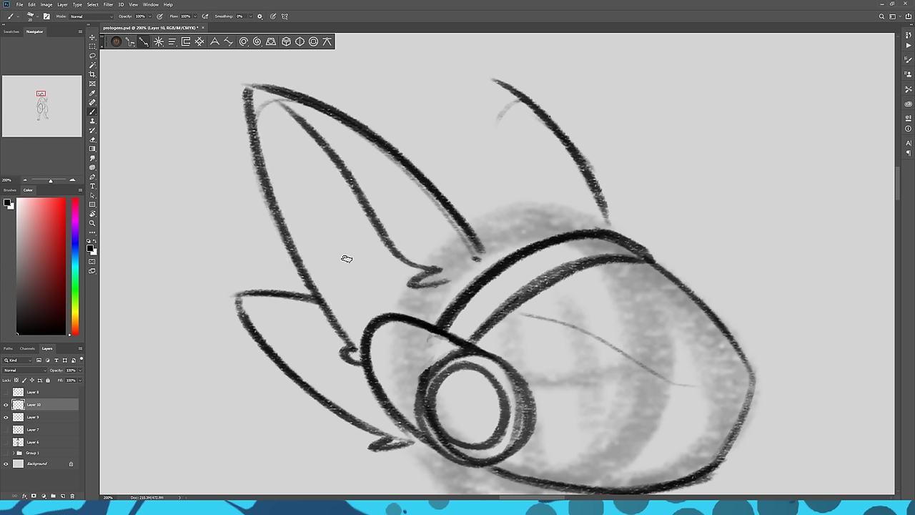
drag(305, 133, 279, 204)
drag(349, 185, 311, 261)
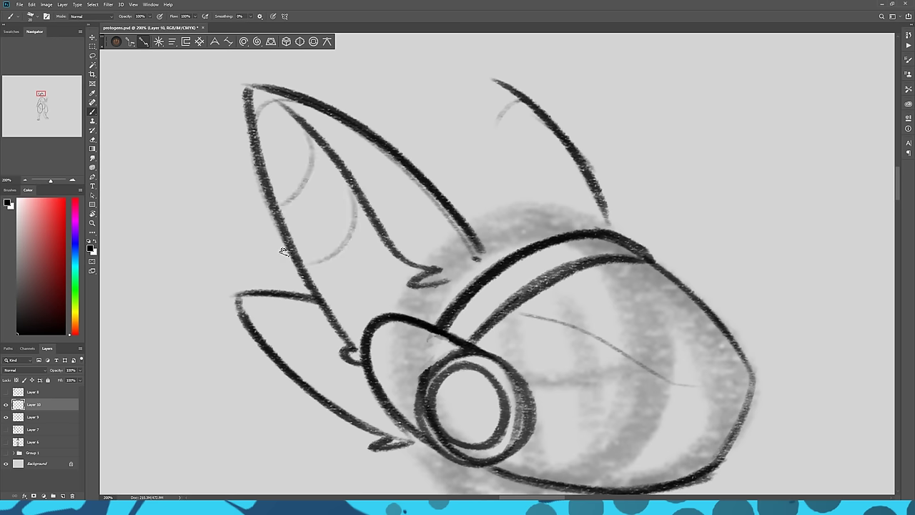
drag(386, 250, 353, 307)
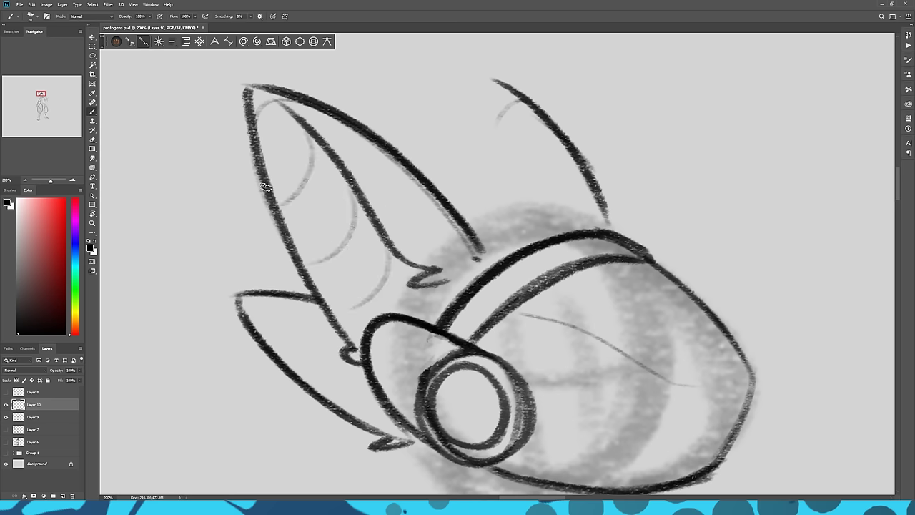
mouse_move(356, 363)
mouse_down()
mouse_move(331, 358)
mouse_move(263, 306)
mouse_move(268, 333)
mouse_move(281, 315)
mouse_move(297, 373)
mouse_move(303, 357)
mouse_move(337, 402)
mouse_move(336, 386)
mouse_move(369, 419)
mouse_up()
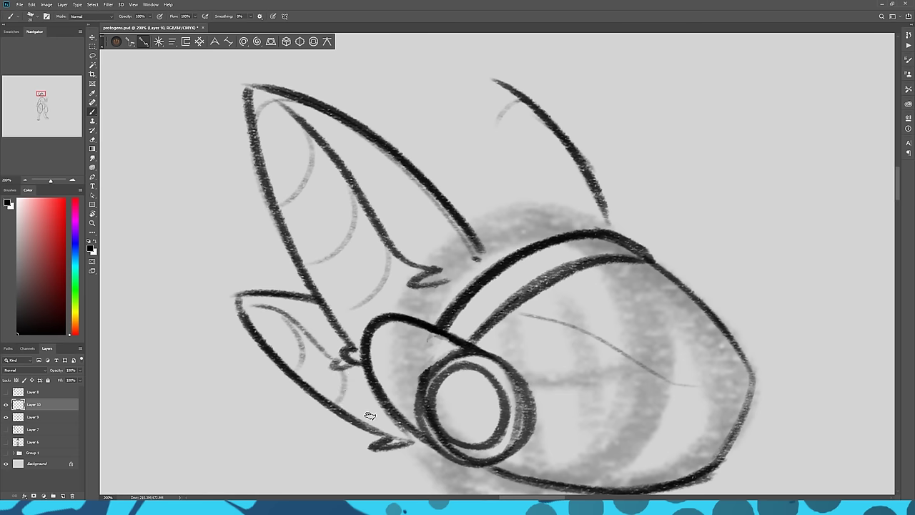
- Lightly sketch a front-view chest outline, wide at the top and narrower at the base, on blank canvas beside the figure
drag(279, 431, 216, 218)
key(ctrl+minus)
drag(447, 378, 404, 293)
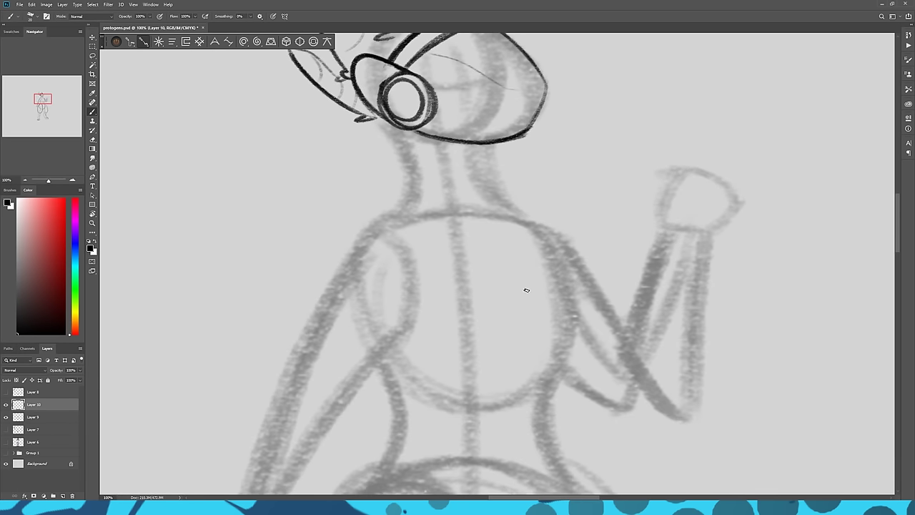
drag(208, 230, 739, 292)
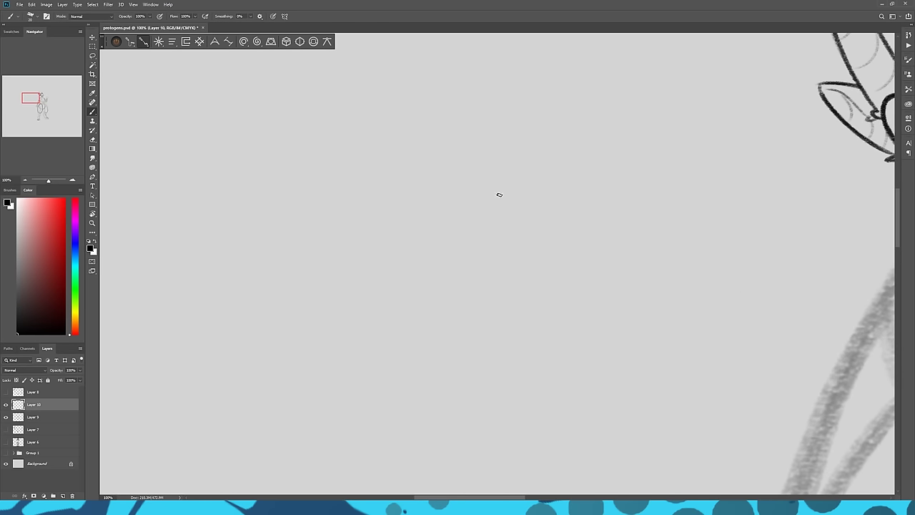
mouse_move(555, 209)
mouse_down()
mouse_move(384, 205)
mouse_move(423, 333)
mouse_up()
mouse_move(560, 218)
mouse_down()
mouse_move(526, 330)
mouse_move(425, 337)
mouse_up()
drag(670, 356, 627, 280)
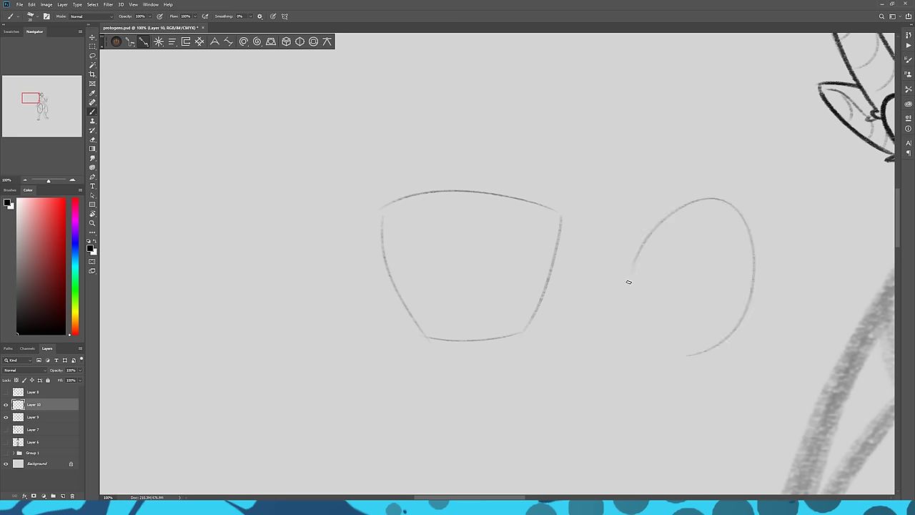
key(ctrl+z)
mouse_move(337, 328)
mouse_down()
mouse_move(216, 210)
mouse_move(287, 350)
mouse_up()
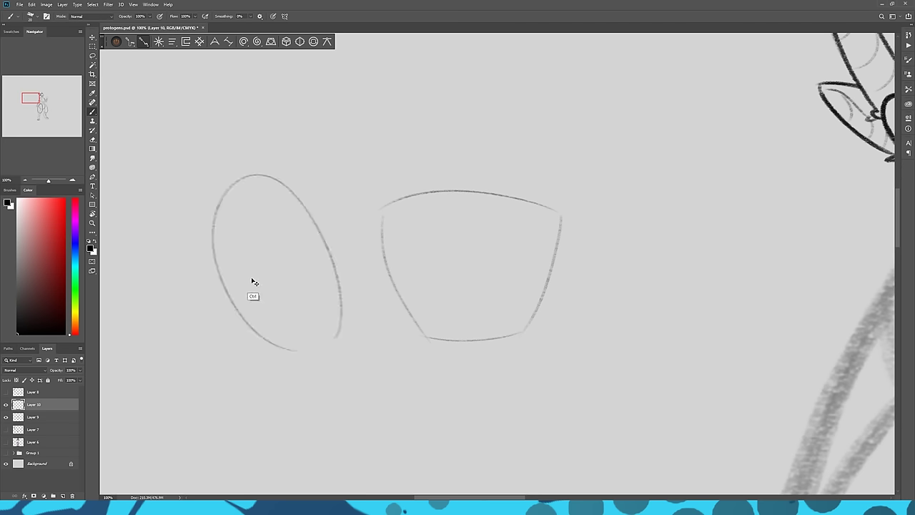
key(ctrl+z)
key(ctrl+z)
- Label the chest studies "side" and "front", and draw the side view as an angular chest plate with dark edges
mouse_move(219, 213)
mouse_down()
mouse_move(289, 223)
mouse_move(323, 317)
mouse_move(309, 336)
mouse_up()
drag(207, 227, 286, 353)
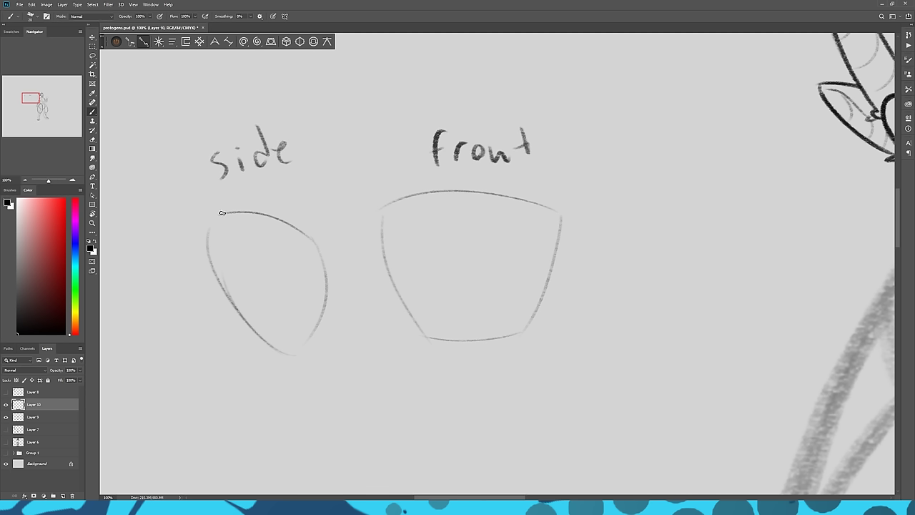
drag(220, 213, 327, 255)
drag(270, 218, 333, 258)
mouse_move(302, 233)
mouse_down()
mouse_move(348, 279)
mouse_move(339, 310)
mouse_up()
mouse_move(352, 280)
mouse_down()
mouse_move(343, 316)
mouse_move(264, 340)
mouse_up()
mouse_move(326, 326)
mouse_down()
mouse_move(251, 343)
mouse_move(280, 339)
mouse_move(351, 285)
mouse_move(327, 247)
mouse_move(354, 288)
mouse_up()
mouse_move(353, 286)
mouse_down()
mouse_move(326, 239)
mouse_move(223, 211)
mouse_up()
mouse_move(329, 244)
mouse_down()
mouse_move(224, 211)
mouse_move(237, 213)
mouse_move(252, 337)
mouse_up()
drag(213, 251, 256, 340)
drag(220, 210, 213, 285)
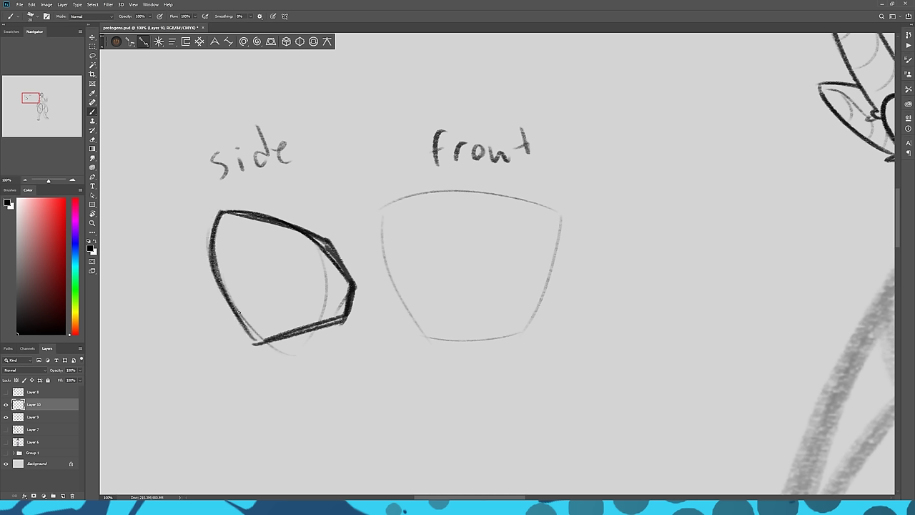
- Add a hatched oval for the shoulder at the side view's upper back corner and a thin line above its lower edge
mouse_move(221, 249)
mouse_down()
mouse_move(243, 208)
mouse_move(263, 263)
mouse_move(216, 230)
mouse_move(243, 205)
mouse_up()
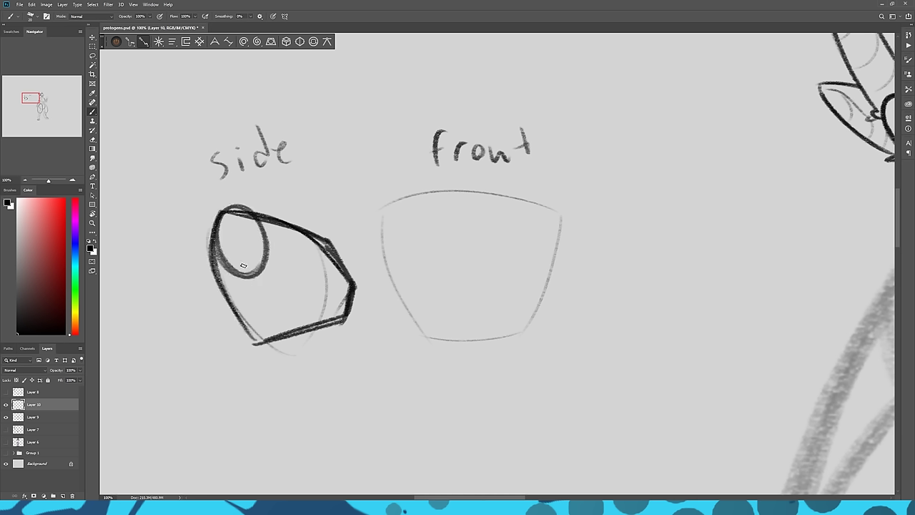
drag(236, 273, 211, 221)
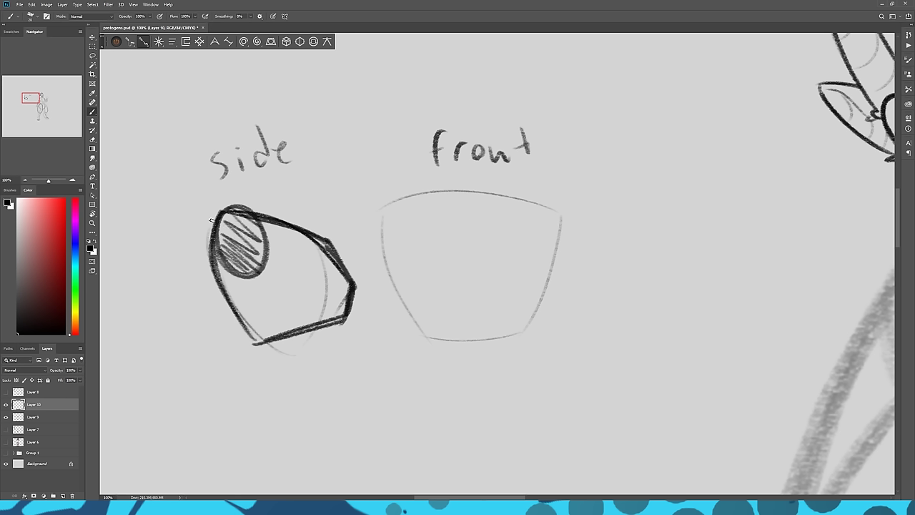
drag(346, 306, 311, 317)
- Add centre guides to the front-view study, then draw an inverted V notch at the bottom and darken the lower sides
mouse_move(465, 212)
mouse_down()
mouse_move(466, 314)
mouse_move(426, 330)
mouse_up()
drag(467, 292, 424, 332)
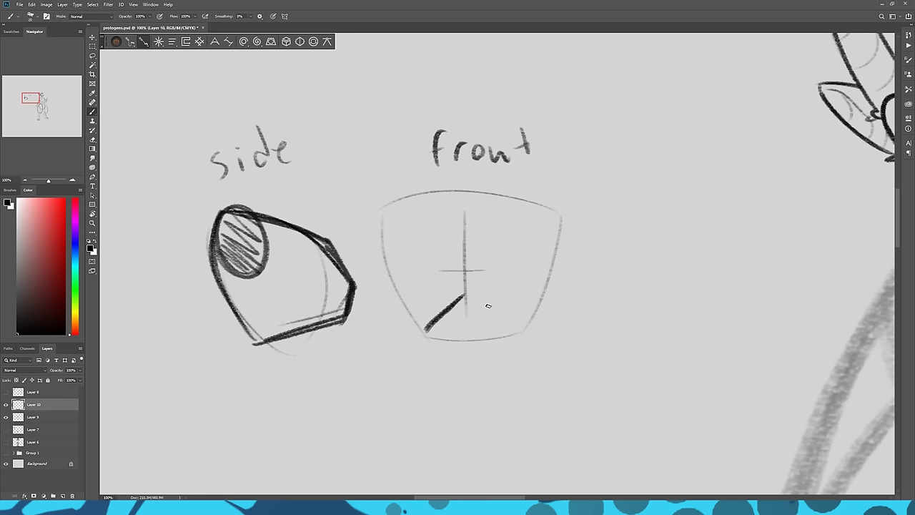
drag(466, 294, 518, 324)
drag(556, 251, 528, 326)
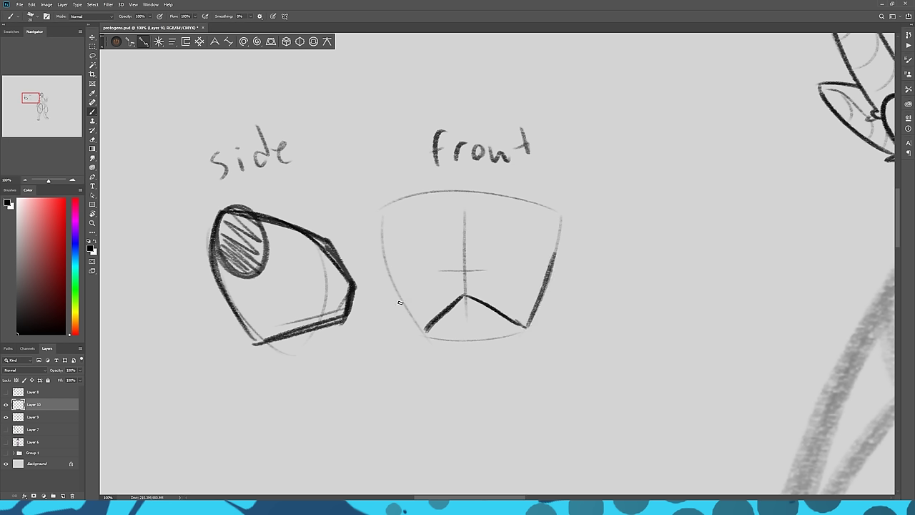
mouse_move(420, 326)
mouse_down()
mouse_move(386, 246)
mouse_move(405, 300)
mouse_up()
- Draw the front-view plate's angled upper sides, its rounded neckline and a dark vertical centre line
drag(393, 251, 405, 203)
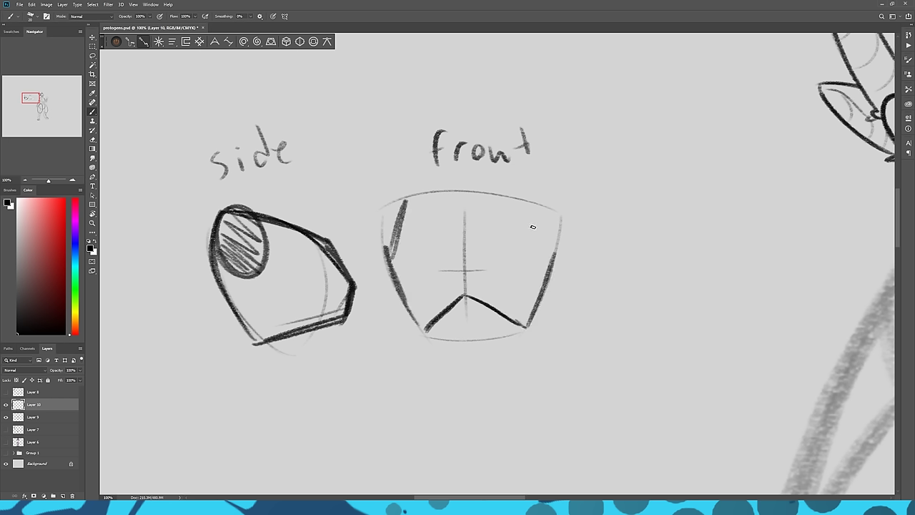
mouse_move(535, 208)
mouse_down()
mouse_move(550, 260)
mouse_move(549, 249)
mouse_up()
mouse_move(534, 202)
mouse_down()
mouse_move(415, 210)
mouse_move(472, 218)
mouse_move(502, 200)
mouse_move(540, 203)
mouse_move(478, 216)
mouse_move(434, 194)
mouse_move(465, 292)
mouse_up()
key(ctrl+z)
drag(465, 222, 465, 296)
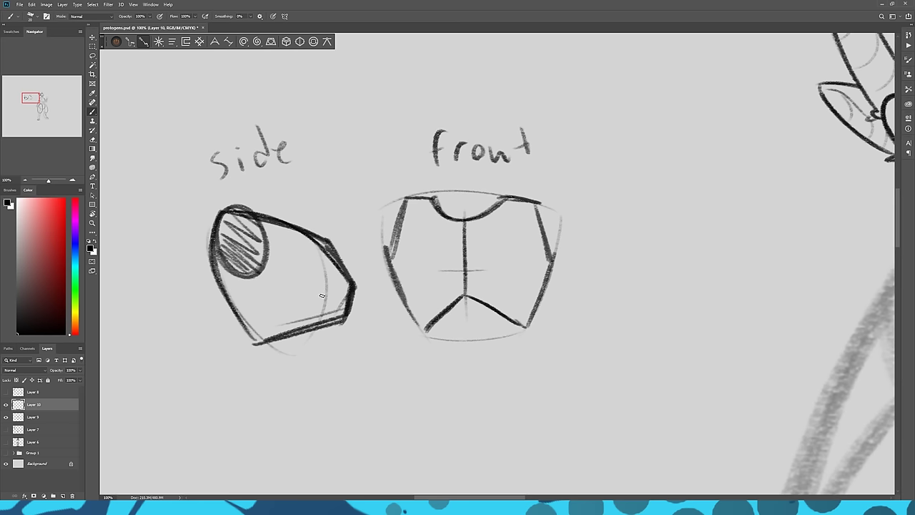
- Select the side and front chest studies with the Lasso tool, delete them and clear the selection
key(l)
mouse_move(350, 437)
mouse_down()
mouse_move(538, 102)
mouse_move(363, 444)
mouse_move(343, 436)
mouse_up()
key(Delete)
key(ctrl+d)
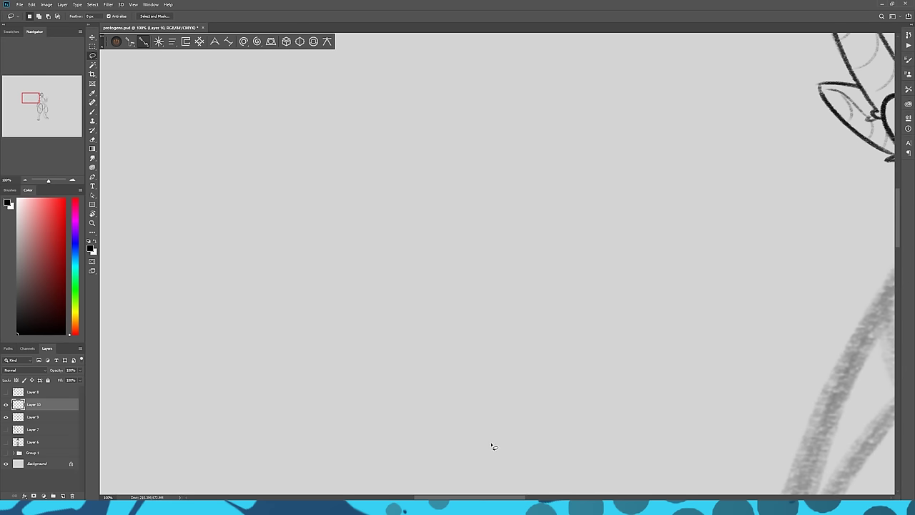
- With the brush, lightly sketch a centre cross on the figure's chest and a V-shaped neckline running from shoulder to shoulder
drag(879, 307, 322, 277)
key(b)
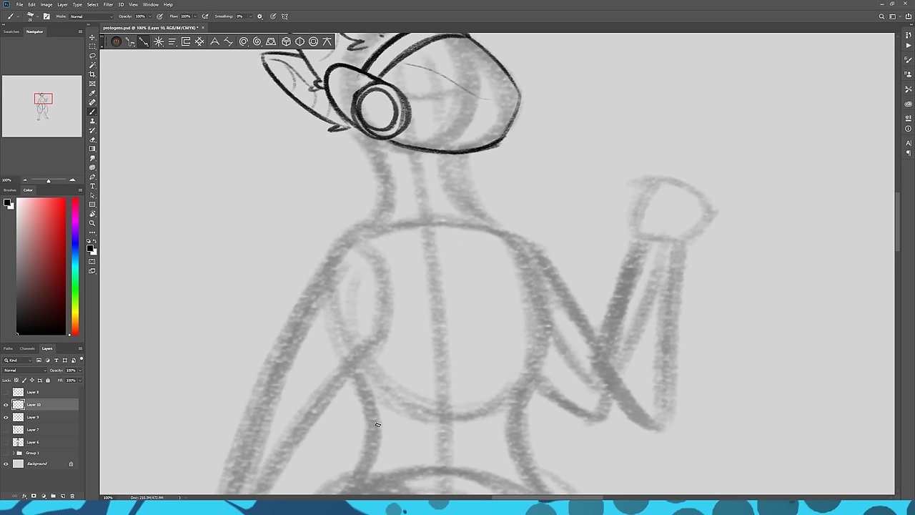
drag(507, 320, 473, 325)
mouse_move(504, 228)
mouse_down()
mouse_move(483, 266)
mouse_move(397, 226)
mouse_up()
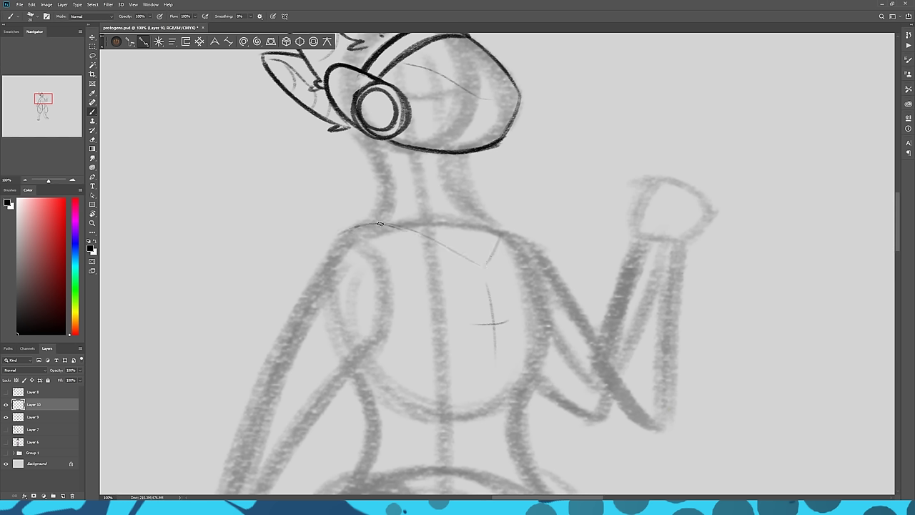
mouse_move(338, 232)
mouse_down()
mouse_move(380, 223)
mouse_move(370, 226)
mouse_move(480, 267)
mouse_move(494, 232)
mouse_move(484, 230)
mouse_move(521, 242)
mouse_up()
- Draw the chest plate's dark side edge beside the raised arm, angling outward from the shoulder and back in to the waist
drag(518, 241, 556, 318)
mouse_move(542, 286)
mouse_down()
mouse_move(552, 327)
mouse_move(531, 387)
mouse_up()
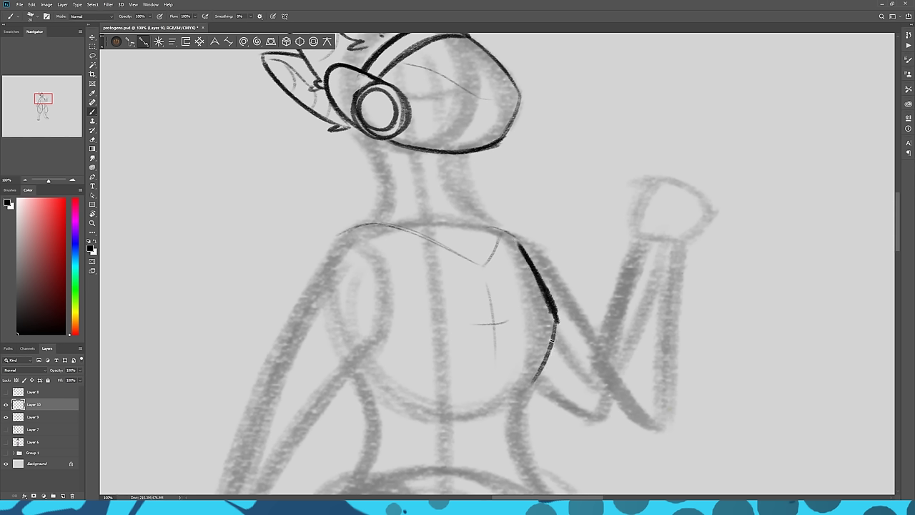
drag(557, 322, 529, 396)
- Draw the chest plate's lower edge with an off-centre inverted V notch, and a short side edge rising toward the lowered arm
mouse_move(550, 349)
mouse_down()
mouse_move(529, 398)
mouse_move(492, 371)
mouse_up()
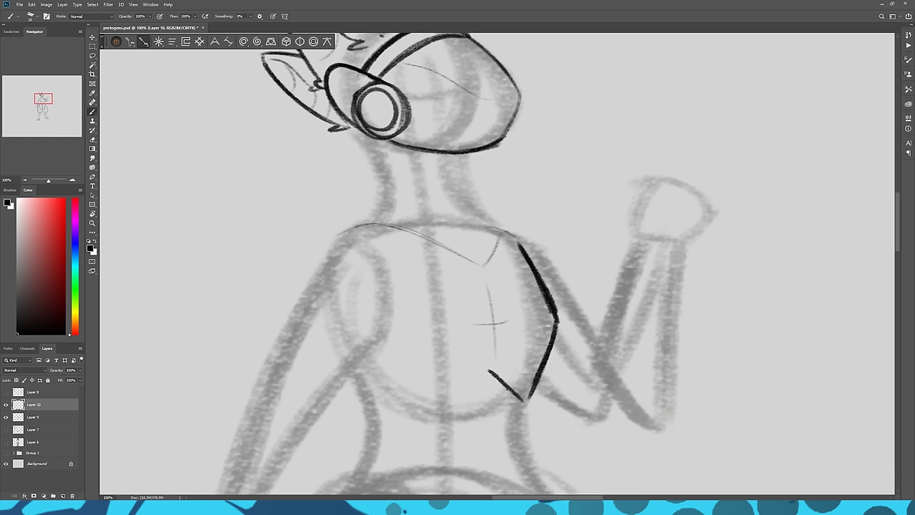
mouse_move(526, 403)
mouse_down()
mouse_move(490, 372)
mouse_move(379, 415)
mouse_move(490, 372)
mouse_up()
key(ctrl+z)
key(ctrl+z)
drag(372, 413, 490, 373)
key(e)
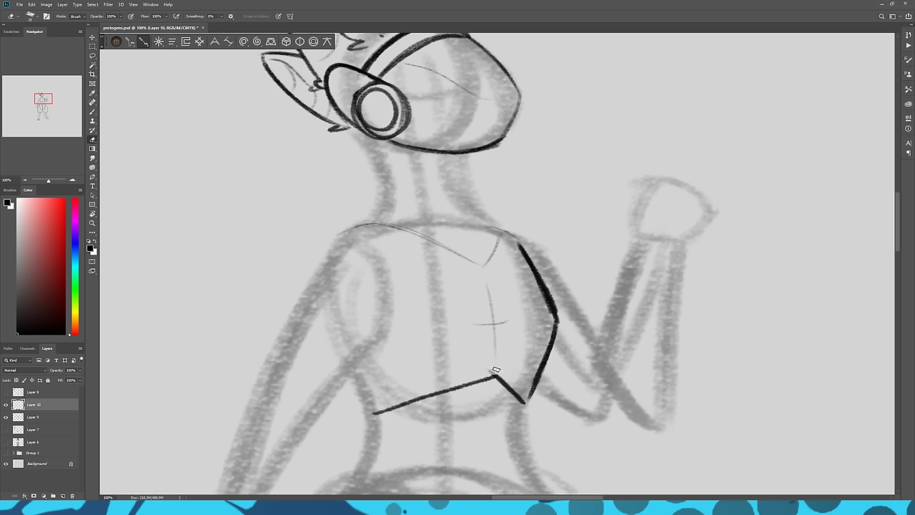
key(b)
drag(350, 375, 371, 413)
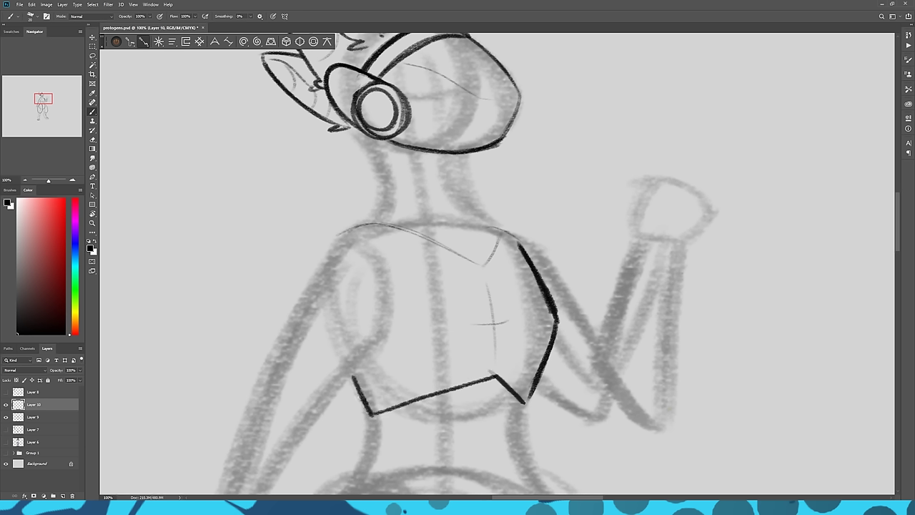
mouse_move(458, 387)
mouse_down()
mouse_move(493, 376)
mouse_move(526, 402)
mouse_up()
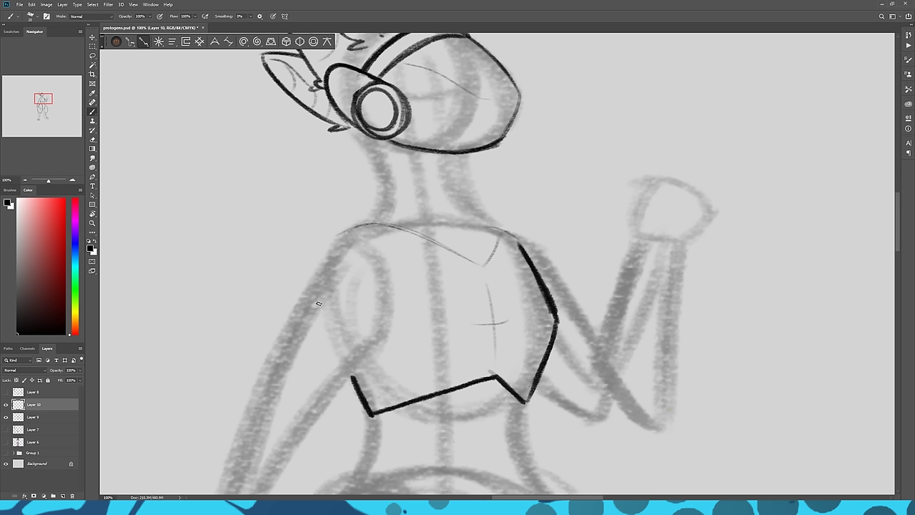
mouse_move(321, 294)
mouse_down()
mouse_move(374, 260)
mouse_move(347, 227)
mouse_move(320, 292)
mouse_move(371, 273)
mouse_move(370, 219)
mouse_move(318, 256)
mouse_move(340, 290)
mouse_move(385, 235)
mouse_move(333, 233)
mouse_move(313, 291)
mouse_move(382, 260)
mouse_move(371, 217)
mouse_move(328, 292)
mouse_move(326, 240)
mouse_move(321, 269)
mouse_move(341, 278)
mouse_move(372, 242)
mouse_move(328, 240)
mouse_up()
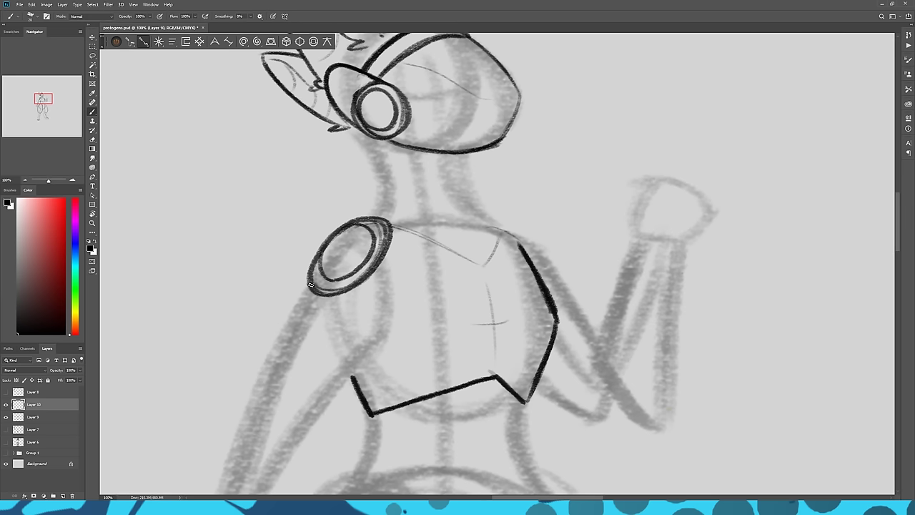
key(ctrl+z)
key(ctrl+z)
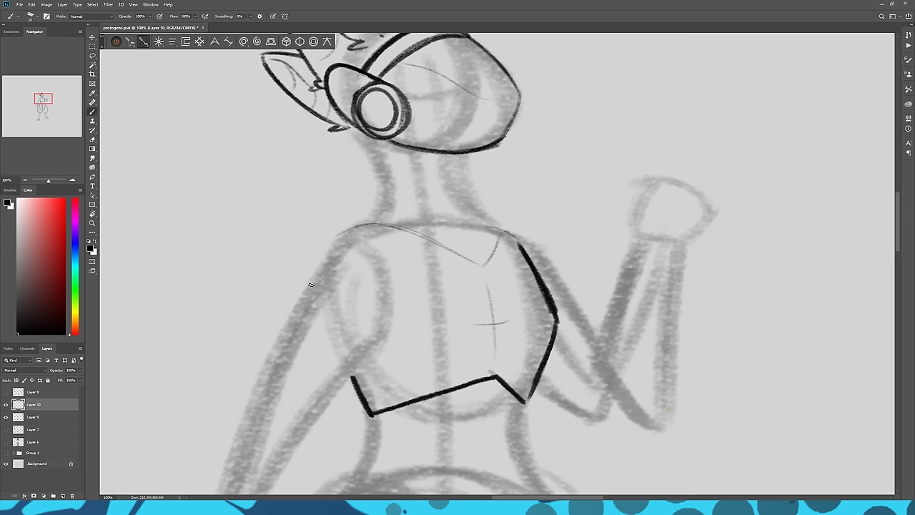
- Draw a large tilted oval shoulder disc on the lowered arm with a smaller oval inside it, and darken the inner oval
mouse_move(321, 305)
mouse_down()
mouse_move(375, 223)
mouse_move(316, 311)
mouse_move(356, 223)
mouse_move(306, 305)
mouse_move(383, 261)
mouse_move(293, 280)
mouse_move(350, 308)
mouse_move(385, 247)
mouse_up()
mouse_move(328, 240)
mouse_down()
mouse_move(302, 278)
mouse_move(344, 291)
mouse_move(364, 228)
mouse_move(307, 249)
mouse_up()
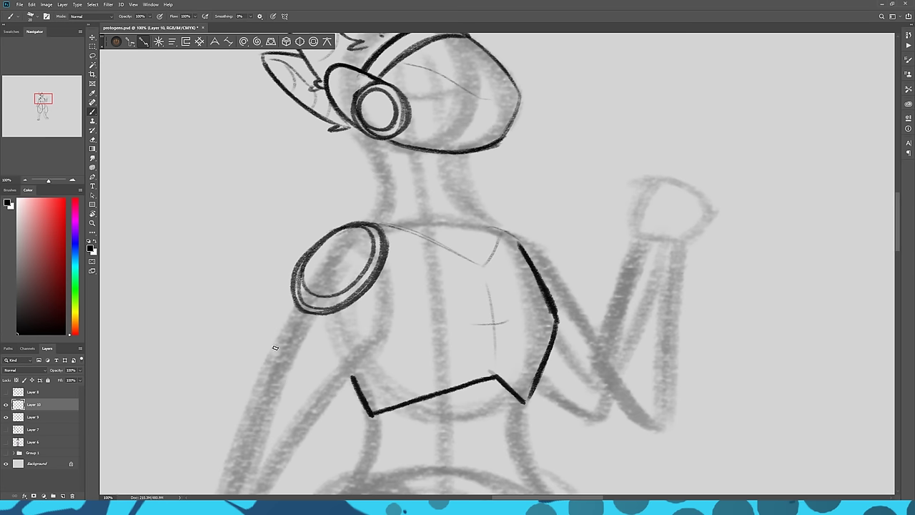
drag(309, 249, 301, 277)
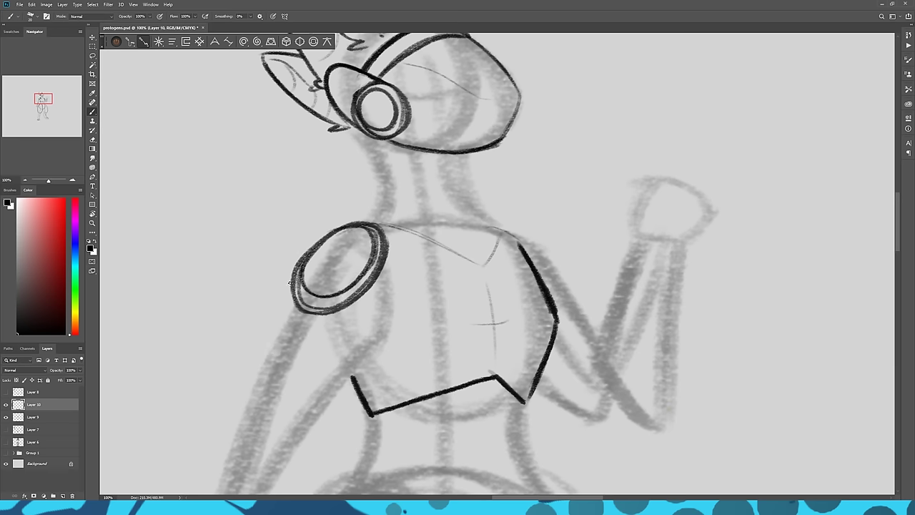
- Lightly sketch a forearm guard on the lowered arm, with a notched flared top at the elbow and sides tapering to the wrist
mouse_move(194, 401)
mouse_down()
mouse_move(307, 231)
mouse_move(355, 204)
mouse_up()
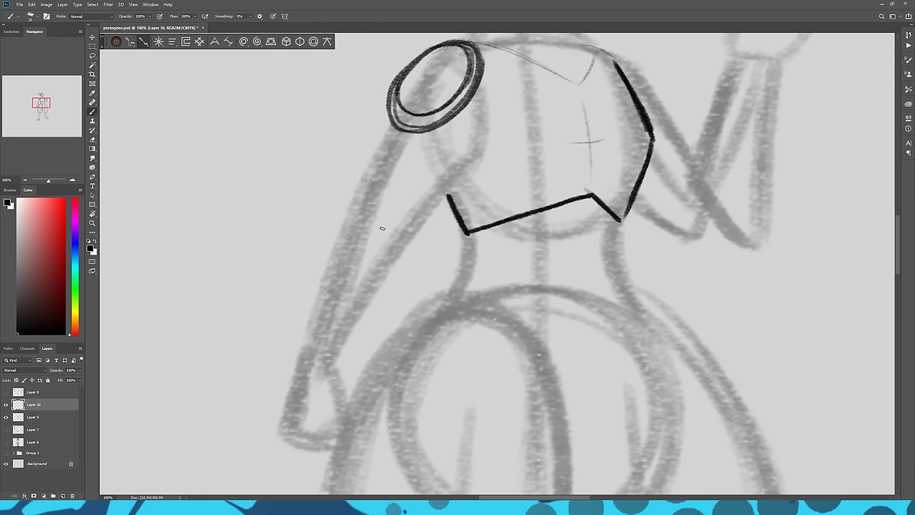
mouse_move(404, 240)
mouse_down()
mouse_move(356, 205)
mouse_move(379, 239)
mouse_move(372, 231)
mouse_move(413, 236)
mouse_up()
mouse_move(358, 191)
mouse_down()
mouse_move(321, 224)
mouse_move(320, 326)
mouse_up()
mouse_move(410, 237)
mouse_down()
mouse_move(411, 253)
mouse_move(344, 326)
mouse_up()
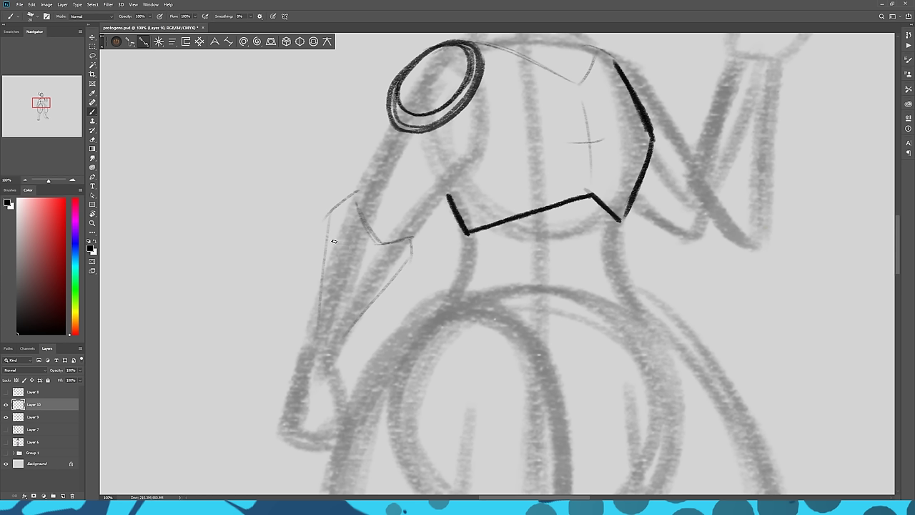
- Draw jagged fur tufts above the forearm guard's elbow end, and darken the guard's notched top and both tapering sides
mouse_move(326, 245)
mouse_down()
mouse_move(316, 212)
mouse_move(327, 226)
mouse_move(338, 168)
mouse_move(352, 198)
mouse_up()
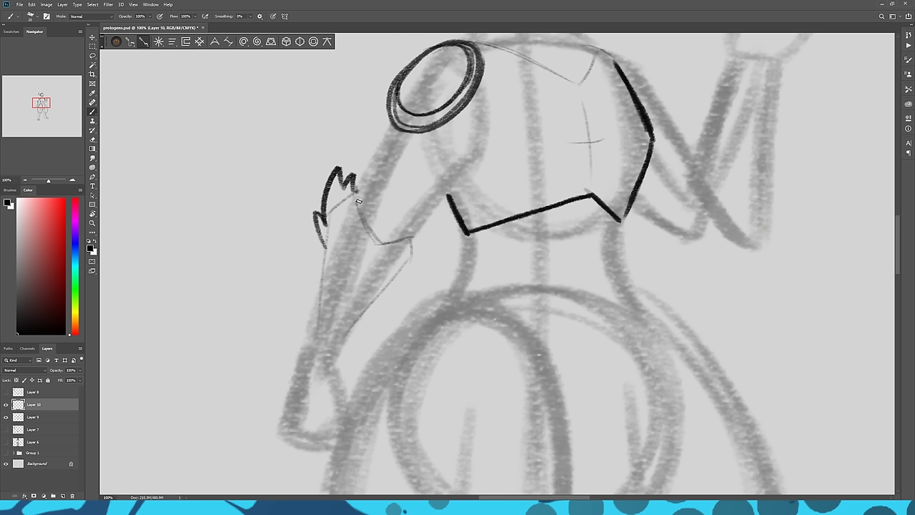
mouse_move(369, 230)
mouse_down()
mouse_move(412, 258)
mouse_move(351, 328)
mouse_up()
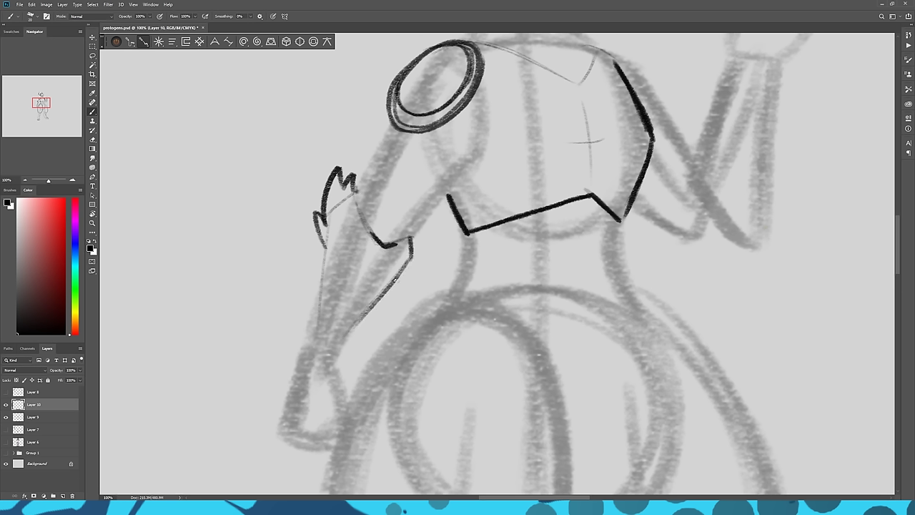
mouse_move(387, 287)
mouse_down()
mouse_move(339, 352)
mouse_move(323, 235)
mouse_move(320, 268)
mouse_move(325, 230)
mouse_move(312, 315)
mouse_up()
mouse_move(324, 265)
mouse_down()
mouse_move(311, 330)
mouse_move(325, 263)
mouse_up()
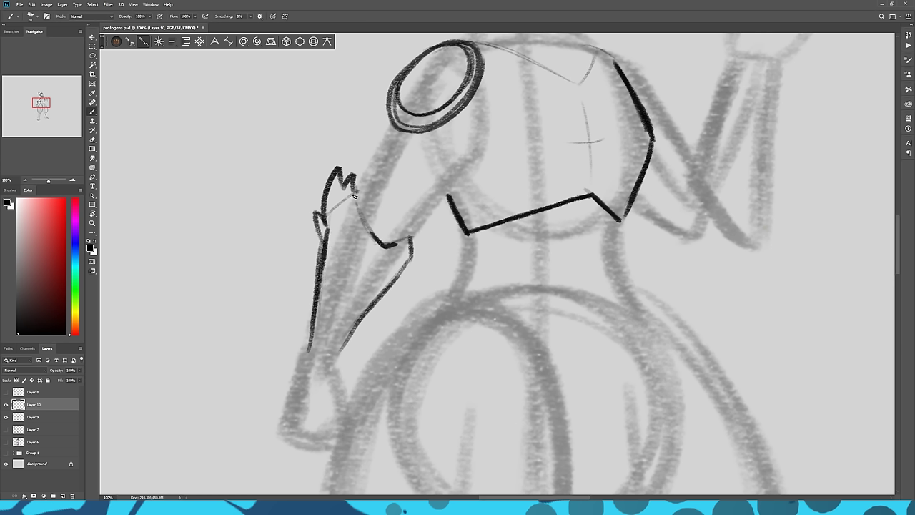
- Draw both edges of the lowered upper arm, running from below the shoulder disc down to the forearm guard
mouse_move(359, 191)
mouse_down()
mouse_move(391, 126)
mouse_move(359, 192)
mouse_up()
drag(389, 124, 364, 190)
mouse_move(411, 236)
mouse_down()
mouse_move(463, 169)
mouse_move(434, 195)
mouse_up()
drag(465, 169, 417, 223)
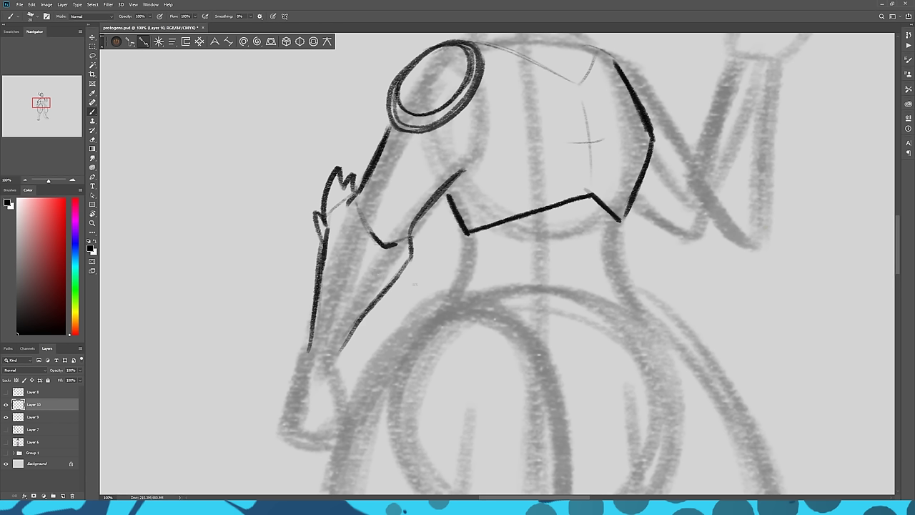
- Darken the chest plate's short side edge and draw a thick curve from the shoulder disc down to the armpit
drag(463, 228, 444, 192)
mouse_move(463, 172)
mouse_down()
mouse_move(484, 84)
mouse_move(467, 176)
mouse_move(492, 111)
mouse_move(481, 81)
mouse_up()
mouse_move(478, 77)
mouse_down()
mouse_move(490, 138)
mouse_move(461, 175)
mouse_up()
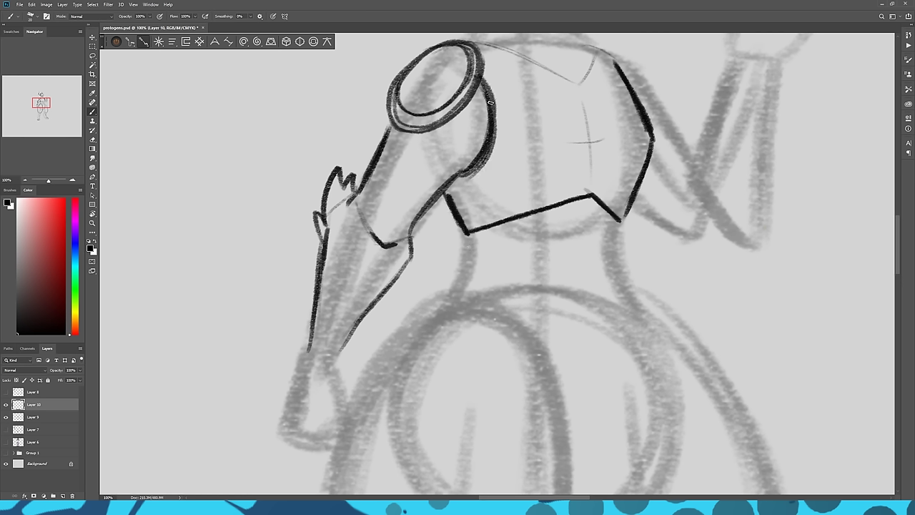
- In the empty canvas beside the figure, sketch a practice hand with a boxy palm and a rounded finger block beneath
drag(436, 110, 418, 204)
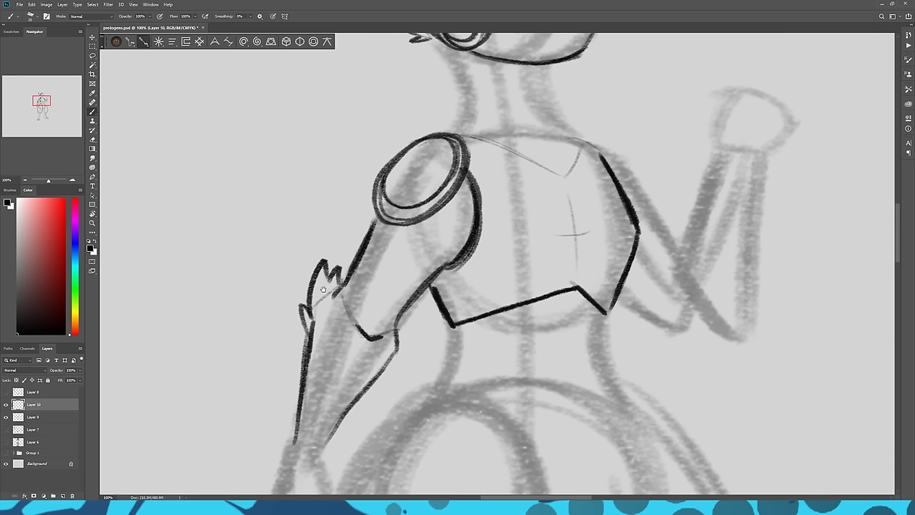
drag(258, 395, 341, 232)
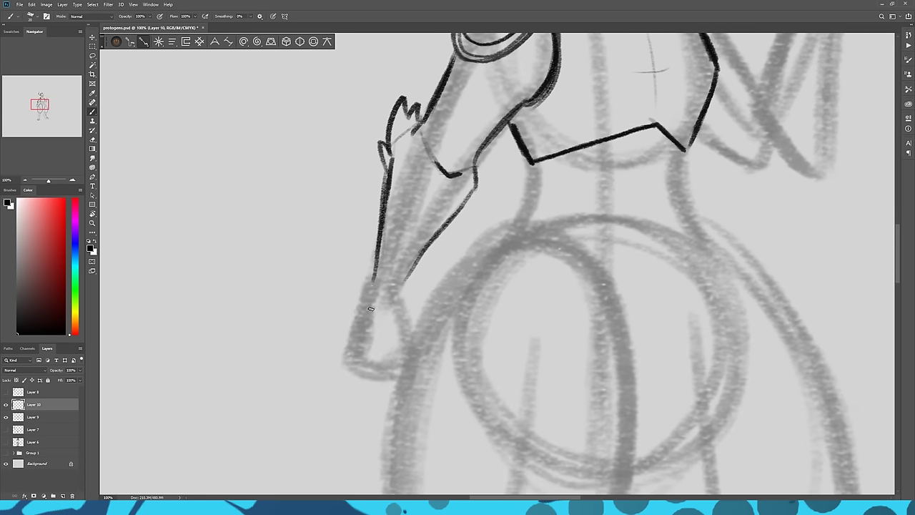
mouse_move(255, 237)
mouse_down()
mouse_move(417, 273)
mouse_move(599, 377)
mouse_move(662, 434)
mouse_up()
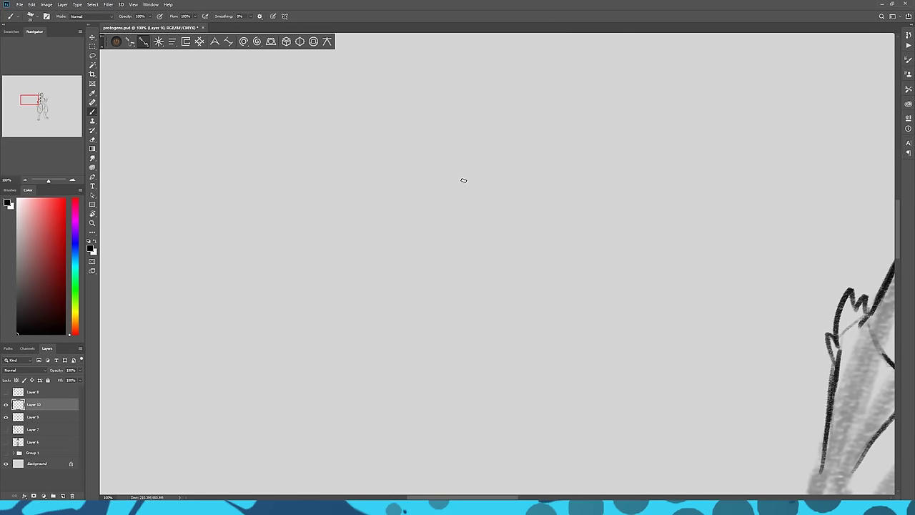
mouse_move(526, 183)
mouse_down()
mouse_move(435, 189)
mouse_move(439, 262)
mouse_up()
drag(515, 184, 528, 233)
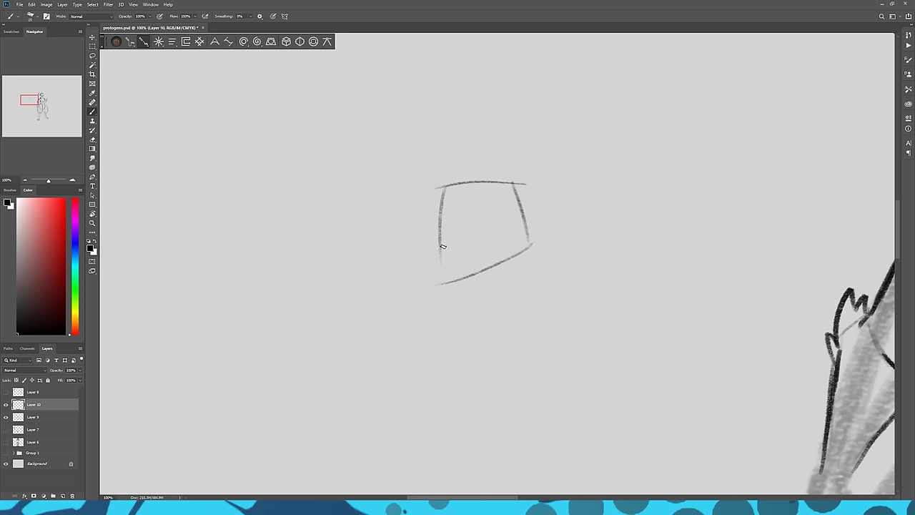
mouse_move(442, 239)
mouse_down()
mouse_move(457, 351)
mouse_move(493, 363)
mouse_move(529, 327)
mouse_up()
drag(530, 248, 531, 275)
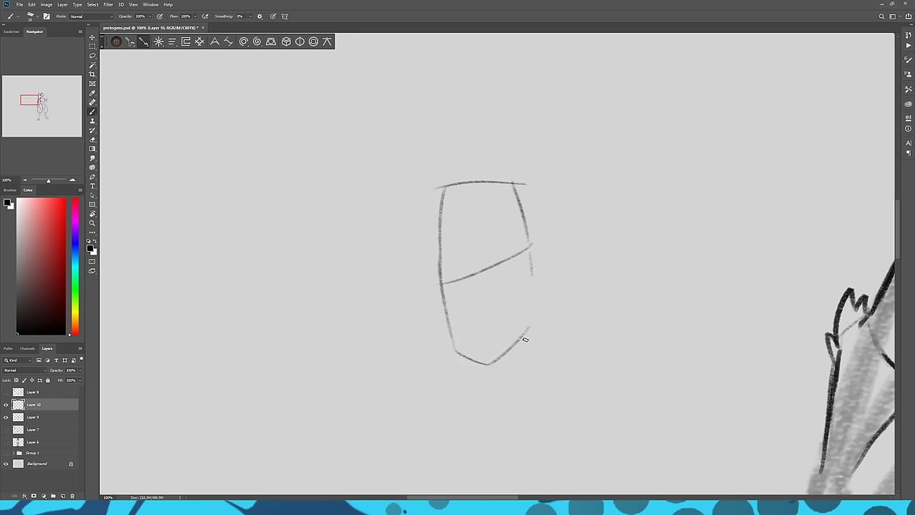
drag(529, 329, 532, 277)
- Add a thumb to the practice hand, with a triangular base on the palm's side and a short tapered tip
drag(441, 185, 424, 212)
drag(413, 232, 438, 263)
mouse_move(407, 228)
mouse_down()
mouse_move(384, 280)
mouse_move(429, 255)
mouse_move(398, 294)
mouse_up()
drag(426, 259, 401, 292)
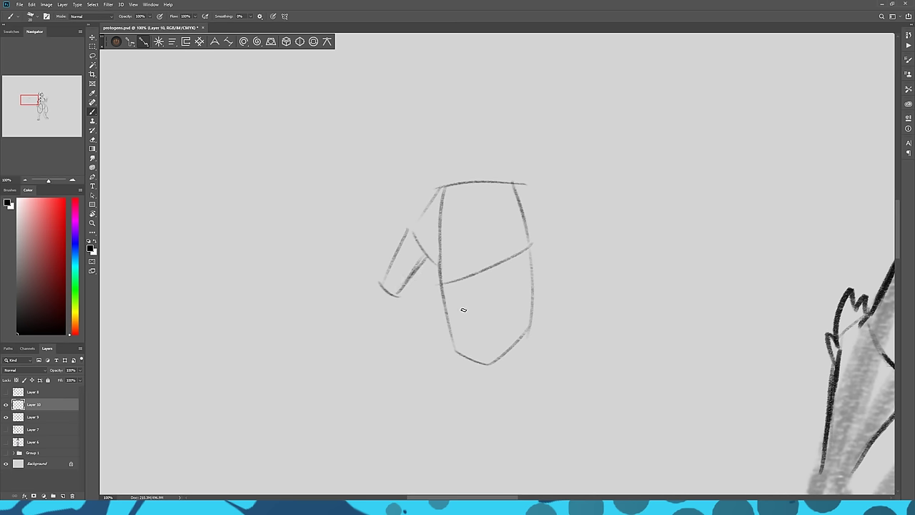
- Divide the practice hand's finger block into four fingers with three vertical lines, and darken the gaps between them
drag(460, 286, 466, 354)
drag(488, 278, 490, 349)
drag(515, 259, 512, 333)
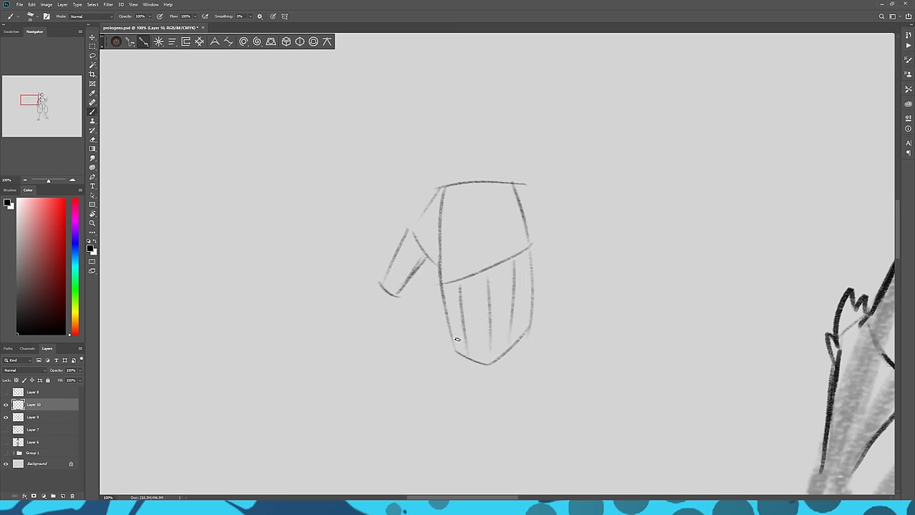
drag(462, 280, 469, 356)
mouse_move(465, 302)
mouse_down()
mouse_move(474, 359)
mouse_move(486, 263)
mouse_move(493, 364)
mouse_up()
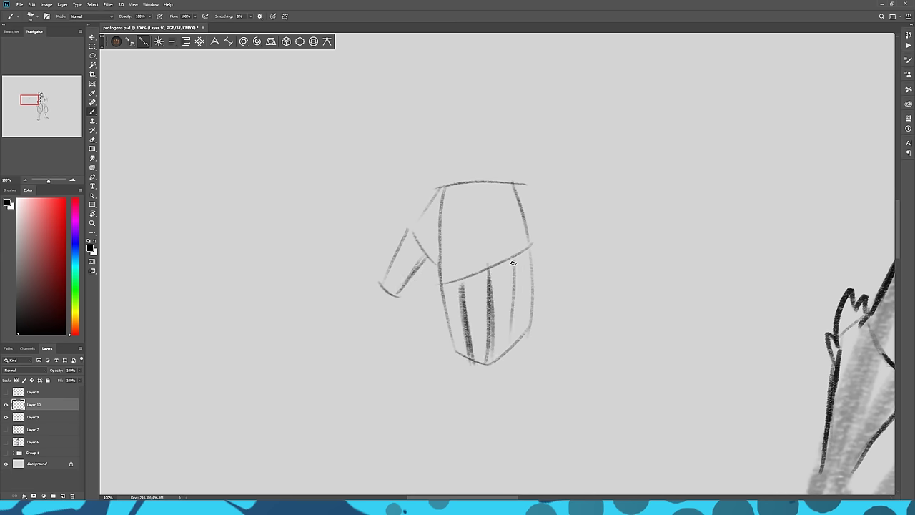
drag(512, 263, 503, 362)
mouse_move(528, 246)
mouse_down()
mouse_move(516, 348)
mouse_move(508, 339)
mouse_up()
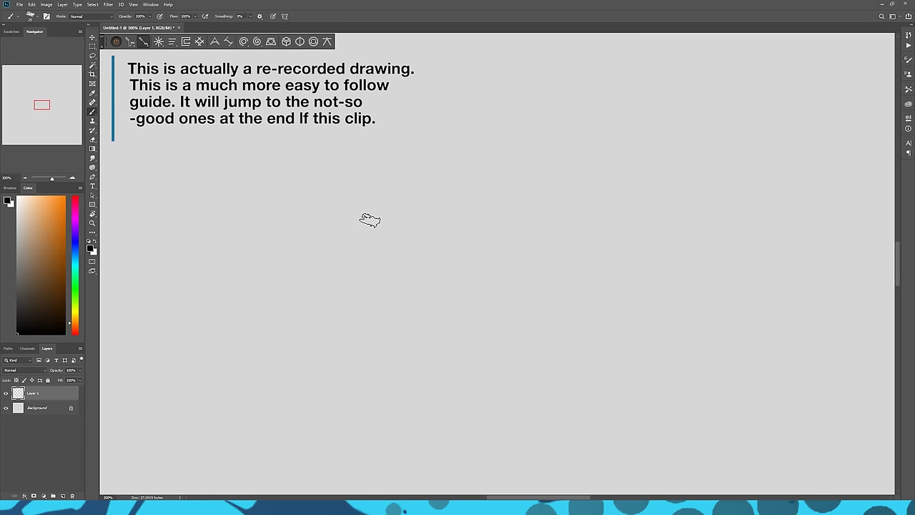
- In the blank Untitled-1 document, sketch a rounded palm with an arched top and an oval thumb on its side
drag(341, 206, 456, 182)
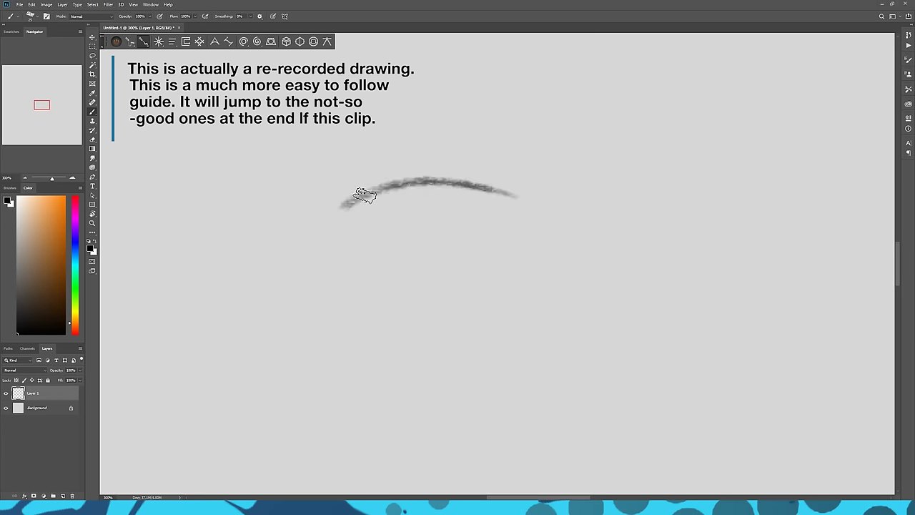
mouse_move(341, 204)
mouse_down()
mouse_move(346, 309)
mouse_move(390, 379)
mouse_move(548, 327)
mouse_move(500, 189)
mouse_move(531, 341)
mouse_move(541, 227)
mouse_up()
mouse_move(377, 360)
mouse_down()
mouse_move(379, 278)
mouse_move(376, 301)
mouse_up()
mouse_move(341, 154)
mouse_down()
mouse_move(408, 331)
mouse_move(548, 196)
mouse_move(548, 244)
mouse_up()
mouse_move(330, 174)
mouse_down()
mouse_move(303, 292)
mouse_move(296, 237)
mouse_move(303, 279)
mouse_move(285, 258)
mouse_move(347, 247)
mouse_up()
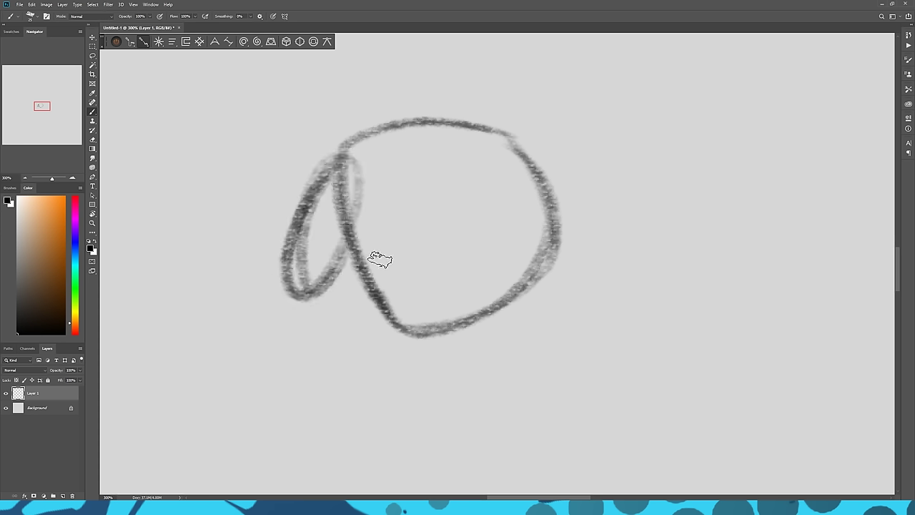
- Draw four overlapping pointed finger shapes along the palm's lower edge, fanning toward the side opposite the thumb
drag(405, 339, 441, 319)
mouse_move(463, 354)
mouse_down()
mouse_move(462, 429)
mouse_move(400, 311)
mouse_move(483, 335)
mouse_move(478, 365)
mouse_move(511, 435)
mouse_move(515, 312)
mouse_move(523, 444)
mouse_move(478, 298)
mouse_move(480, 372)
mouse_up()
mouse_move(568, 394)
mouse_down()
mouse_move(546, 392)
mouse_move(551, 266)
mouse_move(597, 330)
mouse_move(601, 279)
mouse_move(591, 325)
mouse_move(556, 261)
mouse_move(552, 412)
mouse_move(548, 293)
mouse_move(533, 397)
mouse_move(496, 384)
mouse_move(514, 433)
mouse_move(478, 293)
mouse_move(483, 369)
mouse_move(483, 361)
mouse_move(472, 451)
mouse_move(482, 347)
mouse_up()
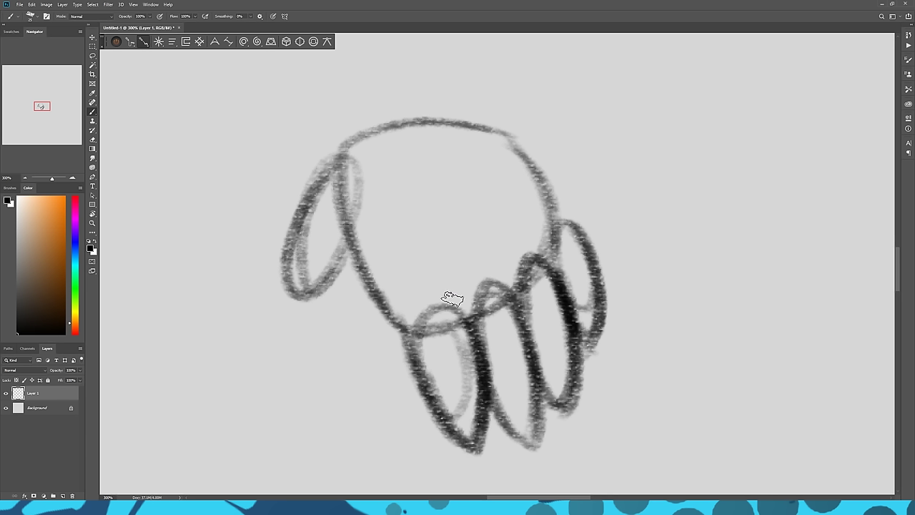
- Reshape the thumb into a dark pointed claw and add two wrist lines rising from the top of the palm
mouse_move(328, 150)
mouse_down()
mouse_move(300, 204)
mouse_move(345, 249)
mouse_move(340, 164)
mouse_move(349, 250)
mouse_up()
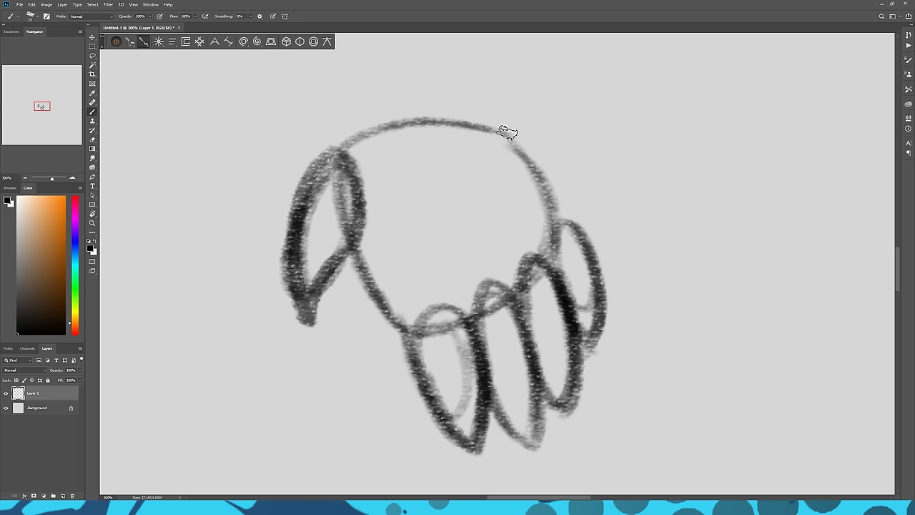
drag(507, 131, 466, 65)
mouse_move(332, 150)
mouse_down()
mouse_move(327, 76)
mouse_move(333, 124)
mouse_up()
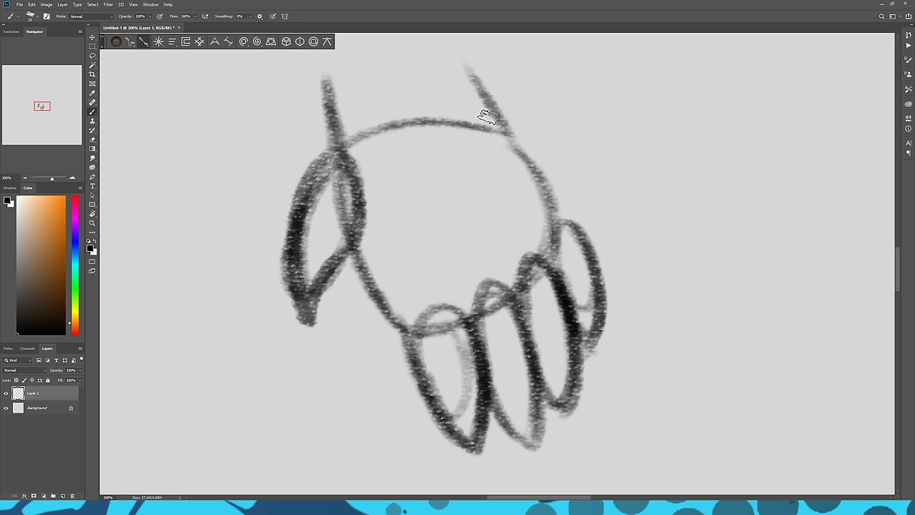
mouse_move(488, 117)
mouse_down()
mouse_move(483, 104)
mouse_move(555, 205)
mouse_up()
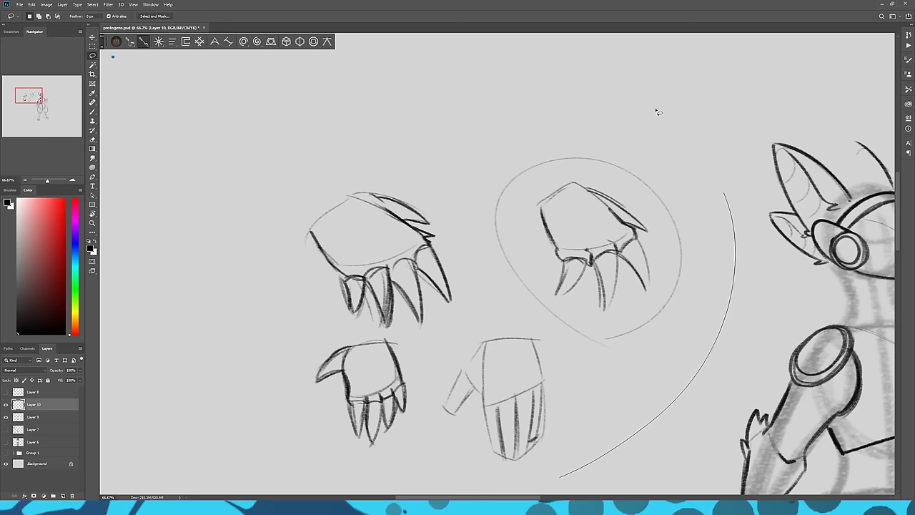
- In protogens.psd, lasso all the practice hands beside the figure, delete them and clear the selection
mouse_move(657, 112)
mouse_down()
mouse_move(255, 350)
mouse_move(562, 475)
mouse_up()
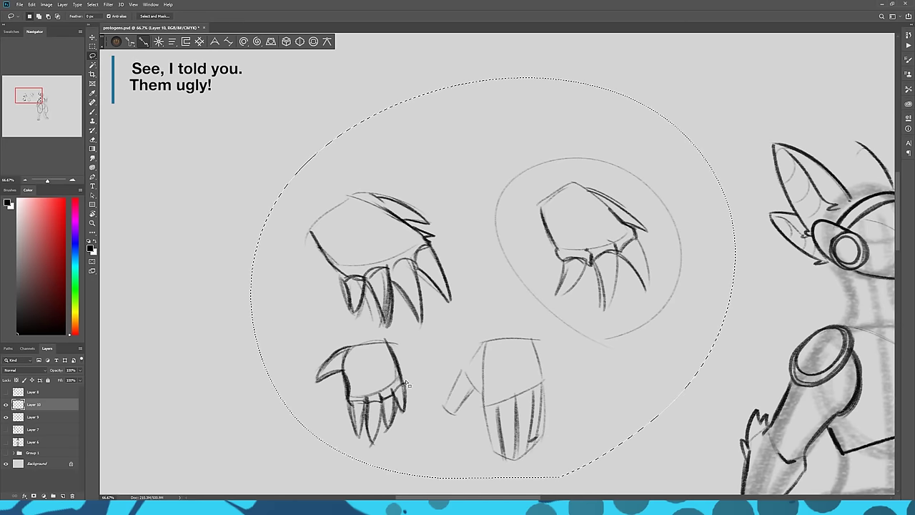
key(Delete)
key(ctrl+d)
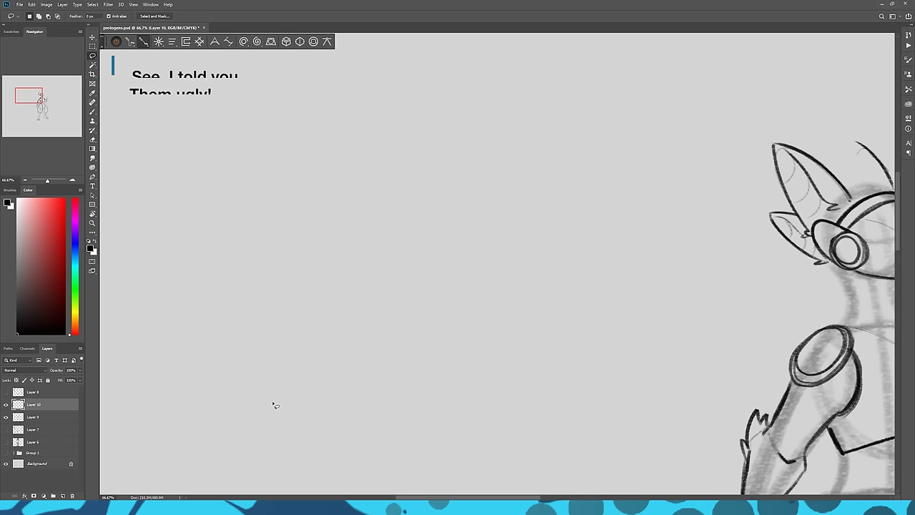
- With the Brush, draw the lowered hand's thumb as a curved pointed claw below the wrist, with a light palm line
key(b)
click(73, 179)
drag(38, 98, 45, 109)
drag(438, 236, 361, 306)
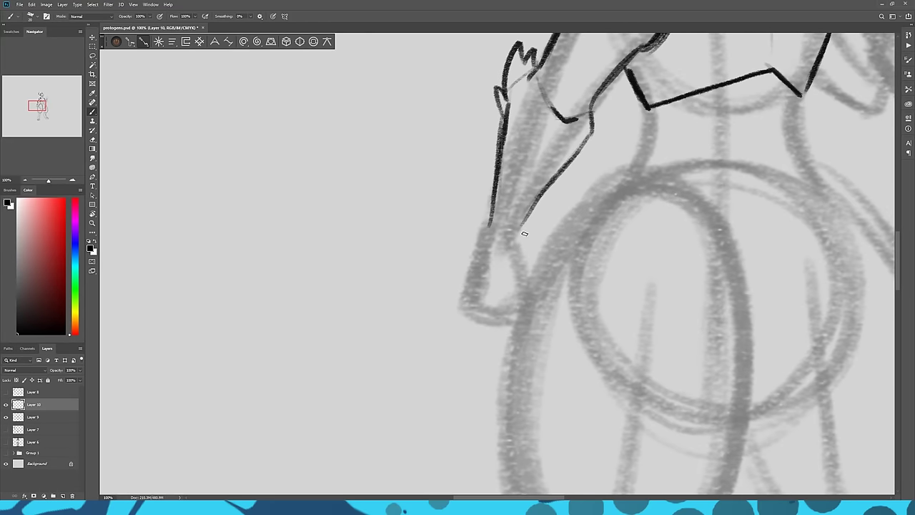
drag(517, 238, 534, 279)
mouse_move(487, 230)
mouse_down()
mouse_move(469, 287)
mouse_move(511, 306)
mouse_up()
mouse_move(518, 237)
mouse_down()
mouse_move(514, 284)
mouse_move(545, 301)
mouse_up()
mouse_move(522, 283)
mouse_down()
mouse_move(542, 304)
mouse_move(524, 243)
mouse_move(522, 281)
mouse_up()
drag(520, 249, 519, 267)
- Draw pointed finger claws at the end of the lowered hand, and its outer edge up to the forearm guard
mouse_move(500, 306)
mouse_down()
mouse_move(520, 343)
mouse_move(523, 301)
mouse_move(520, 346)
mouse_up()
drag(468, 291, 508, 343)
mouse_move(508, 342)
mouse_down()
mouse_move(500, 320)
mouse_move(507, 341)
mouse_up()
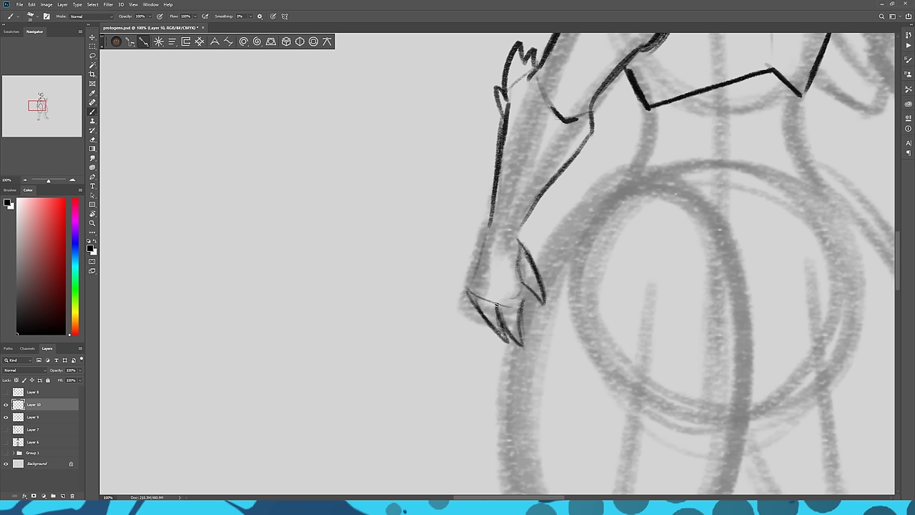
mouse_move(497, 304)
mouse_down()
mouse_move(518, 344)
mouse_move(521, 302)
mouse_move(525, 342)
mouse_move(514, 275)
mouse_move(469, 286)
mouse_move(488, 231)
mouse_up()
drag(476, 263, 492, 223)
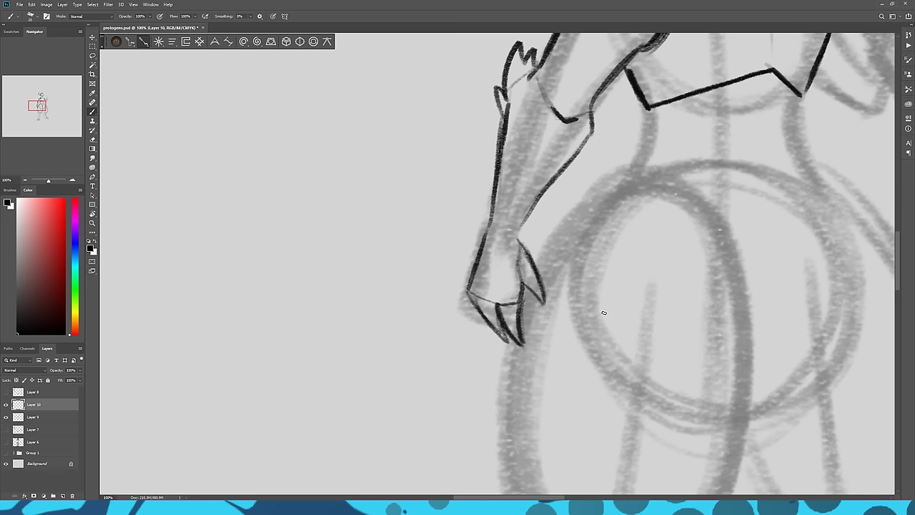
- Sketch a large upright practice oval beside the figure, with a curved vertical and a curved horizontal guideline inside
mouse_move(244, 255)
mouse_down()
mouse_move(556, 366)
mouse_move(447, 260)
mouse_up()
mouse_move(571, 364)
mouse_down()
mouse_move(373, 312)
mouse_move(577, 175)
mouse_up()
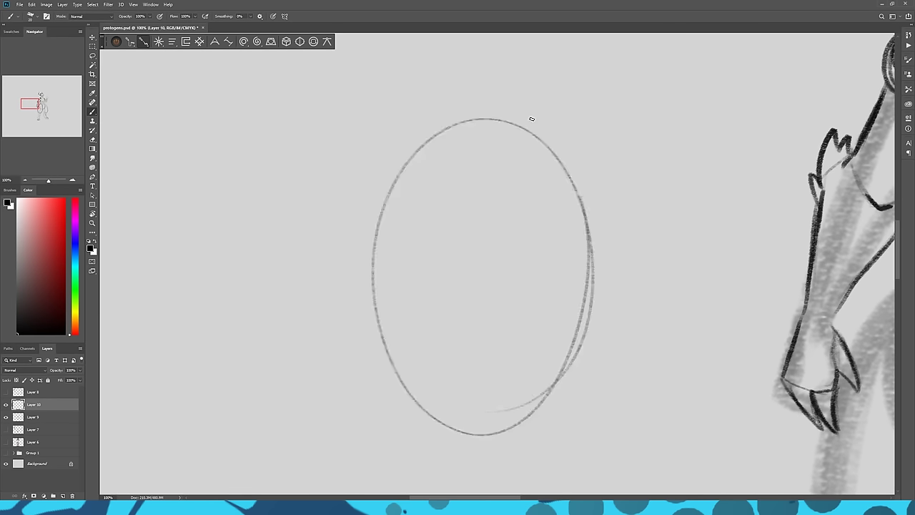
drag(519, 388, 535, 341)
drag(543, 257, 531, 172)
drag(585, 289, 477, 285)
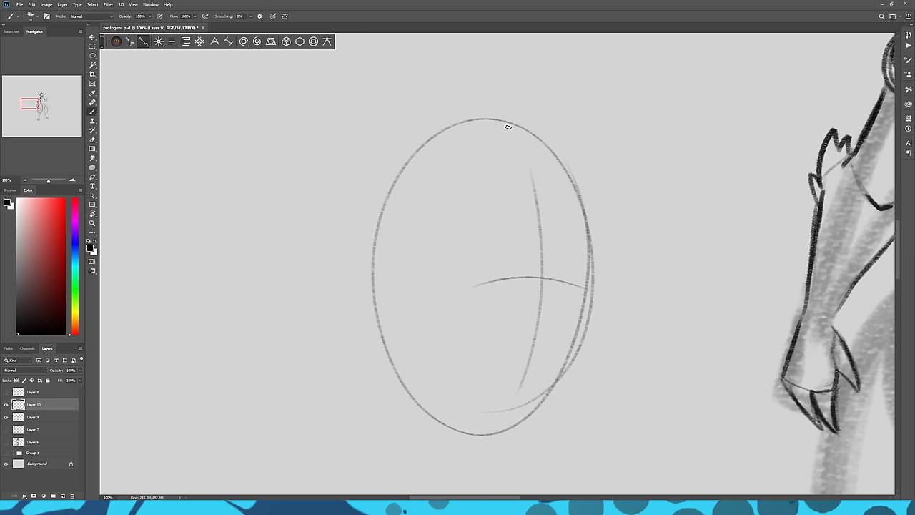
- Add a pointed peak to the practice oval's upper corner and darken the outline along its top, side and bottom
mouse_move(522, 125)
mouse_down()
mouse_move(418, 109)
mouse_move(384, 115)
mouse_up()
drag(384, 115, 402, 139)
drag(394, 189, 404, 155)
mouse_move(391, 119)
mouse_down()
mouse_move(394, 189)
mouse_move(396, 123)
mouse_move(522, 130)
mouse_move(472, 114)
mouse_move(547, 147)
mouse_move(577, 187)
mouse_up()
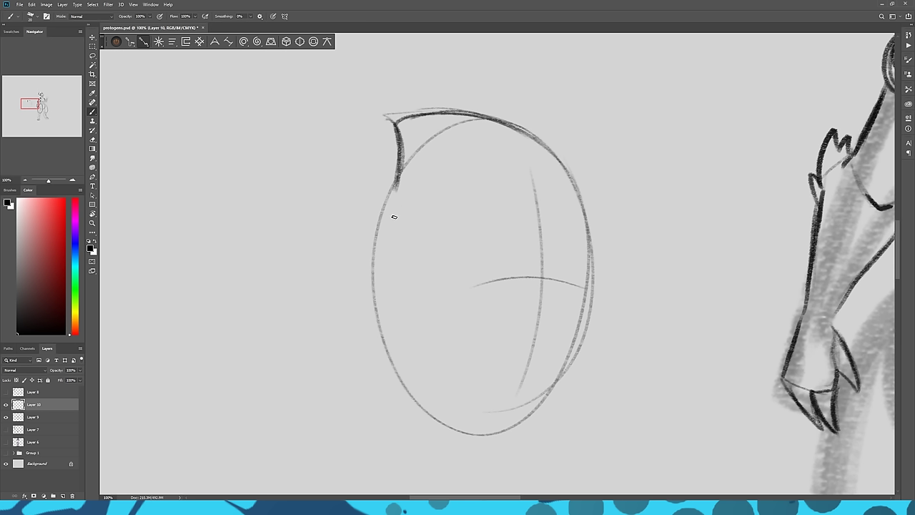
drag(397, 186, 376, 290)
mouse_move(382, 235)
mouse_down()
mouse_move(400, 380)
mouse_move(383, 336)
mouse_move(437, 419)
mouse_move(566, 361)
mouse_move(555, 382)
mouse_up()
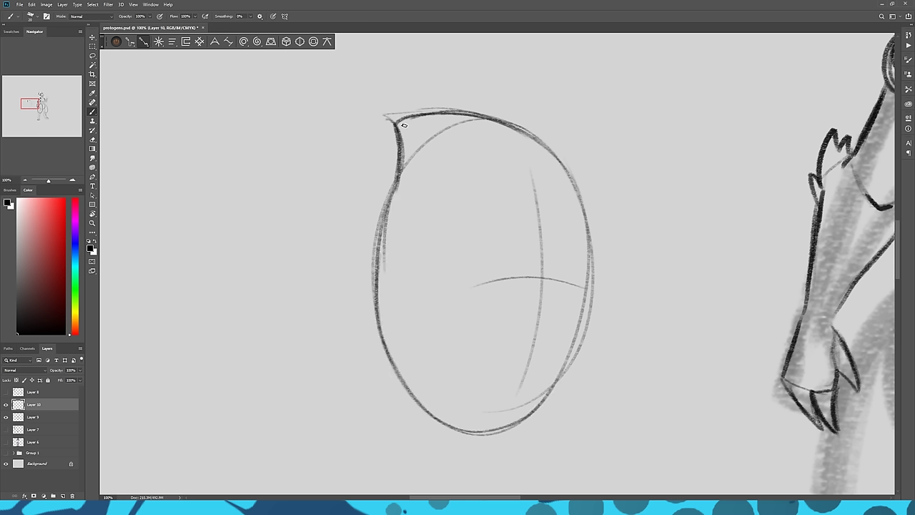
- Draw a narrow upright oval inside the practice shape, near its side below the pointed peak, and darken it
drag(429, 223, 432, 351)
mouse_move(415, 206)
mouse_down()
mouse_move(453, 235)
mouse_move(426, 359)
mouse_up()
mouse_move(449, 331)
mouse_down()
mouse_move(392, 290)
mouse_move(458, 300)
mouse_up()
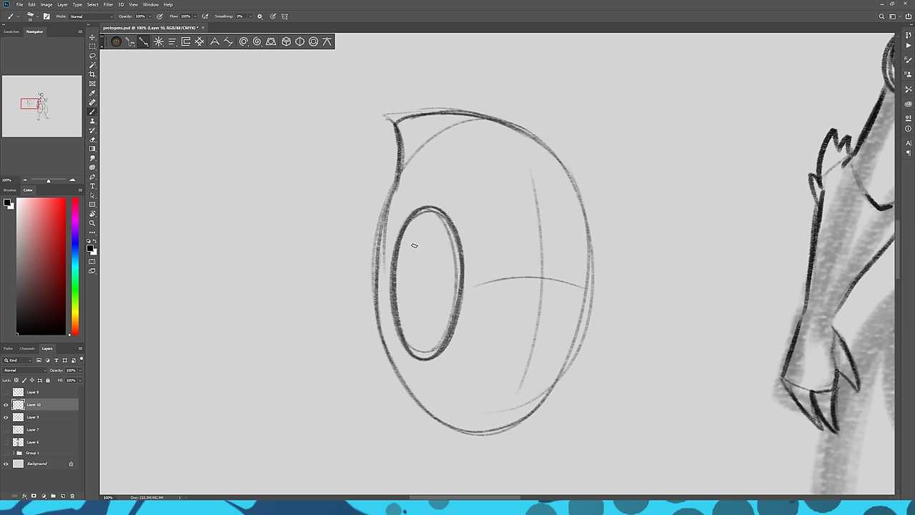
mouse_move(413, 245)
mouse_down()
mouse_move(411, 268)
mouse_move(431, 271)
mouse_move(436, 287)
mouse_up()
- Lasso the practice oval sketch beside the figure, delete it and clear the selection
key(l)
mouse_move(542, 454)
mouse_down()
mouse_move(310, 270)
mouse_move(353, 381)
mouse_up()
key(Delete)
key(ctrl+d)
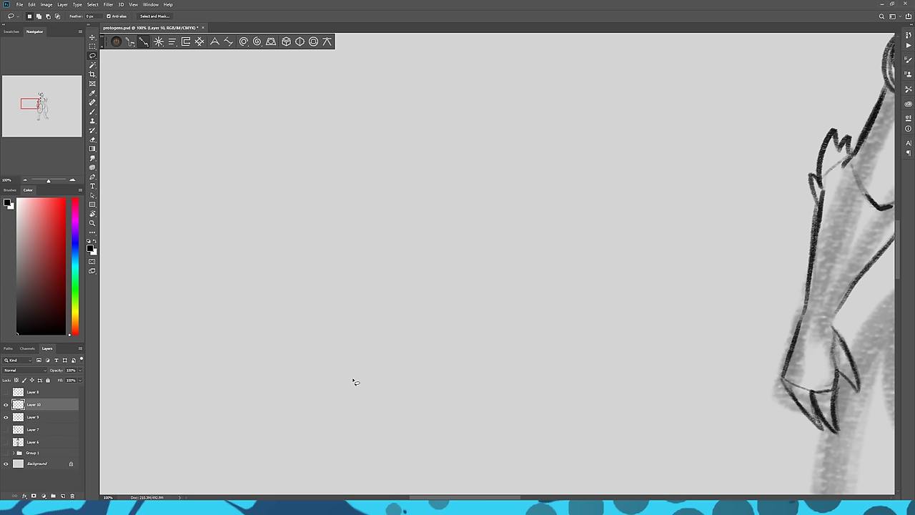
- With the Brush, draw a pointed hip peak beside the lowered arm, curving over the thigh's top and down toward the hand
mouse_move(647, 404)
mouse_down()
mouse_move(603, 365)
mouse_move(310, 306)
mouse_up()
key(b)
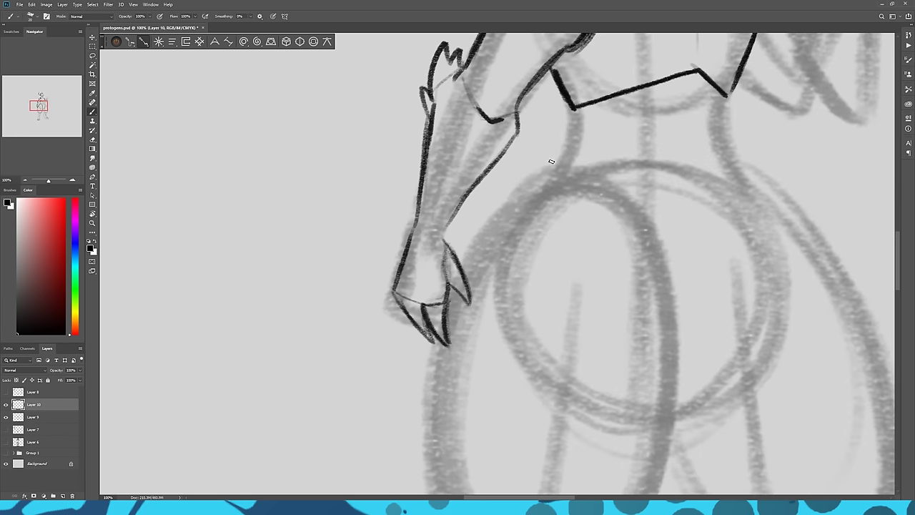
mouse_move(559, 171)
mouse_down()
mouse_move(521, 168)
mouse_move(494, 213)
mouse_move(510, 175)
mouse_move(543, 170)
mouse_move(578, 182)
mouse_up()
drag(513, 172, 582, 187)
drag(394, 319, 406, 245)
drag(516, 126, 477, 185)
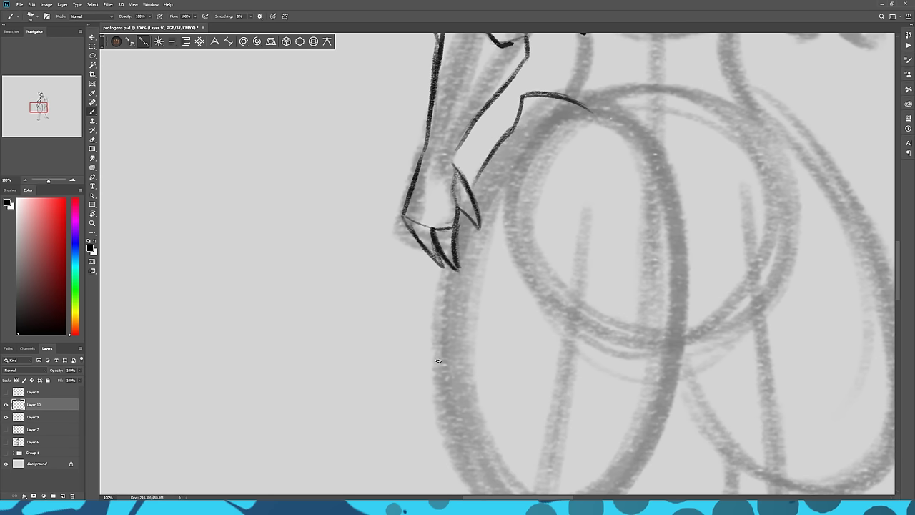
- Outline the near thigh with a thin line around its oval base, and darken the edge facing the other leg
drag(438, 361, 429, 287)
mouse_move(436, 209)
mouse_down()
mouse_move(529, 455)
mouse_move(675, 195)
mouse_up()
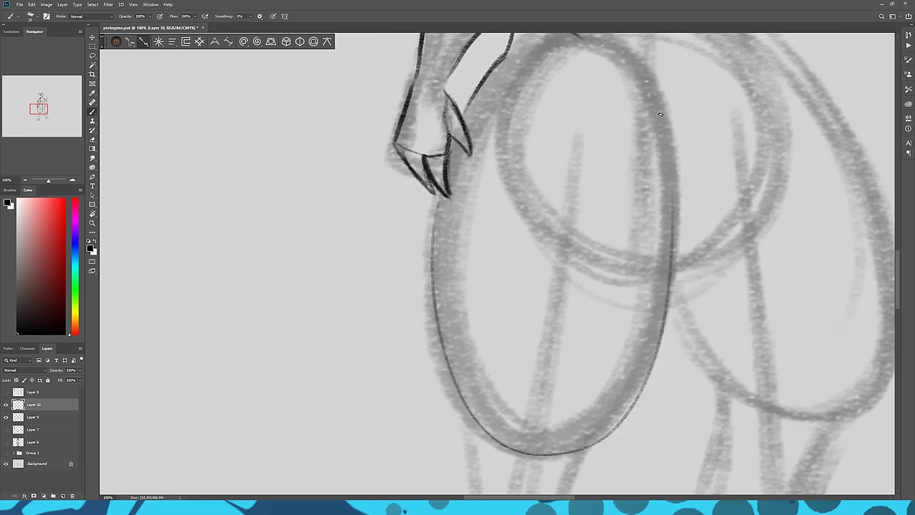
mouse_move(648, 91)
mouse_down()
mouse_move(675, 191)
mouse_move(647, 357)
mouse_up()
mouse_move(670, 183)
mouse_down()
mouse_move(642, 379)
mouse_move(583, 454)
mouse_move(647, 377)
mouse_move(679, 220)
mouse_move(651, 88)
mouse_up()
drag(599, 104, 552, 144)
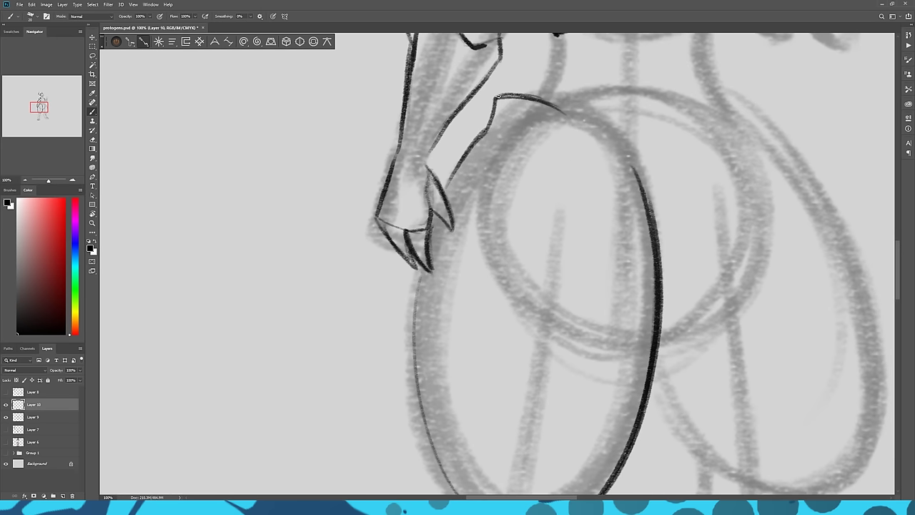
- Complete the near thigh's upper edge from the hip peak to its inner side, and draw a narrow upright oval on the outer side below the hand
mouse_move(498, 95)
mouse_down()
mouse_move(567, 111)
mouse_move(616, 169)
mouse_up()
mouse_move(563, 115)
mouse_down()
mouse_move(596, 136)
mouse_move(643, 190)
mouse_up()
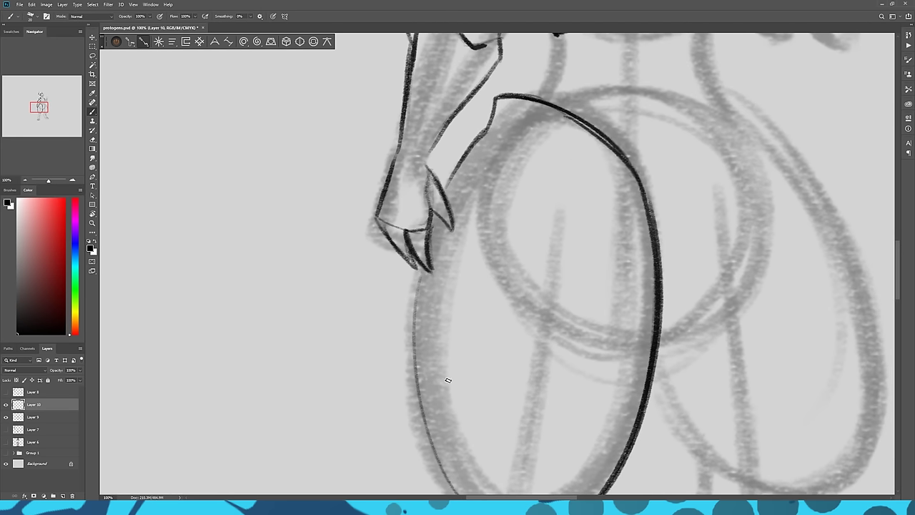
mouse_move(448, 380)
mouse_down()
mouse_move(487, 278)
mouse_move(440, 240)
mouse_move(411, 334)
mouse_move(438, 391)
mouse_move(479, 359)
mouse_move(482, 263)
mouse_move(444, 242)
mouse_move(418, 326)
mouse_move(444, 391)
mouse_move(471, 300)
mouse_move(458, 237)
mouse_move(452, 313)
mouse_move(434, 253)
mouse_move(423, 360)
mouse_move(441, 365)
mouse_move(444, 238)
mouse_move(430, 381)
mouse_move(413, 322)
mouse_move(433, 384)
mouse_move(457, 305)
mouse_move(444, 238)
mouse_move(430, 255)
mouse_up()
key(ctrl+z)
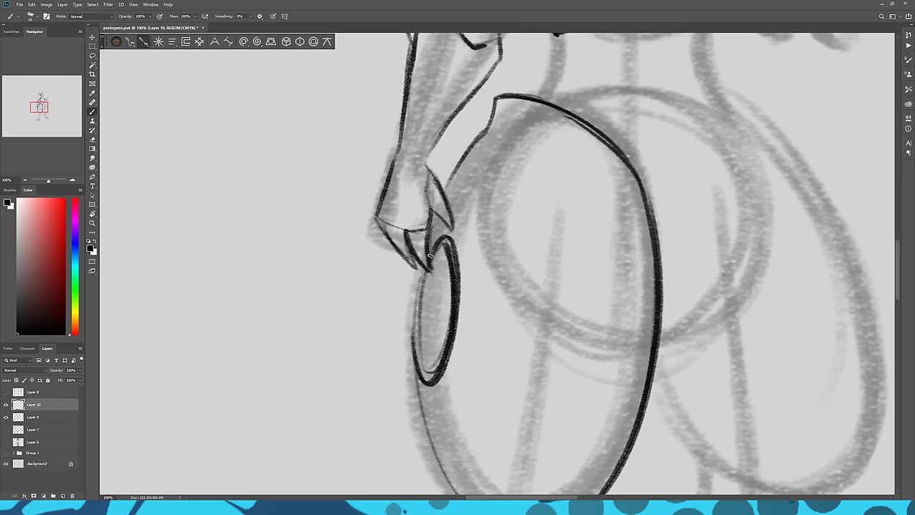
- Draw a jagged fur tuft with pointed tips over the near knee, spanning both sides of the thigh's lower end
drag(365, 399, 368, 282)
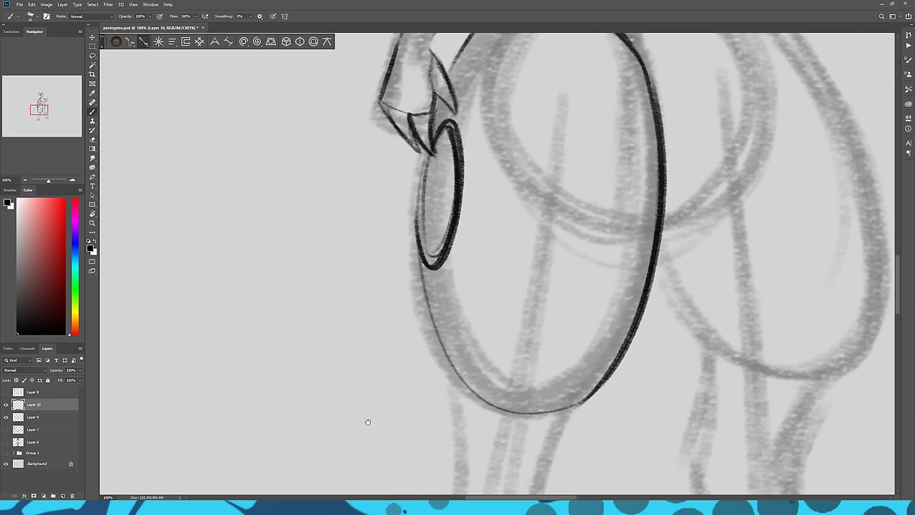
drag(368, 422, 348, 299)
drag(357, 379, 361, 319)
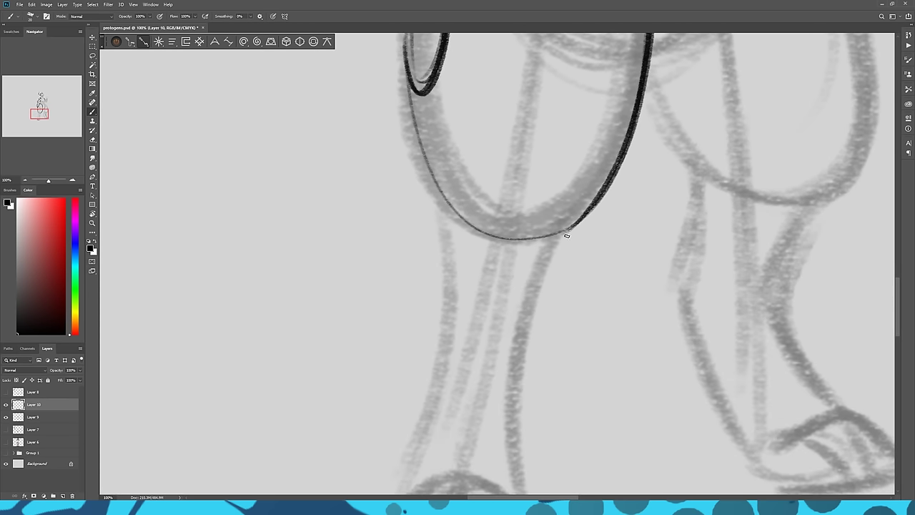
mouse_move(552, 251)
mouse_down()
mouse_move(574, 229)
mouse_move(558, 233)
mouse_move(546, 164)
mouse_move(538, 187)
mouse_up()
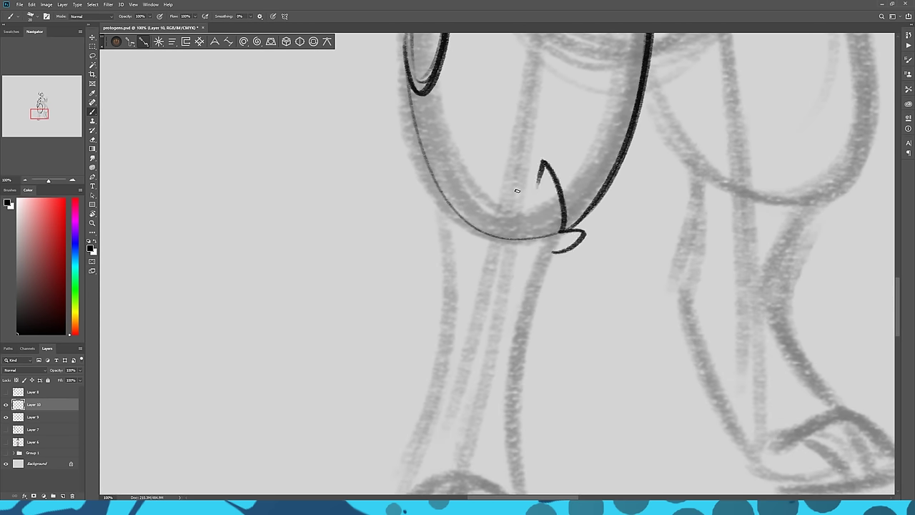
mouse_move(458, 213)
mouse_down()
mouse_move(460, 179)
mouse_move(475, 198)
mouse_move(529, 154)
mouse_move(532, 184)
mouse_move(543, 167)
mouse_move(528, 156)
mouse_up()
mouse_move(451, 244)
mouse_down()
mouse_move(434, 216)
mouse_move(442, 202)
mouse_move(449, 214)
mouse_up()
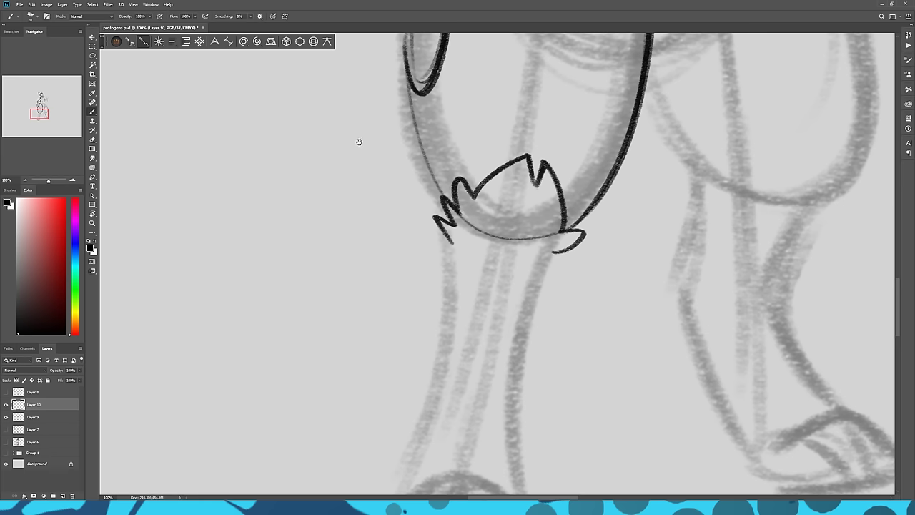
- Darken the near thigh's outer edge from the narrow oval down to the knee fur
drag(357, 141, 373, 280)
mouse_move(461, 323)
mouse_down()
mouse_move(422, 199)
mouse_move(429, 257)
mouse_move(451, 311)
mouse_up()
mouse_move(424, 209)
mouse_down()
mouse_move(413, 306)
mouse_move(421, 199)
mouse_move(410, 289)
mouse_up()
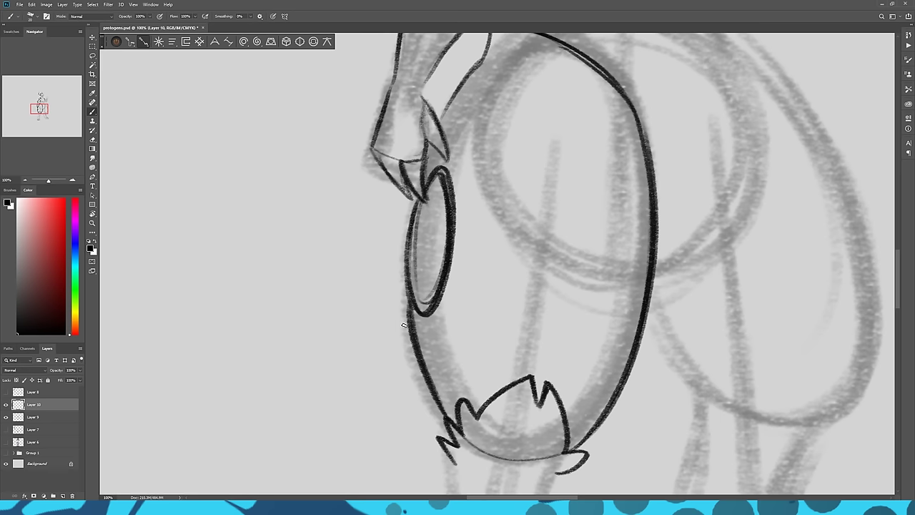
- Outline the far thigh with a thin line around its oval base and darken its outer edge
drag(616, 268, 454, 392)
scroll(457, 368, down, 5)
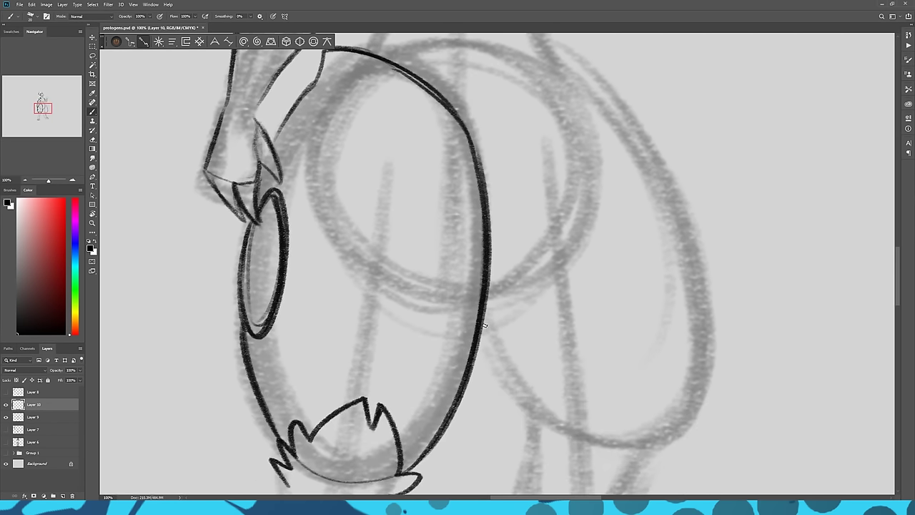
drag(484, 331, 543, 417)
mouse_move(586, 444)
mouse_down()
mouse_move(697, 241)
mouse_move(587, 65)
mouse_move(625, 112)
mouse_move(713, 373)
mouse_up()
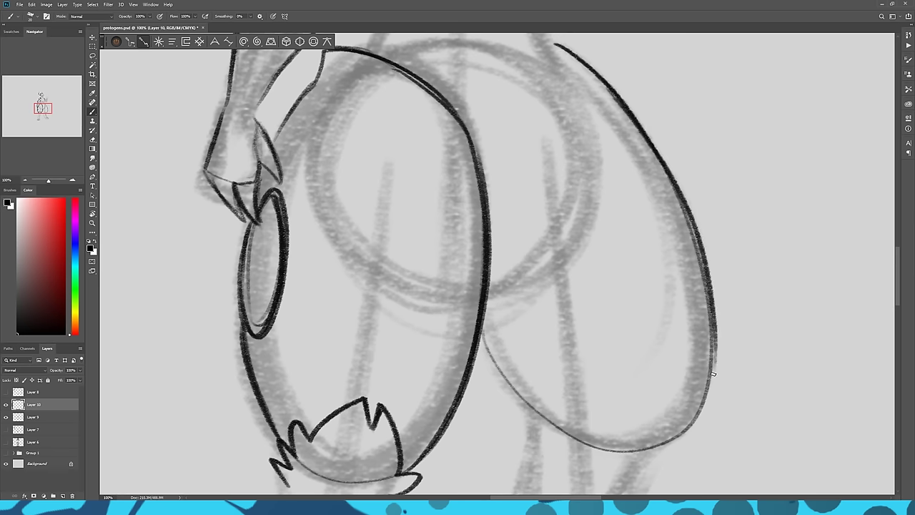
mouse_move(700, 254)
mouse_down()
mouse_move(707, 397)
mouse_move(693, 246)
mouse_up()
- Erase the upper end of the far thigh's outer line and redraw it from a lower start on the hip circle
mouse_move(340, 66)
mouse_down()
mouse_move(359, 130)
mouse_move(336, 142)
mouse_up()
key(e)
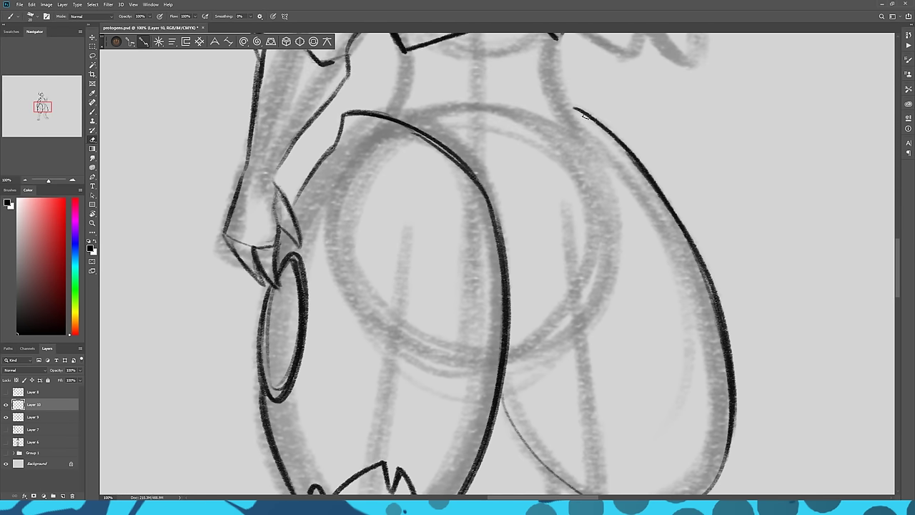
mouse_move(574, 109)
mouse_down()
mouse_move(658, 175)
mouse_move(570, 110)
mouse_up()
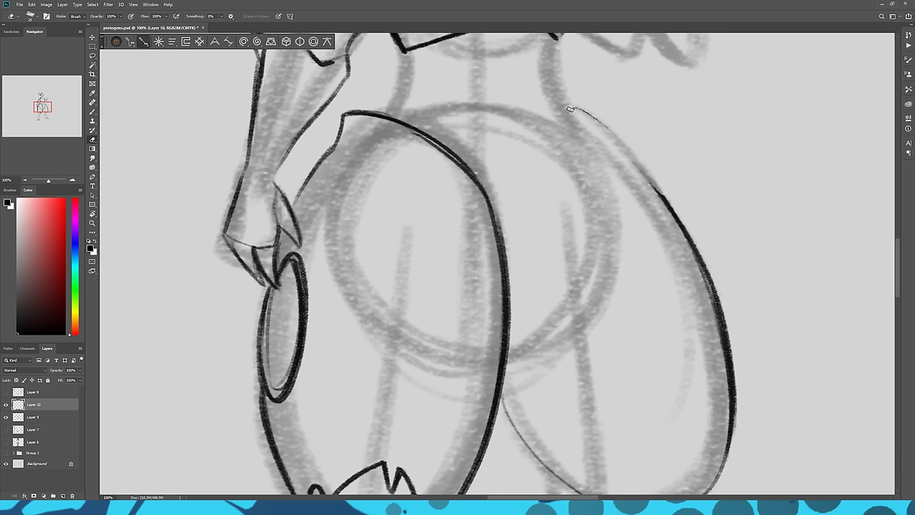
drag(640, 166, 659, 193)
key(b)
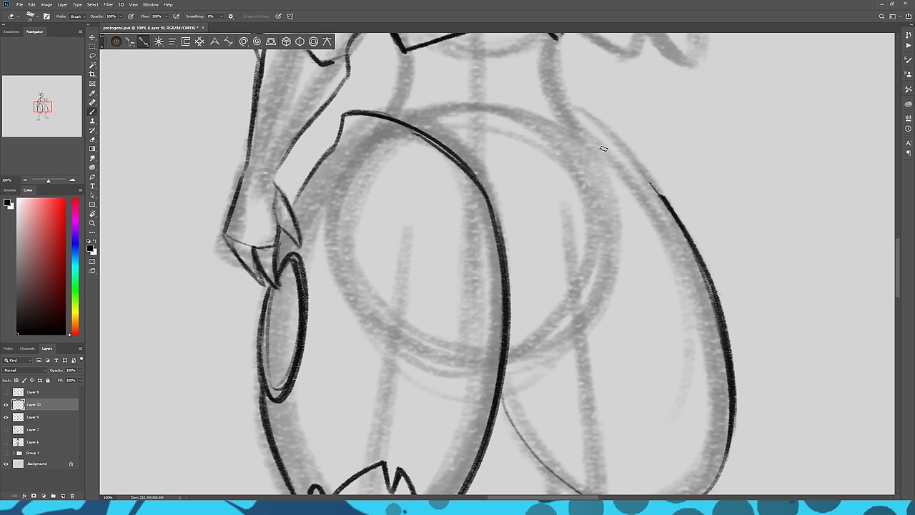
drag(582, 135, 667, 206)
mouse_move(619, 160)
mouse_down()
mouse_move(677, 217)
mouse_move(582, 135)
mouse_up()
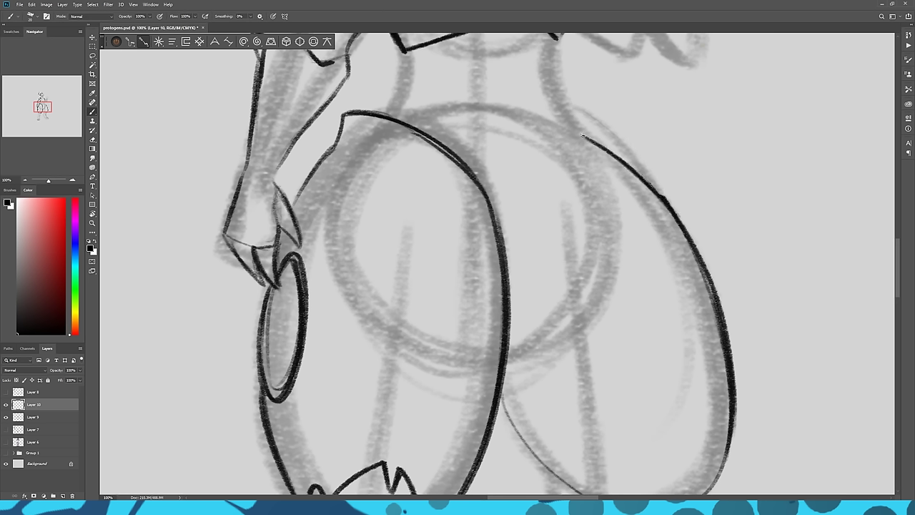
- Thin the far thigh's outer line with the Eraser and redraw it with the Brush as one smooth curve from the hip
key(e)
key(b)
scroll(384, 344, down, 5)
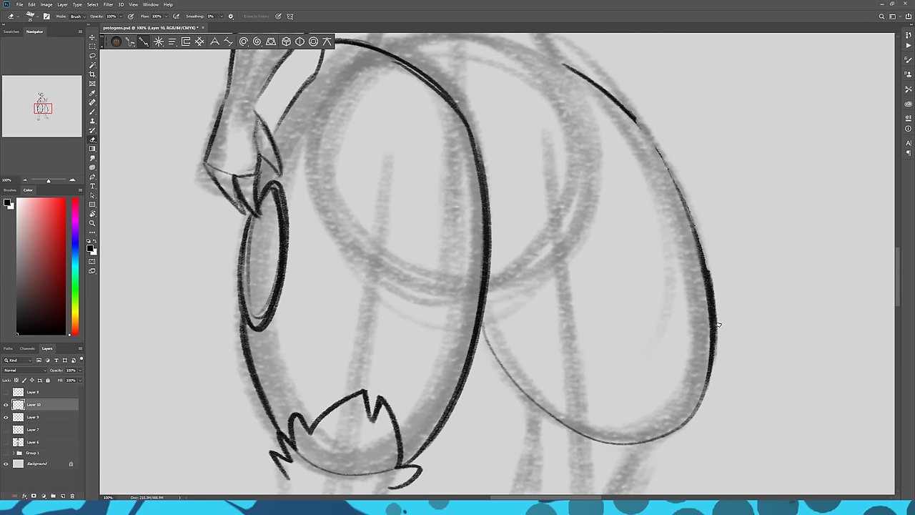
drag(629, 114, 692, 210)
key(ctrl+z)
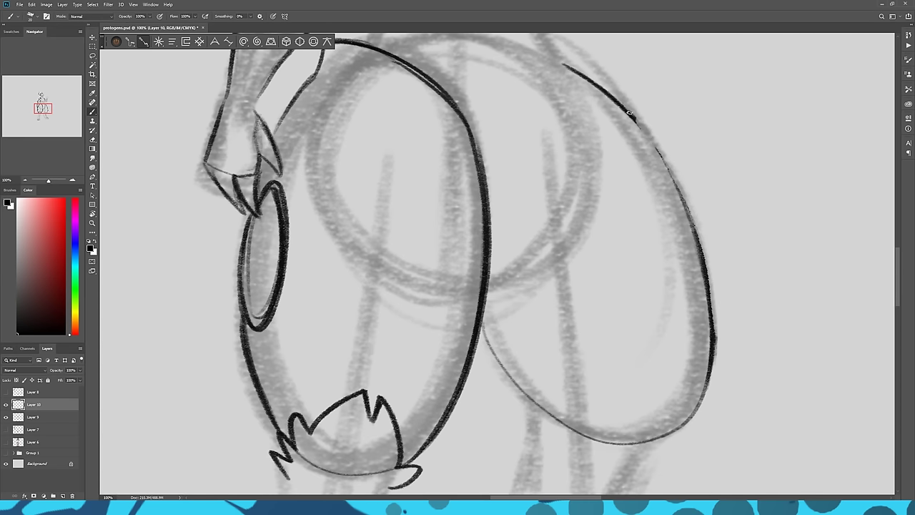
drag(629, 113, 691, 211)
key(ctrl+z)
mouse_move(626, 110)
mouse_down()
mouse_move(686, 205)
mouse_move(695, 239)
mouse_up()
- Draw a curve along the pelvis circle from the near thigh's inner edge up to the far hip, and thicken it
drag(405, 220, 403, 291)
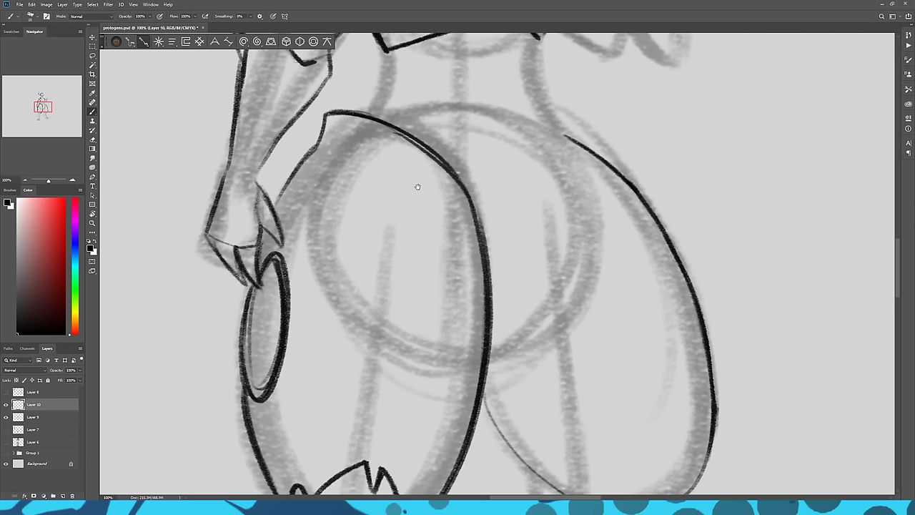
drag(416, 186, 402, 244)
mouse_move(476, 408)
mouse_down()
mouse_move(564, 347)
mouse_move(545, 177)
mouse_move(579, 260)
mouse_move(476, 402)
mouse_move(501, 402)
mouse_move(575, 276)
mouse_move(560, 200)
mouse_up()
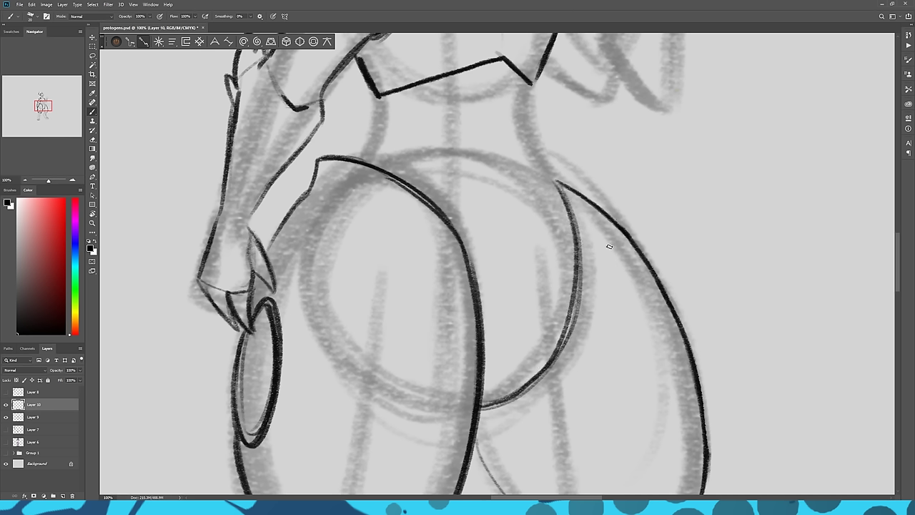
mouse_move(475, 406)
mouse_down()
mouse_move(526, 383)
mouse_move(563, 188)
mouse_up()
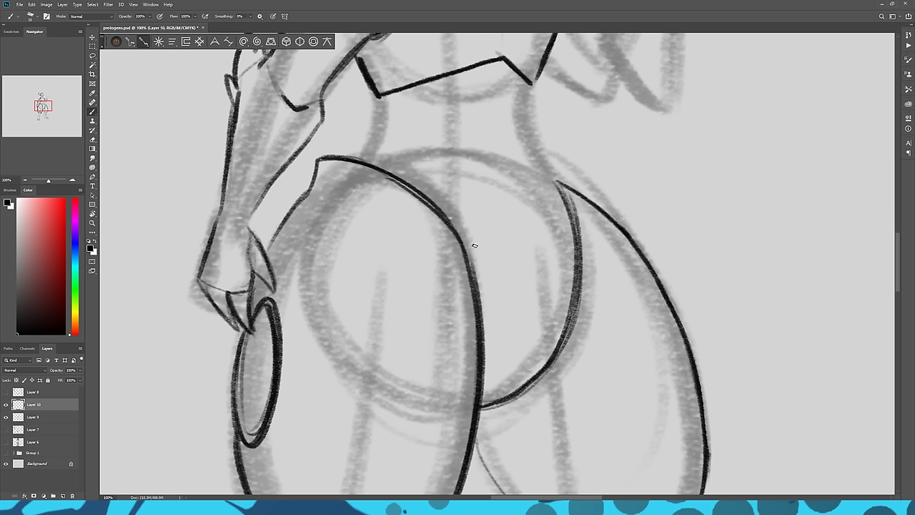
- Draw a downward-bowed line across the upper pelvis between the near thigh and the far hip curve
mouse_move(456, 237)
mouse_down()
mouse_move(500, 257)
mouse_move(570, 216)
mouse_up()
key(ctrl+z)
mouse_move(455, 236)
mouse_down()
mouse_move(549, 250)
mouse_move(569, 213)
mouse_move(466, 243)
mouse_up()
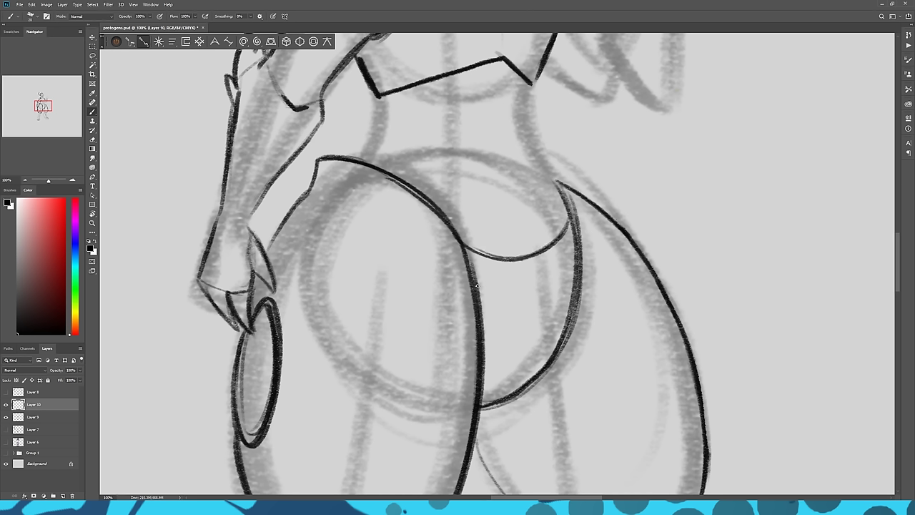
mouse_move(473, 284)
mouse_down()
mouse_move(571, 249)
mouse_move(498, 316)
mouse_up()
key(ctrl+z)
drag(485, 350, 568, 327)
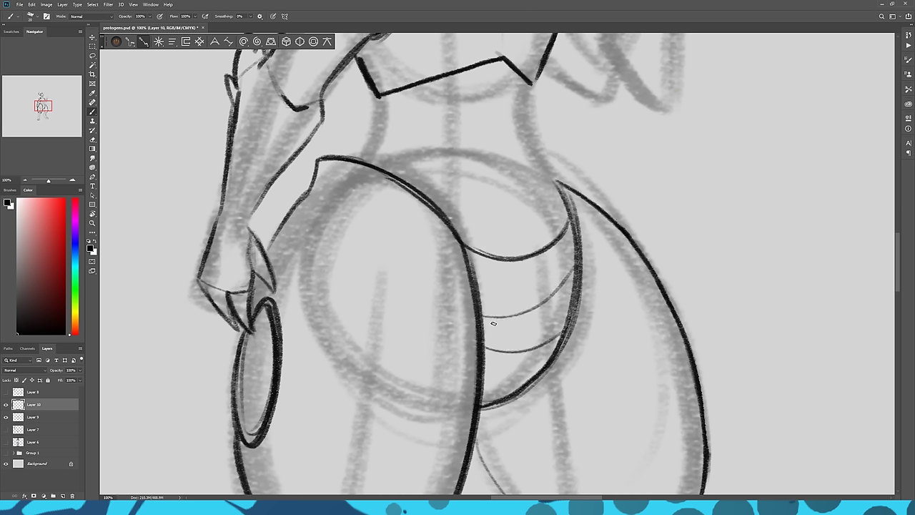
key(ctrl+z)
key(ctrl+z)
drag(479, 305, 572, 283)
key(ctrl+z)
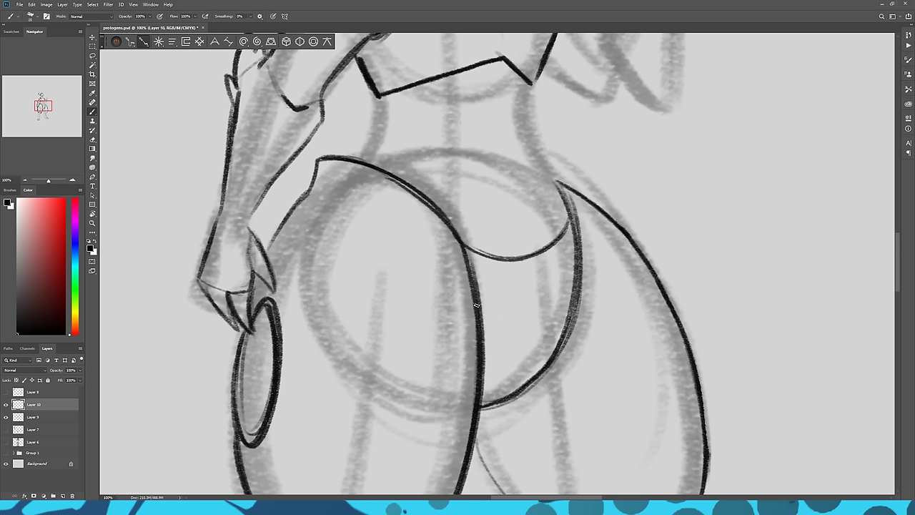
- Draw three thin curved bands across the pelvis below the upper line, and darken the near thigh's inner edge beside them
mouse_move(482, 312)
mouse_down()
mouse_move(560, 281)
mouse_move(576, 247)
mouse_up()
mouse_move(481, 345)
mouse_down()
mouse_move(532, 349)
mouse_move(575, 299)
mouse_up()
drag(483, 377, 566, 343)
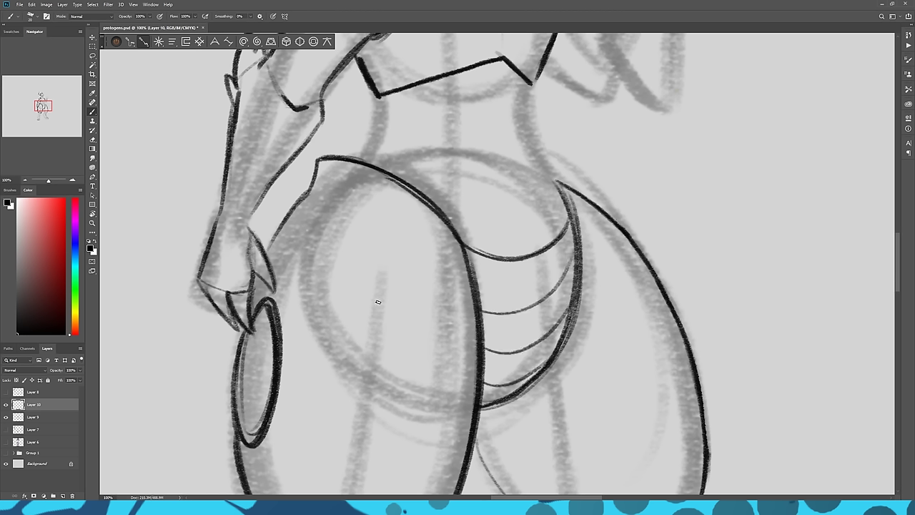
mouse_move(476, 409)
mouse_down()
mouse_move(479, 314)
mouse_move(443, 218)
mouse_up()
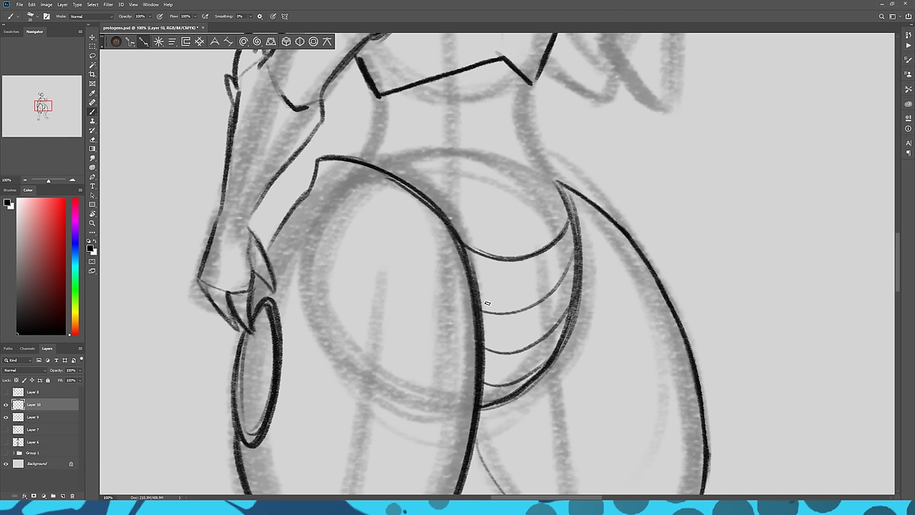
- Draw both waist lines from the chest armour to the hips, with a small fur tuft on the far side
drag(306, 203, 331, 310)
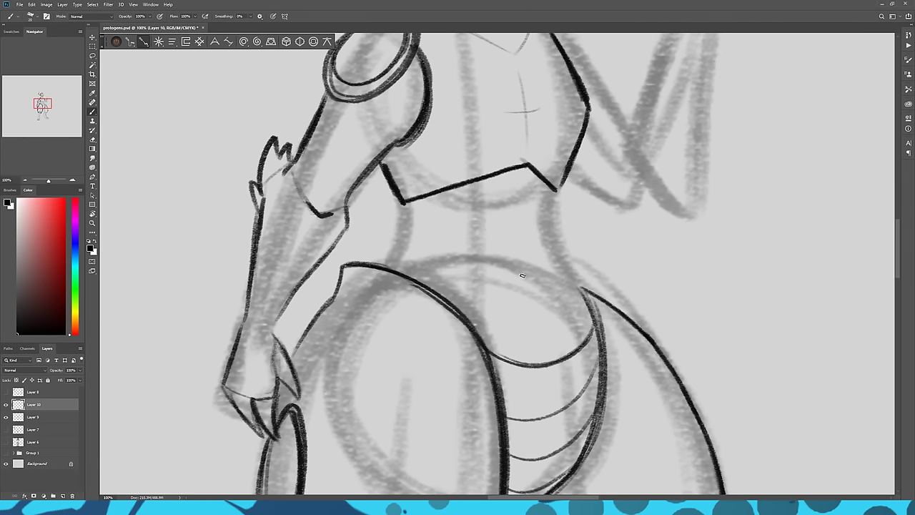
mouse_move(405, 203)
mouse_down()
mouse_move(405, 233)
mouse_move(385, 265)
mouse_up()
mouse_move(549, 185)
mouse_down()
mouse_move(560, 219)
mouse_move(548, 226)
mouse_move(580, 294)
mouse_move(571, 276)
mouse_up()
mouse_move(402, 203)
mouse_down()
mouse_move(407, 223)
mouse_move(384, 263)
mouse_up()
- Thicken the hip line behind the lowered hand, trim it beside the thumb claw with the Eraser, and extend it between the claws
mouse_move(302, 312)
mouse_down()
mouse_move(373, 168)
mouse_move(375, 219)
mouse_up()
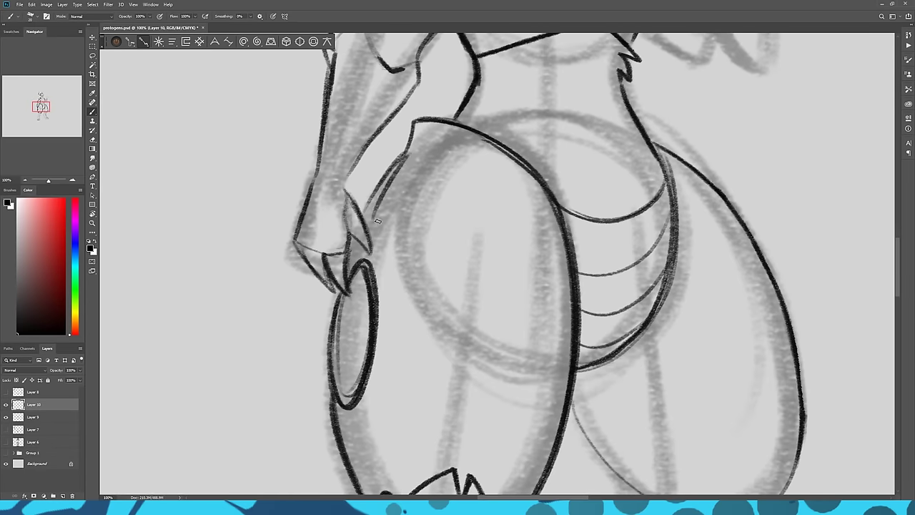
mouse_move(407, 154)
mouse_down()
mouse_move(366, 223)
mouse_move(412, 146)
mouse_move(414, 122)
mouse_move(439, 119)
mouse_up()
key(e)
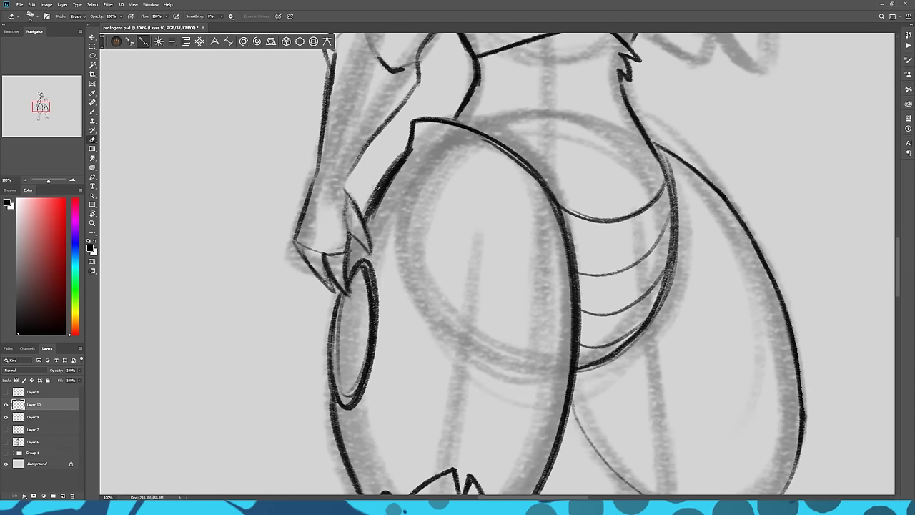
mouse_move(367, 207)
mouse_down()
mouse_move(406, 152)
mouse_move(374, 190)
mouse_up()
key(b)
mouse_move(409, 150)
mouse_down()
mouse_move(411, 140)
mouse_move(350, 270)
mouse_move(355, 258)
mouse_up()
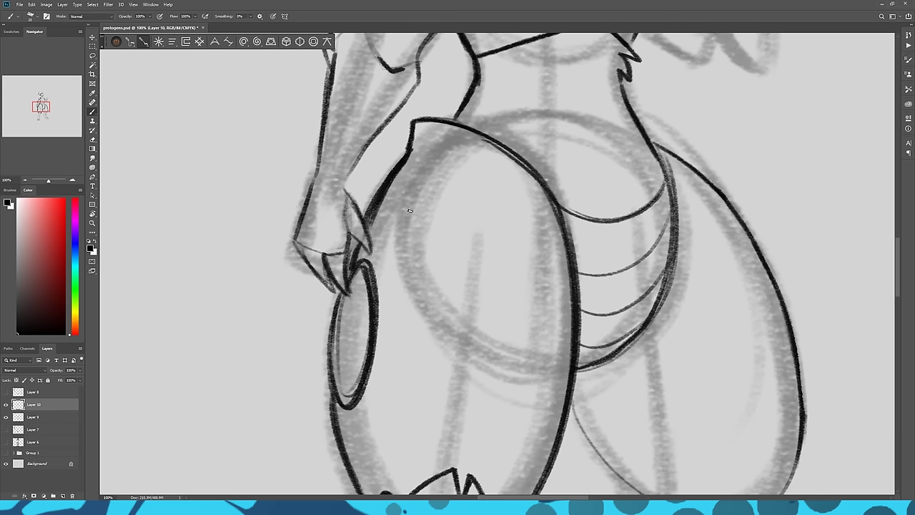
- Draw four pointed claws spread around the raised hand's palm sketch
drag(414, 207, 346, 420)
drag(368, 244, 374, 352)
scroll(372, 350, up, 5)
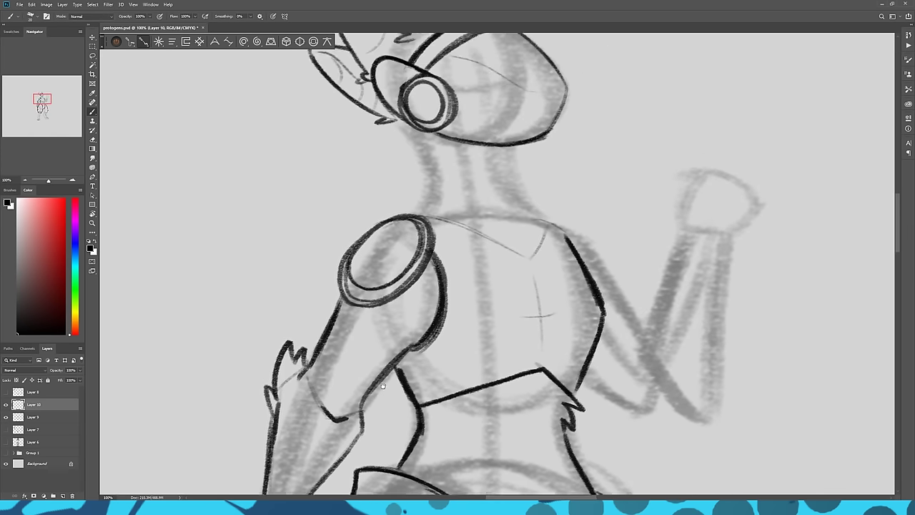
scroll(379, 356, down, 3)
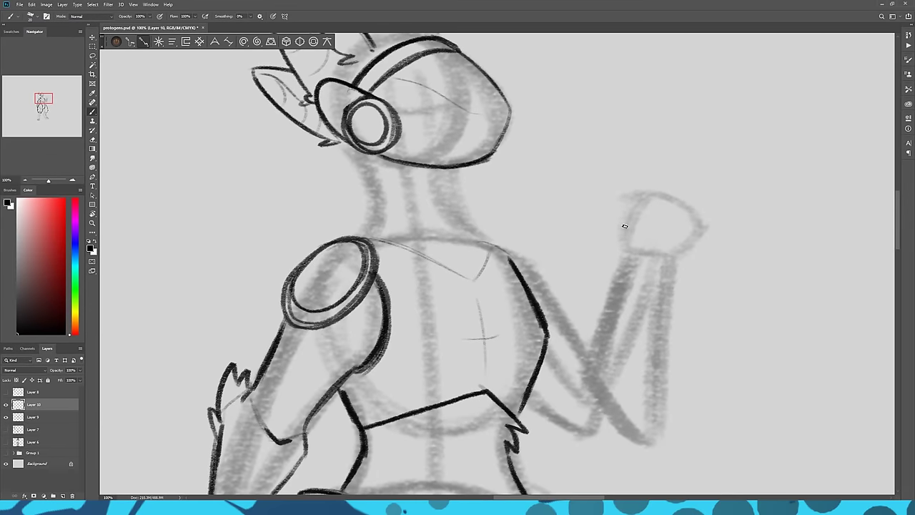
mouse_move(619, 235)
mouse_down()
mouse_move(594, 200)
mouse_move(625, 218)
mouse_up()
drag(644, 187, 651, 138)
mouse_move(652, 138)
mouse_down()
mouse_move(658, 180)
mouse_move(652, 138)
mouse_move(644, 187)
mouse_move(690, 160)
mouse_move(686, 198)
mouse_move(733, 187)
mouse_move(707, 211)
mouse_up()
key(ctrl+z)
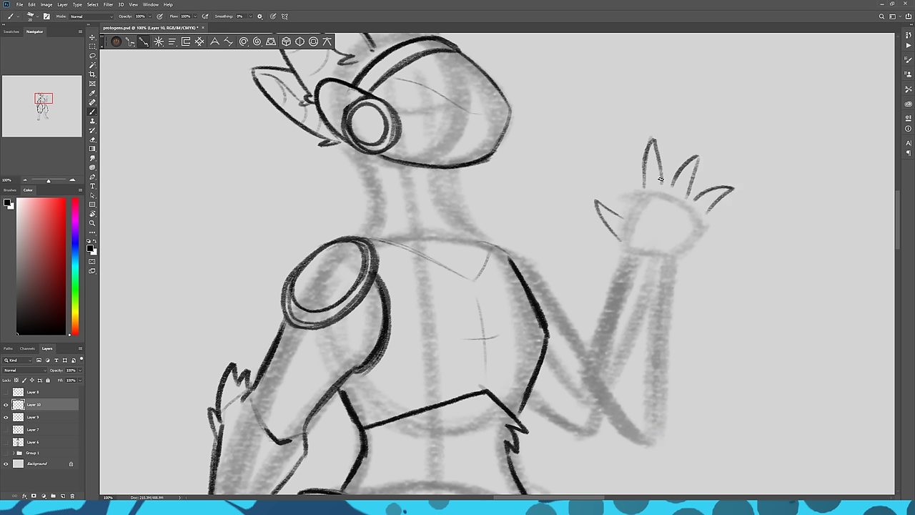
- Outline the raised hand's palm between the claws and down to the wrist, and darken the claw edges
drag(627, 216, 642, 187)
drag(704, 219, 674, 263)
mouse_move(632, 218)
mouse_down()
mouse_move(645, 187)
mouse_move(662, 184)
mouse_up()
mouse_move(706, 216)
mouse_down()
mouse_move(668, 189)
mouse_move(697, 152)
mouse_move(688, 193)
mouse_up()
mouse_move(662, 184)
mouse_down()
mouse_move(653, 139)
mouse_move(647, 188)
mouse_up()
mouse_move(628, 219)
mouse_down()
mouse_move(621, 244)
mouse_move(625, 216)
mouse_move(600, 201)
mouse_move(620, 236)
mouse_up()
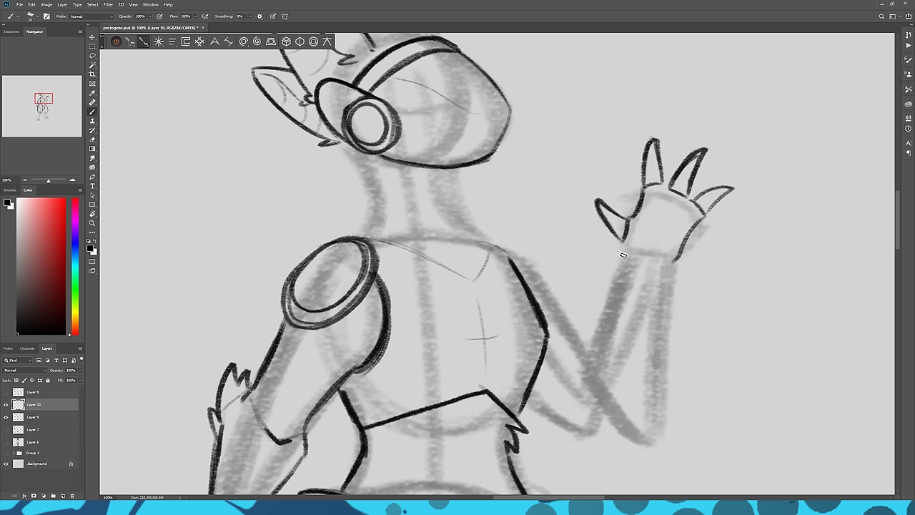
drag(578, 381, 583, 329)
mouse_move(665, 344)
mouse_down()
mouse_move(671, 404)
mouse_move(659, 379)
mouse_move(602, 419)
mouse_move(614, 395)
mouse_move(561, 395)
mouse_move(595, 381)
mouse_up()
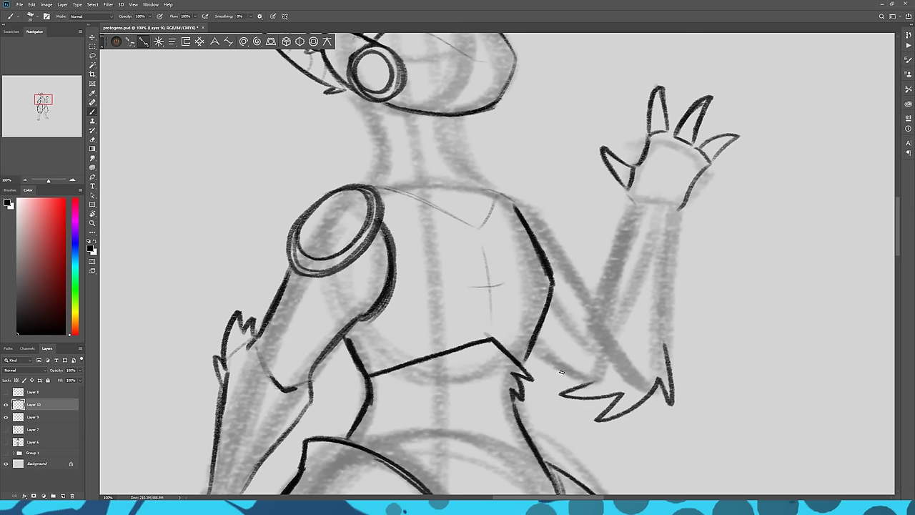
key(ctrl+z)
key(ctrl+z)
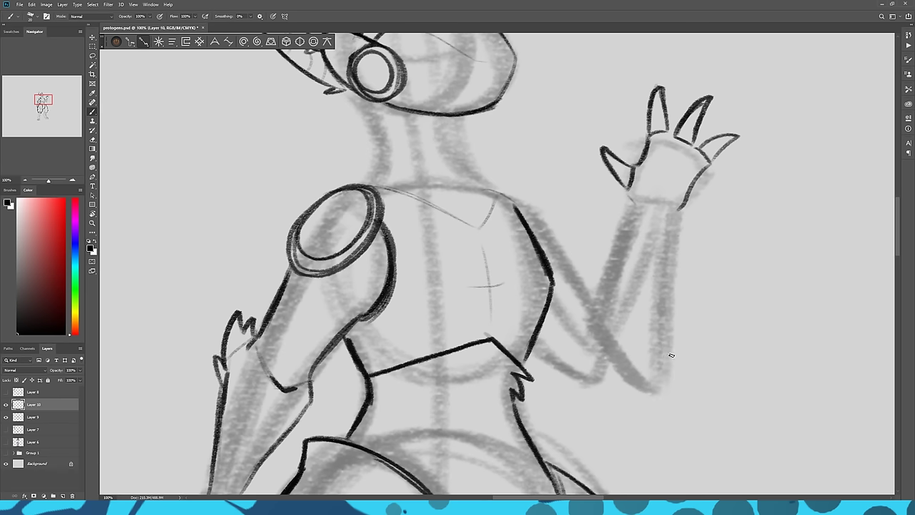
- Draw jagged fur tufts hanging around the raised arm's elbow, with a small spike inside the bend
mouse_move(670, 351)
mouse_down()
mouse_move(677, 397)
mouse_move(664, 377)
mouse_move(633, 423)
mouse_move(614, 424)
mouse_move(625, 400)
mouse_move(575, 406)
mouse_move(592, 397)
mouse_move(580, 378)
mouse_up()
mouse_move(638, 371)
mouse_down()
mouse_move(633, 388)
mouse_move(617, 385)
mouse_up()
- Draw the far shoulder's curved cap with a small tuft beneath it, and outline the raised arm's upper edge and both forearm sides
mouse_move(563, 254)
mouse_down()
mouse_move(535, 200)
mouse_move(492, 188)
mouse_move(563, 244)
mouse_move(561, 254)
mouse_move(506, 189)
mouse_up()
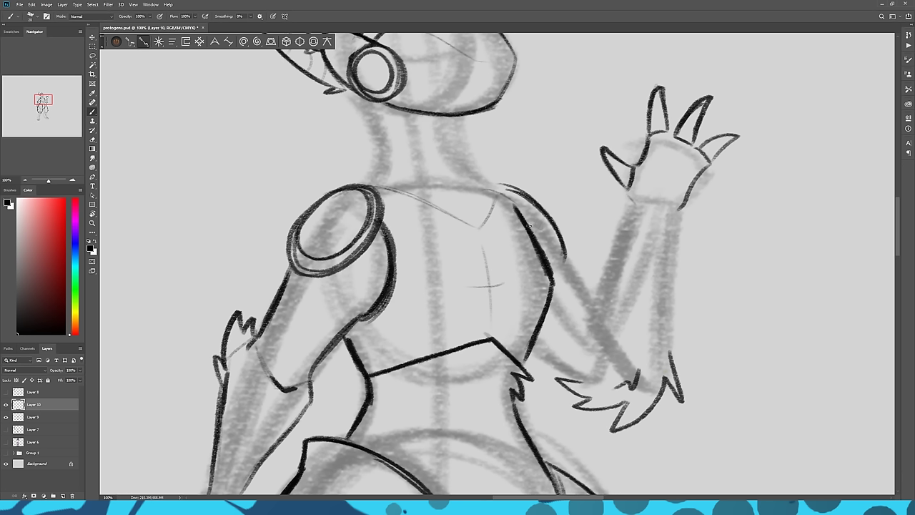
mouse_move(530, 226)
mouse_down()
mouse_move(542, 235)
mouse_move(601, 340)
mouse_move(593, 305)
mouse_move(637, 203)
mouse_move(680, 213)
mouse_move(670, 352)
mouse_up()
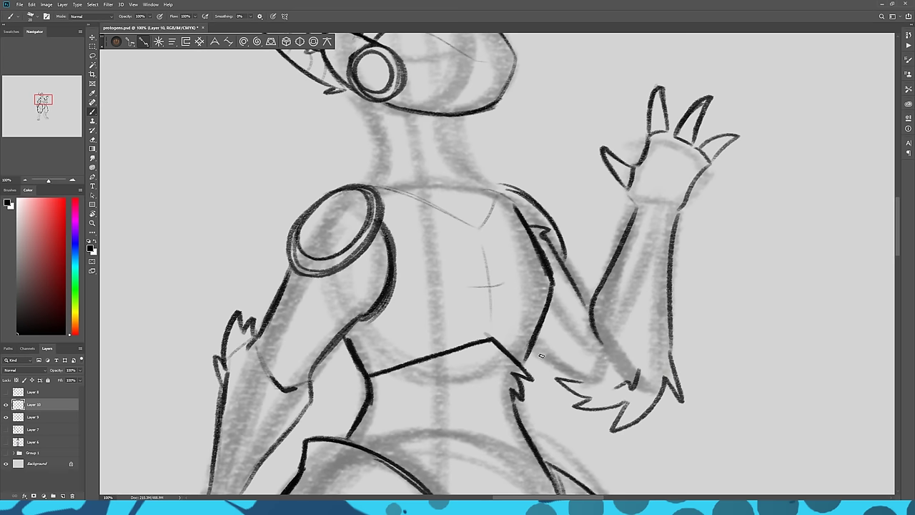
- Connect the torso's edge to the raised arm's elbow tufts and shade the gap beside the chest
mouse_move(534, 348)
mouse_down()
mouse_move(576, 382)
mouse_move(556, 372)
mouse_up()
mouse_move(545, 311)
mouse_down()
mouse_move(537, 343)
mouse_move(553, 306)
mouse_move(553, 361)
mouse_move(550, 320)
mouse_move(548, 354)
mouse_move(537, 344)
mouse_move(552, 360)
mouse_up()
- Outline both sides of the near lower leg from the knee tufts down to the foot
drag(256, 465, 284, 234)
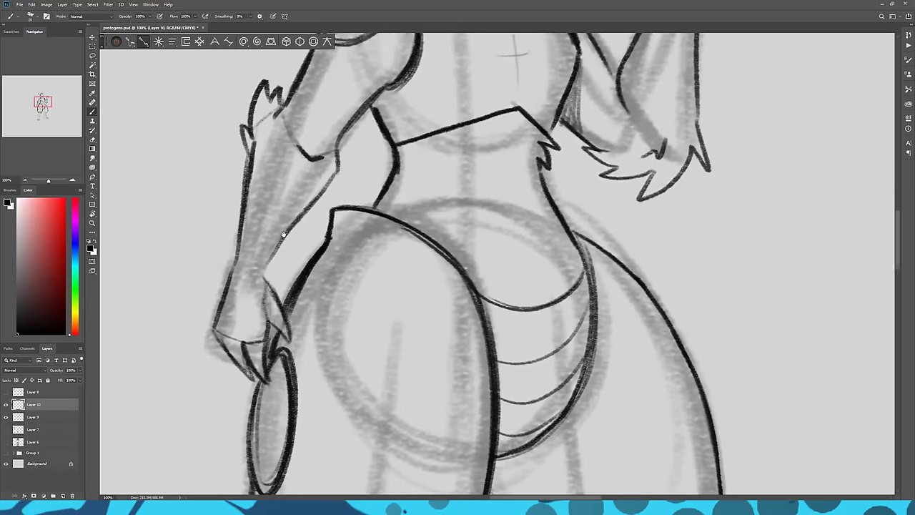
drag(301, 460, 306, 195)
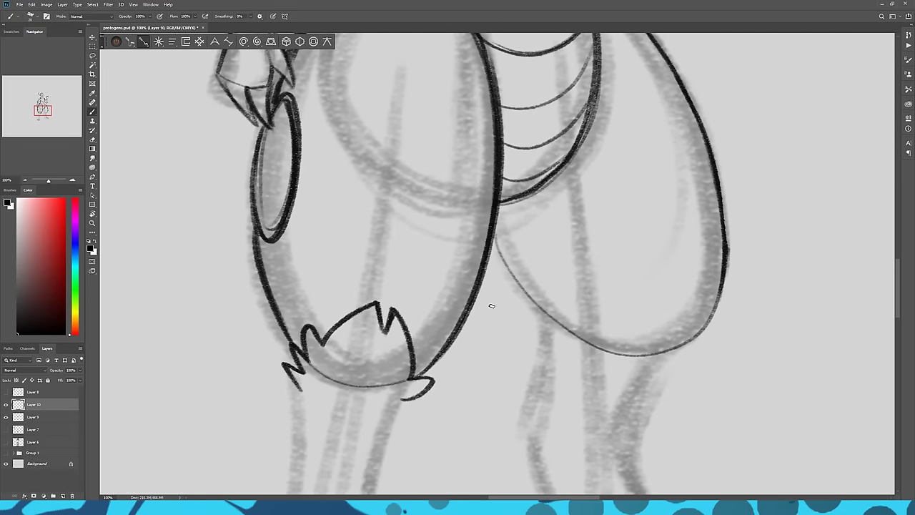
drag(402, 374, 488, 138)
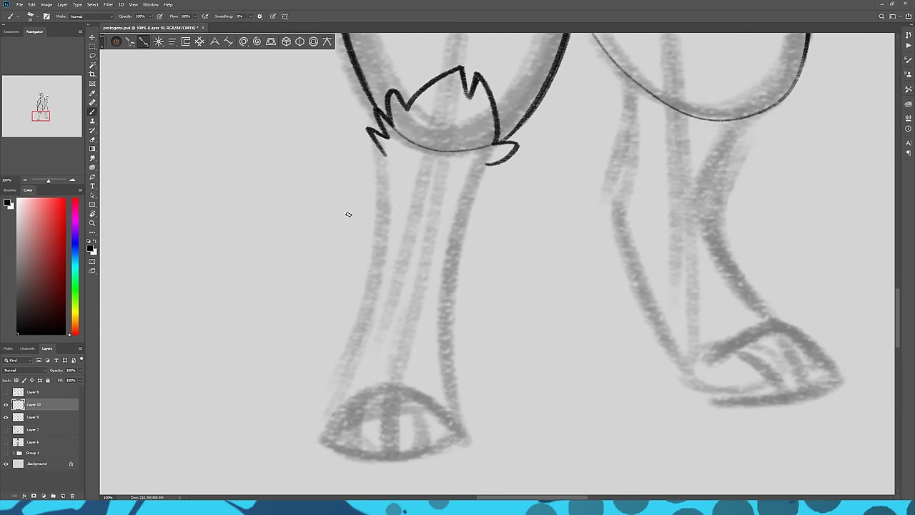
drag(378, 146, 380, 259)
drag(487, 166, 453, 271)
mouse_move(484, 174)
mouse_down()
mouse_move(454, 264)
mouse_move(483, 180)
mouse_up()
drag(382, 236, 330, 412)
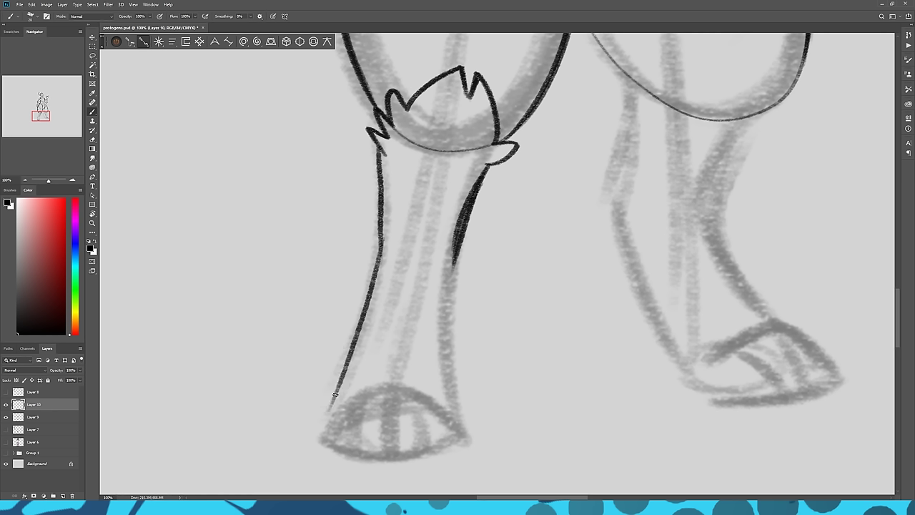
drag(371, 301, 330, 419)
drag(453, 259, 456, 392)
- Outline the near foot, divide it into toes with three lines and add small claws along its lower edge
mouse_move(462, 429)
mouse_down()
mouse_move(455, 249)
mouse_move(455, 425)
mouse_up()
mouse_move(324, 436)
mouse_down()
mouse_move(348, 401)
mouse_move(407, 390)
mouse_move(445, 428)
mouse_move(351, 456)
mouse_move(397, 457)
mouse_move(462, 435)
mouse_up()
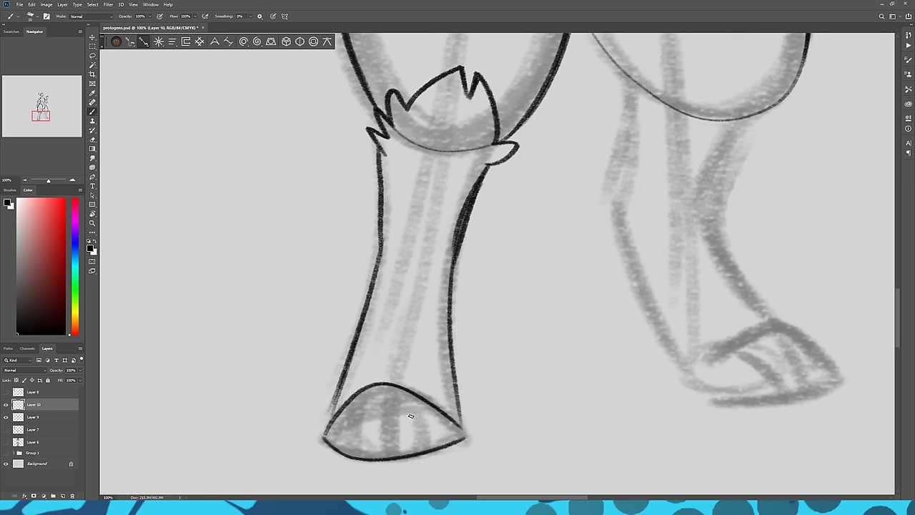
drag(386, 389, 383, 458)
drag(425, 403, 421, 450)
mouse_move(348, 405)
mouse_down()
mouse_move(354, 454)
mouse_move(406, 455)
mouse_up()
drag(348, 451, 343, 453)
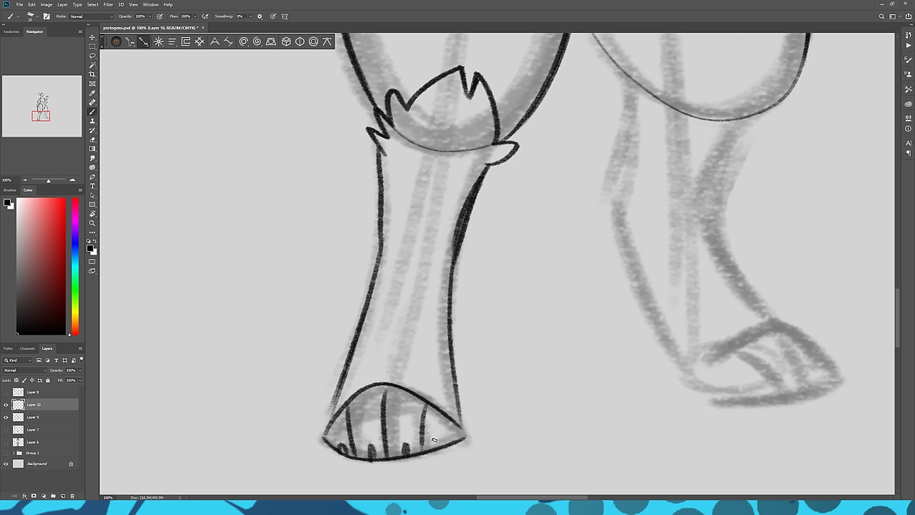
- Outline the far foot and both sides of the far lower leg, adding a small tuft under the thigh
mouse_move(716, 356)
mouse_down()
mouse_move(787, 326)
mouse_move(838, 381)
mouse_move(825, 390)
mouse_move(699, 383)
mouse_move(619, 218)
mouse_up()
drag(624, 87, 634, 111)
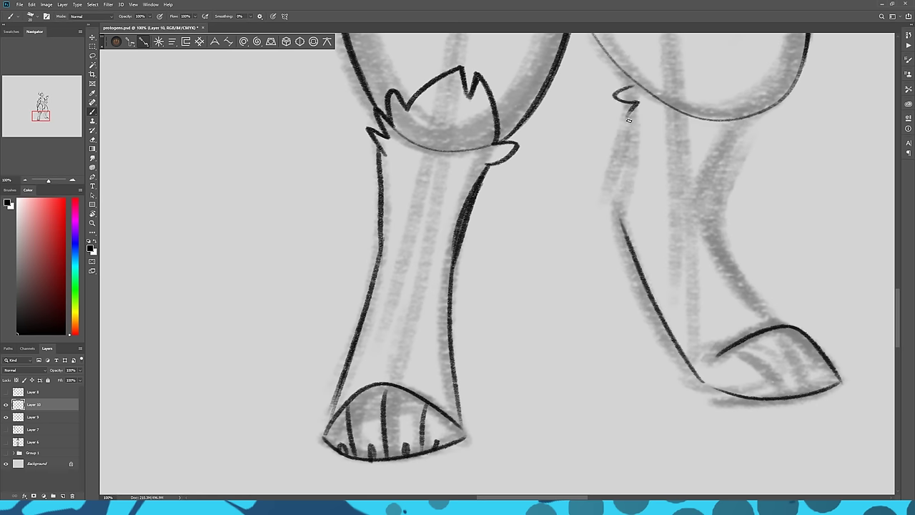
mouse_move(762, 314)
mouse_down()
mouse_move(720, 250)
mouse_move(717, 188)
mouse_move(749, 134)
mouse_up()
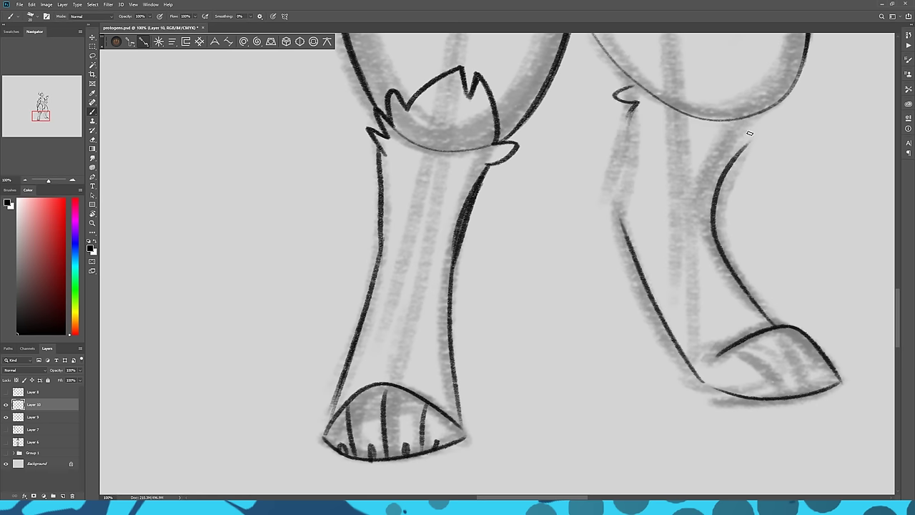
- Draw jagged fur tufts around the far knee and darken the far thigh's lower edge
drag(660, 145, 621, 281)
mouse_move(704, 279)
mouse_down()
mouse_move(732, 275)
mouse_move(723, 257)
mouse_move(737, 254)
mouse_move(754, 186)
mouse_move(723, 218)
mouse_up()
mouse_move(627, 248)
mouse_down()
mouse_move(641, 214)
mouse_move(648, 233)
mouse_move(694, 201)
mouse_move(730, 202)
mouse_up()
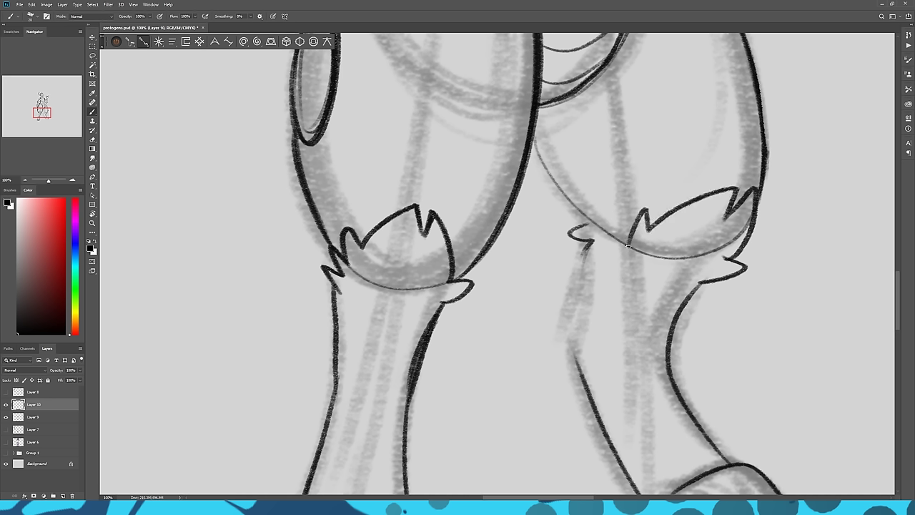
mouse_move(627, 245)
mouse_down()
mouse_move(616, 227)
mouse_move(610, 241)
mouse_move(604, 236)
mouse_move(613, 233)
mouse_move(568, 199)
mouse_move(532, 137)
mouse_up()
- Draw the far leg's back edge below the thigh with spiky tufts at the hock, and thicken its front edge
mouse_move(587, 246)
mouse_down()
mouse_move(557, 352)
mouse_move(559, 309)
mouse_move(572, 322)
mouse_move(575, 311)
mouse_move(576, 325)
mouse_move(598, 231)
mouse_up()
key(ctrl+z)
drag(580, 278, 576, 324)
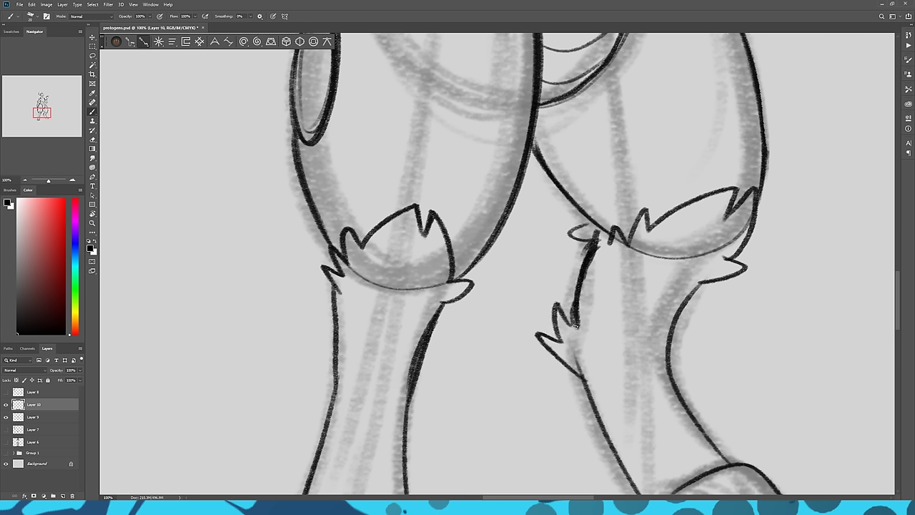
drag(668, 366, 702, 284)
- Thicken the far leg's back edge from the hock to the foot and trim its inner side with the Eraser
drag(619, 422, 584, 312)
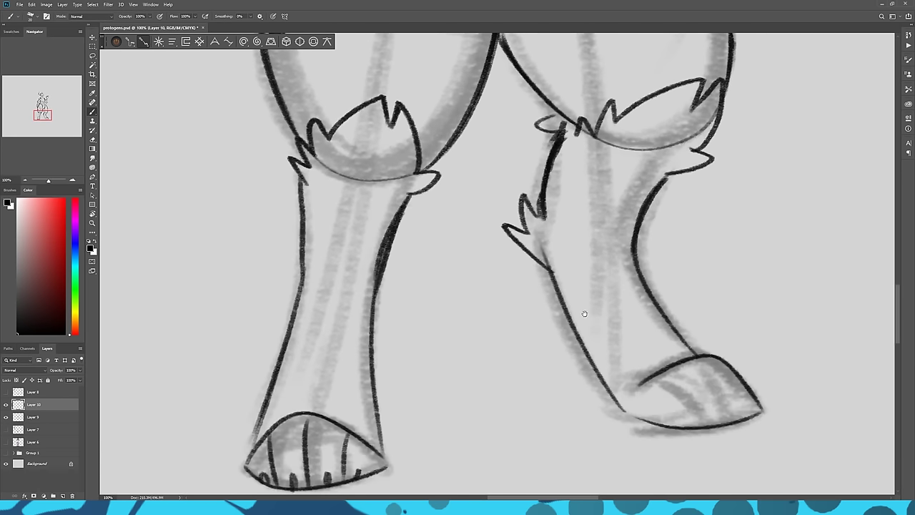
drag(547, 270, 614, 407)
drag(588, 358, 620, 411)
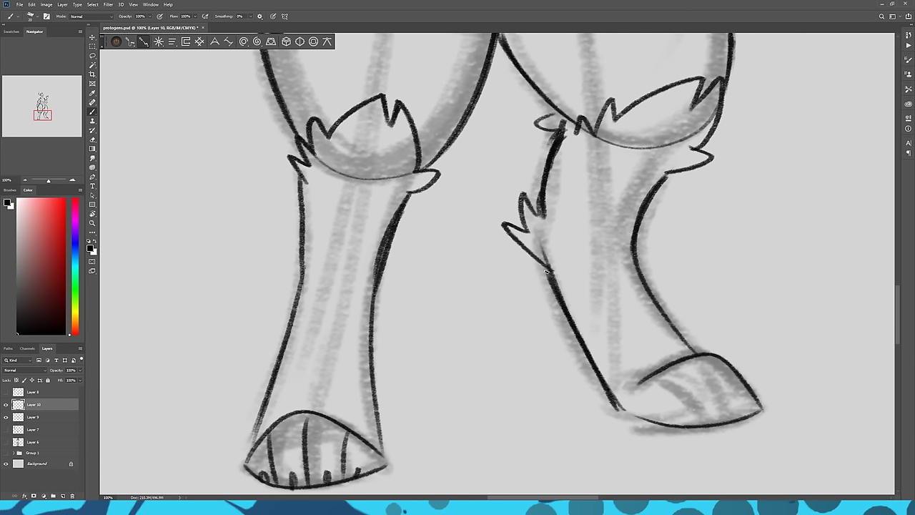
drag(546, 272, 615, 405)
key(e)
drag(554, 270, 617, 394)
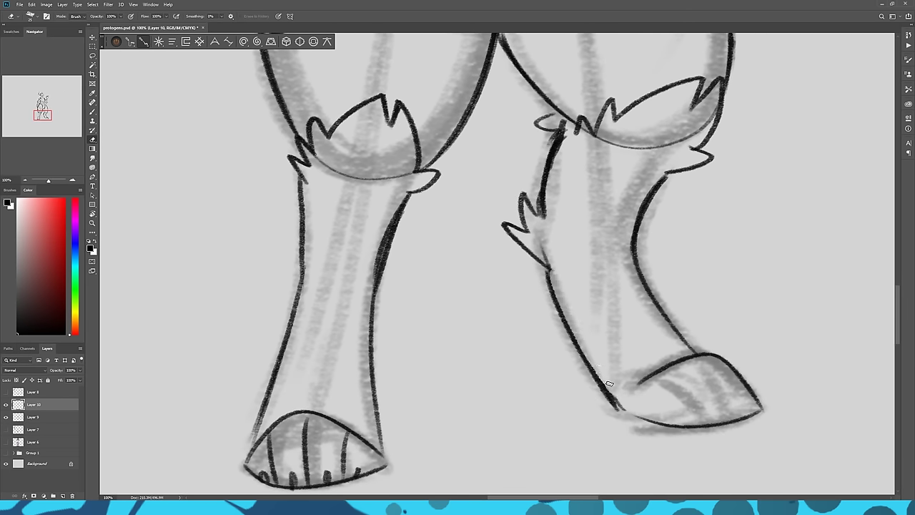
- Draw the toe divisions across the far foot and add small claws along its lower front edge
key(b)
drag(668, 370, 696, 421)
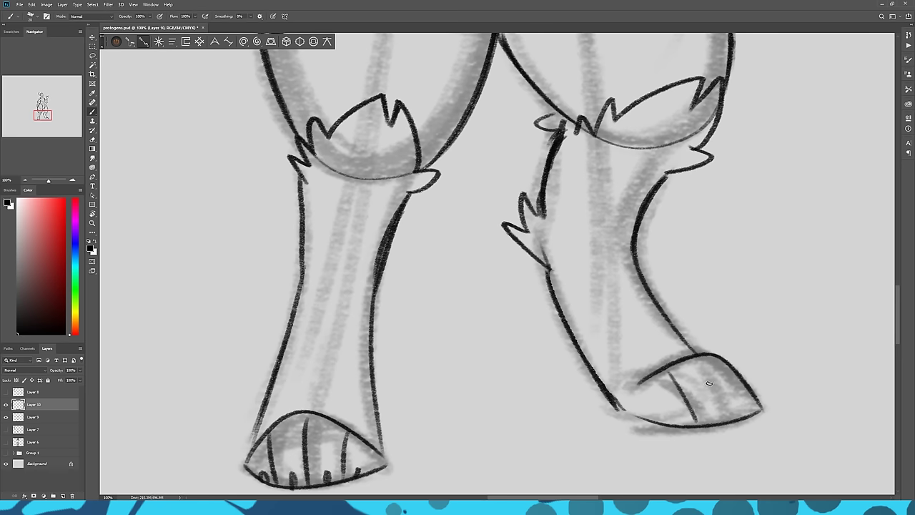
drag(706, 358, 730, 419)
mouse_move(739, 379)
mouse_down()
mouse_move(751, 416)
mouse_move(712, 410)
mouse_move(755, 400)
mouse_up()
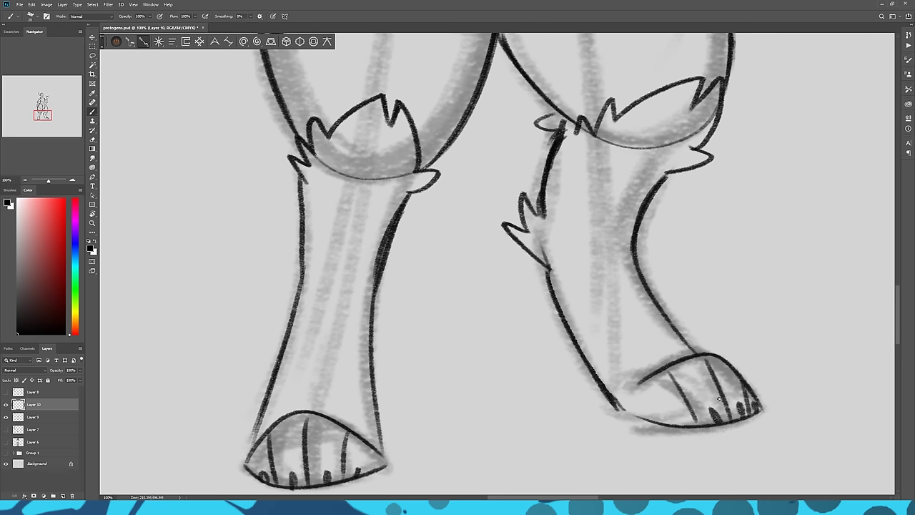
drag(688, 423, 679, 411)
- Refine the far leg's back edge under the thigh and erase the small tuft behind the knee
mouse_move(413, 216)
mouse_down()
mouse_move(427, 276)
mouse_move(423, 335)
mouse_up()
key(r)
mouse_move(573, 320)
mouse_down()
mouse_move(552, 341)
mouse_move(583, 318)
mouse_move(606, 355)
mouse_move(587, 358)
mouse_move(576, 401)
mouse_move(592, 314)
mouse_move(578, 413)
mouse_up()
key(e)
click(571, 326)
- Redraw the large near ear's outer outline taller and wider, bringing both sides to a sharp tip
key(b)
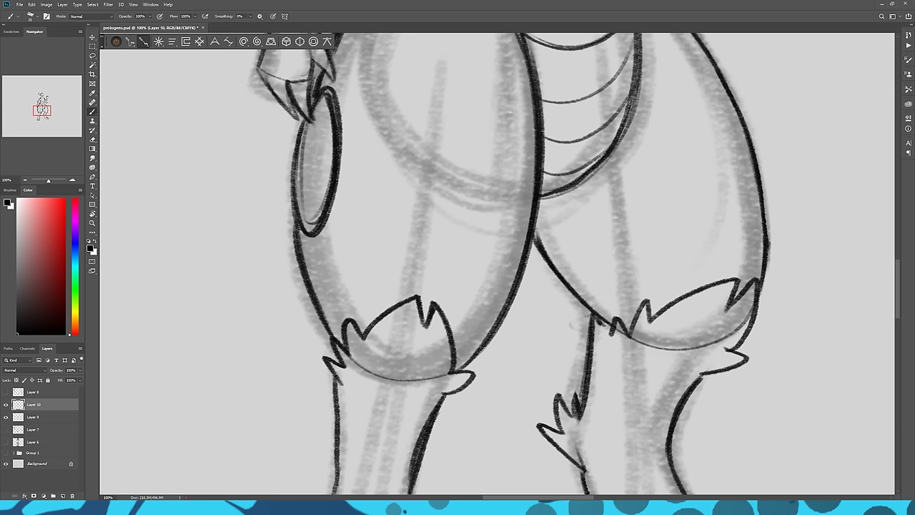
drag(350, 248, 344, 345)
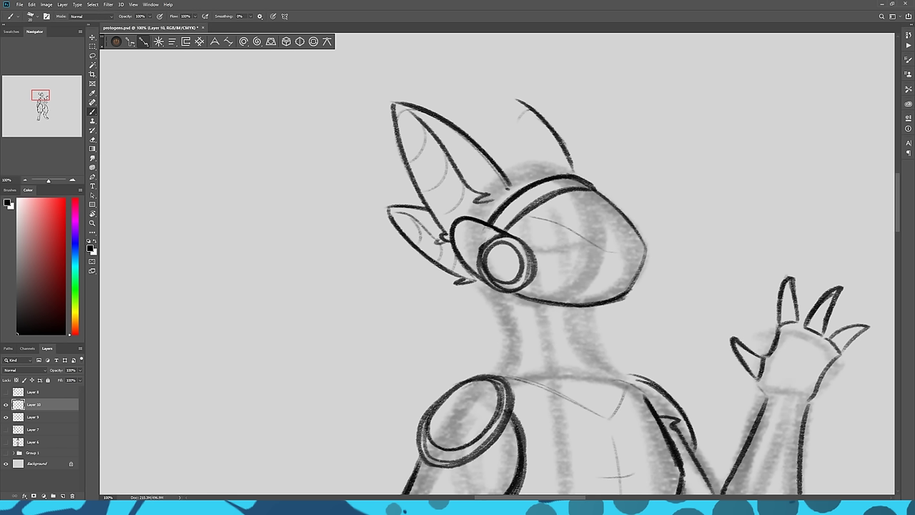
drag(510, 184, 390, 87)
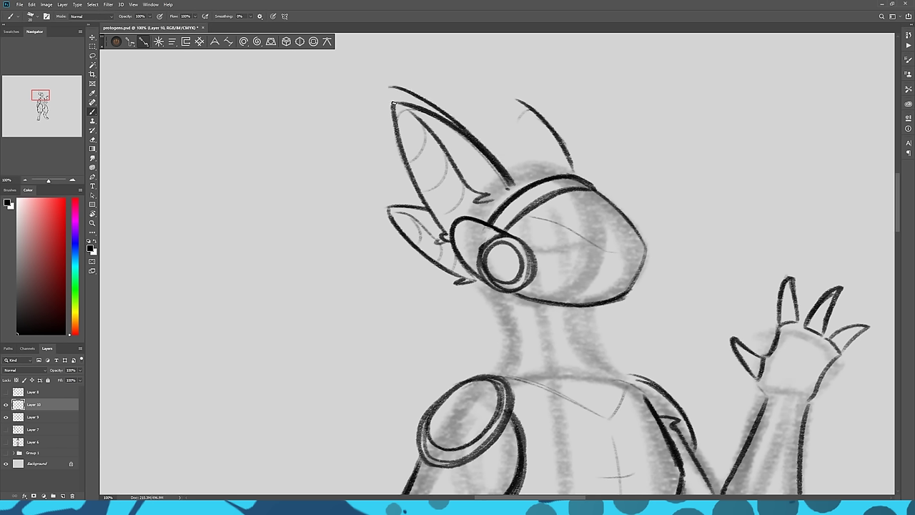
drag(476, 138, 391, 83)
mouse_move(460, 121)
mouse_down()
mouse_move(398, 79)
mouse_move(393, 137)
mouse_up()
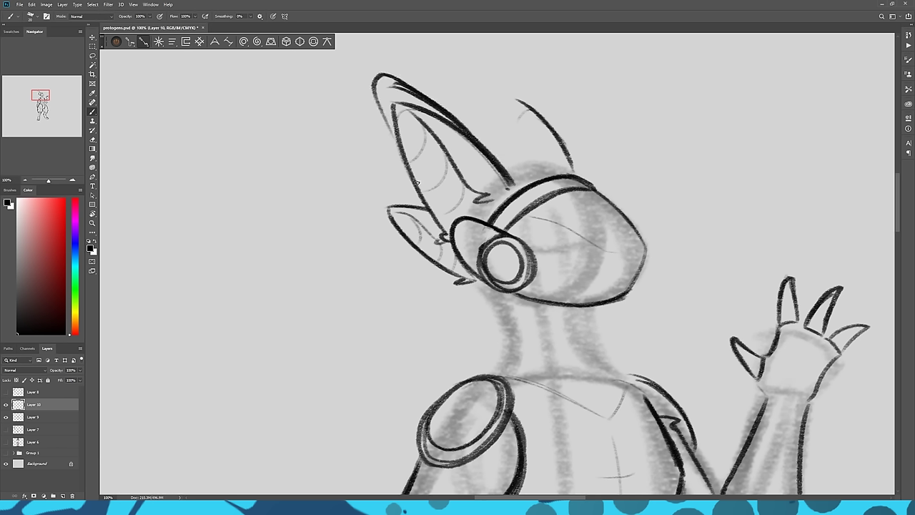
key(ctrl+z)
drag(379, 74, 413, 187)
drag(396, 134, 438, 223)
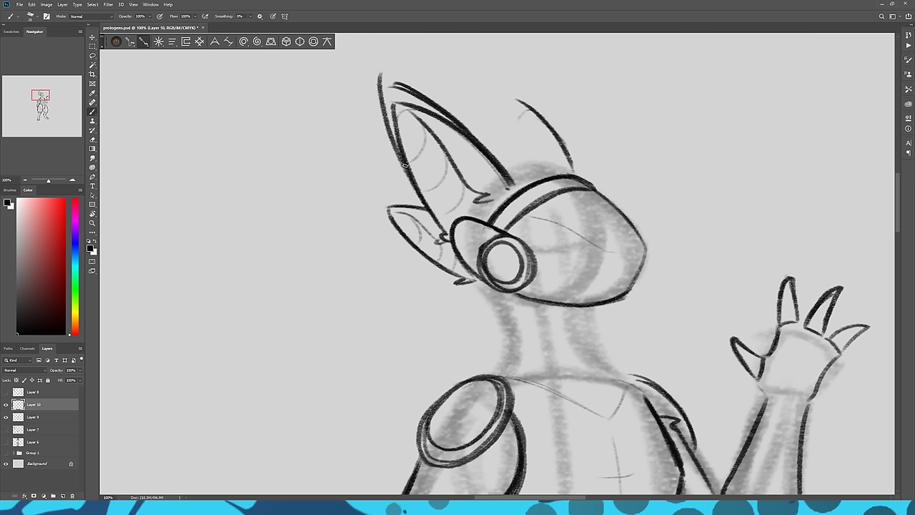
mouse_move(417, 189)
mouse_down()
mouse_move(379, 74)
mouse_move(430, 102)
mouse_move(500, 168)
mouse_up()
- Erase the large ear's old upper edge and trim the new outline from the tip down towards the head
key(r)
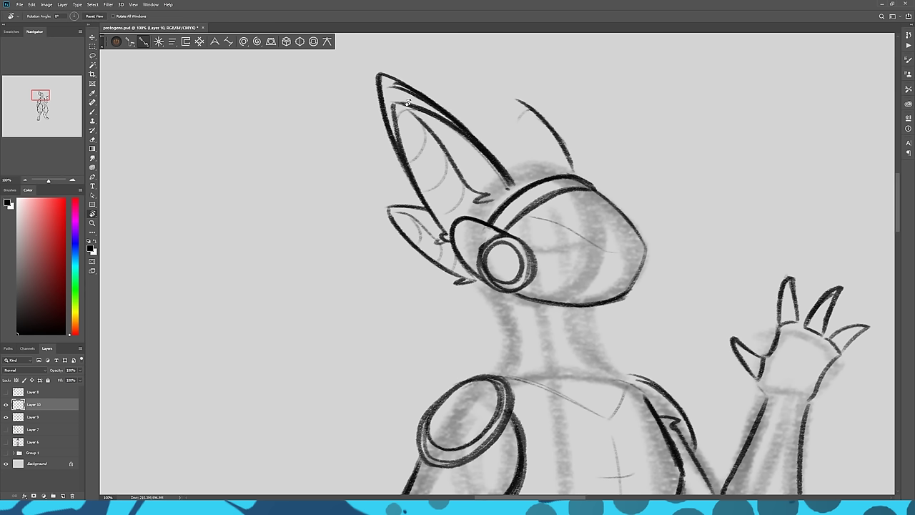
key(e)
drag(410, 105, 477, 147)
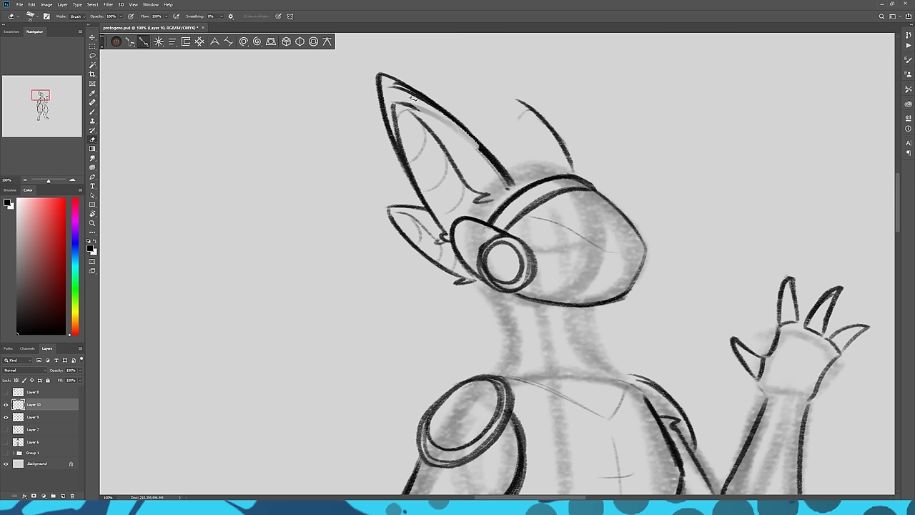
drag(397, 85, 498, 173)
drag(462, 135, 498, 172)
mouse_move(390, 83)
mouse_down()
mouse_move(422, 118)
mouse_move(411, 103)
mouse_up()
- Redraw the lower ear's upper edge and tip larger and erase its old edge
mouse_move(429, 210)
mouse_down()
mouse_move(387, 207)
mouse_move(391, 196)
mouse_move(391, 223)
mouse_move(378, 207)
mouse_move(408, 239)
mouse_move(375, 194)
mouse_move(427, 207)
mouse_up()
key(b)
key(ctrl+z)
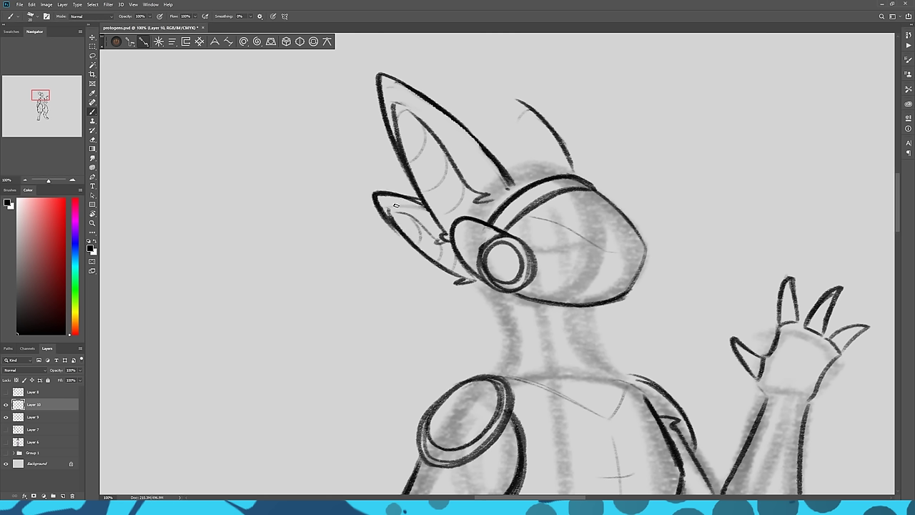
key(e)
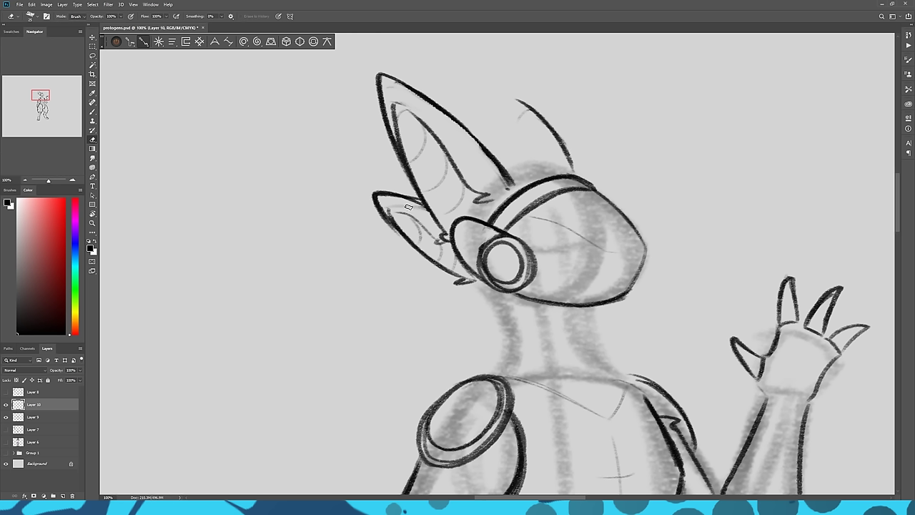
- Extend the far ear to a taller pointed tip and erase its old upper edge
key(b)
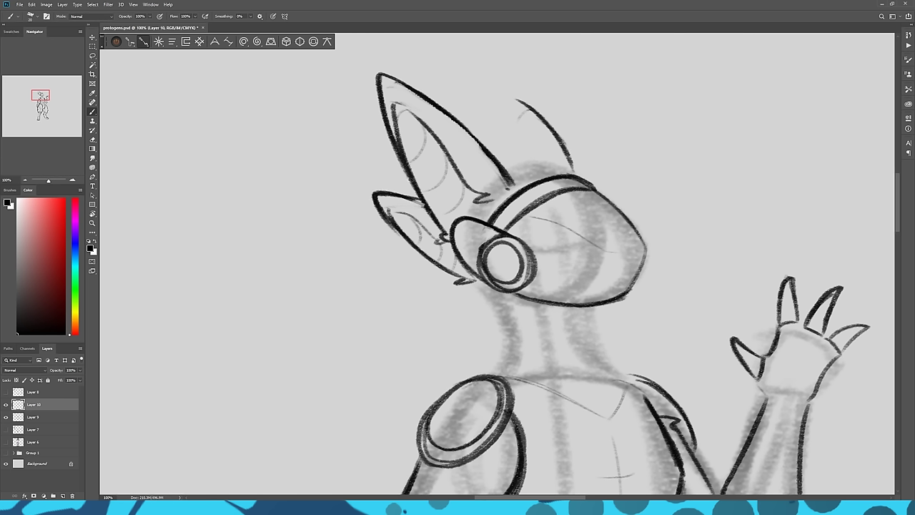
mouse_move(521, 99)
mouse_down()
mouse_move(510, 126)
mouse_move(507, 89)
mouse_move(507, 104)
mouse_move(572, 170)
mouse_up()
key(ctrl+z)
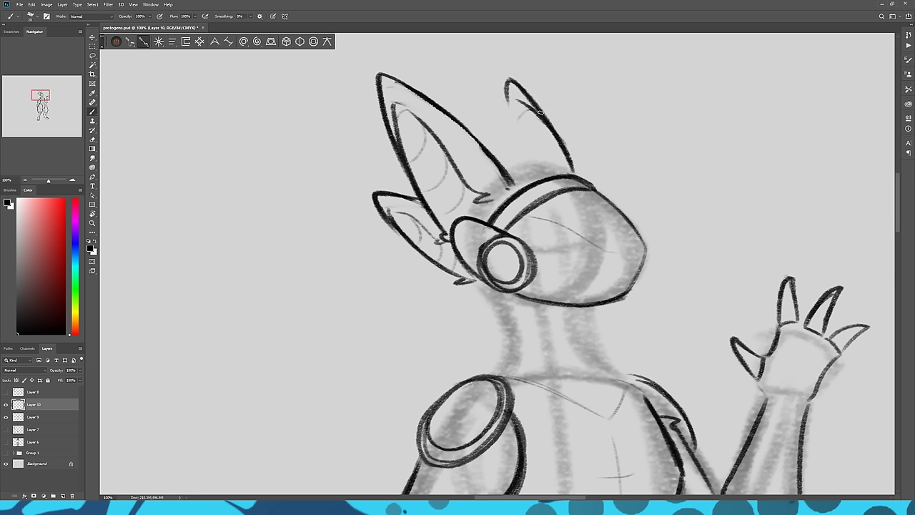
key(e)
drag(519, 93, 514, 93)
- Extend the large ear's inner line up towards the tip and erase the old inner tip lines
key(b)
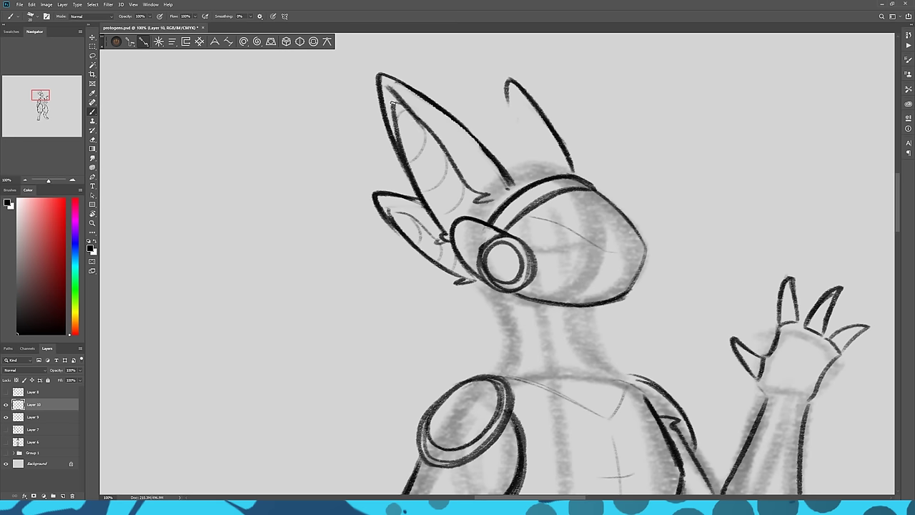
key(r)
mouse_move(420, 128)
mouse_down()
mouse_move(401, 126)
mouse_move(395, 113)
mouse_up()
key(e)
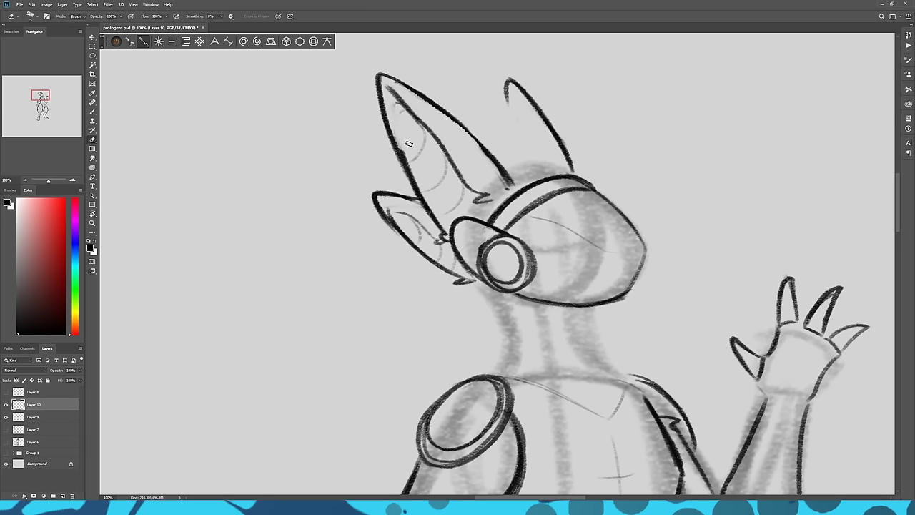
- Sketch light curved guide lines across the top of the head between the two upright ears
key(b)
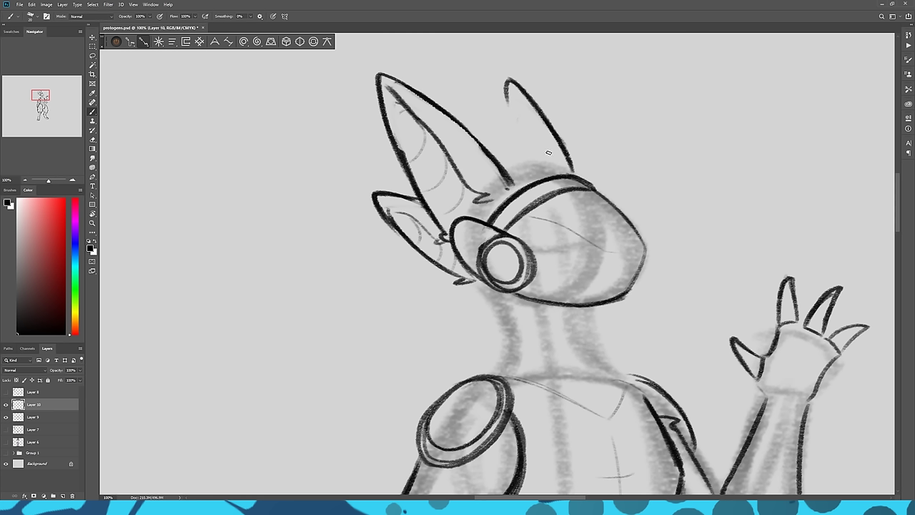
drag(559, 168, 549, 153)
key(ctrl+z)
drag(564, 169, 540, 138)
key(ctrl+z)
drag(564, 166, 536, 136)
drag(568, 167, 462, 120)
drag(537, 135, 459, 118)
key(ctrl+z)
- Sketch light guide lines for a pointed neck ruff from the lower ear and chin down to the chest
drag(611, 417, 652, 336)
key(ctrl+z)
mouse_move(611, 416)
mouse_down()
mouse_move(642, 330)
mouse_move(621, 300)
mouse_up()
drag(530, 374, 431, 309)
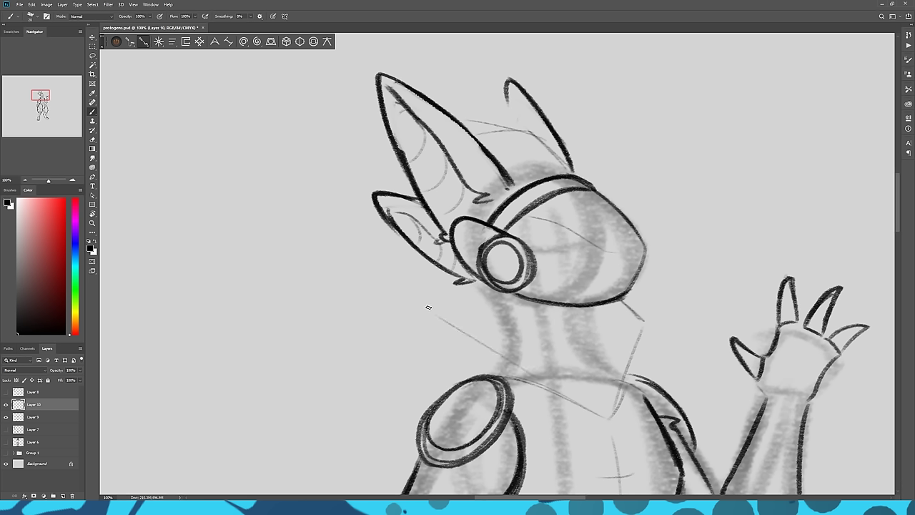
drag(456, 279, 432, 312)
- Sketch light spiky guide lines behind the neck between the lower ear and the near shoulder
mouse_move(434, 393)
mouse_down()
mouse_move(407, 371)
mouse_move(427, 363)
mouse_move(376, 306)
mouse_move(405, 248)
mouse_up()
key(ctrl+z)
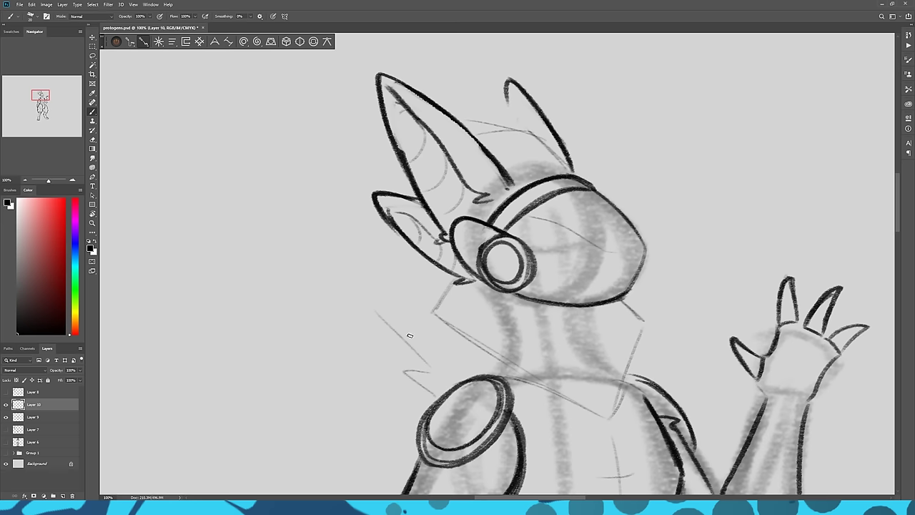
mouse_move(427, 362)
mouse_down()
mouse_move(369, 232)
mouse_move(381, 222)
mouse_move(374, 229)
mouse_move(394, 301)
mouse_up()
- Outline the neck ruff with jagged fur tufts from the chin around the chest point and up to the lower ear
drag(382, 397, 370, 302)
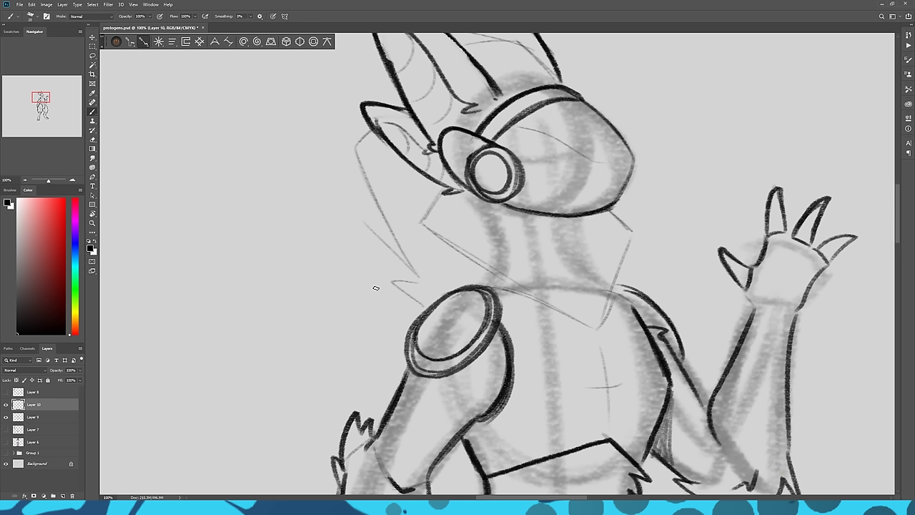
mouse_move(594, 213)
mouse_down()
mouse_move(633, 226)
mouse_move(614, 239)
mouse_move(633, 242)
mouse_move(607, 300)
mouse_move(619, 323)
mouse_move(602, 357)
mouse_move(589, 326)
mouse_move(582, 351)
mouse_move(559, 319)
mouse_up()
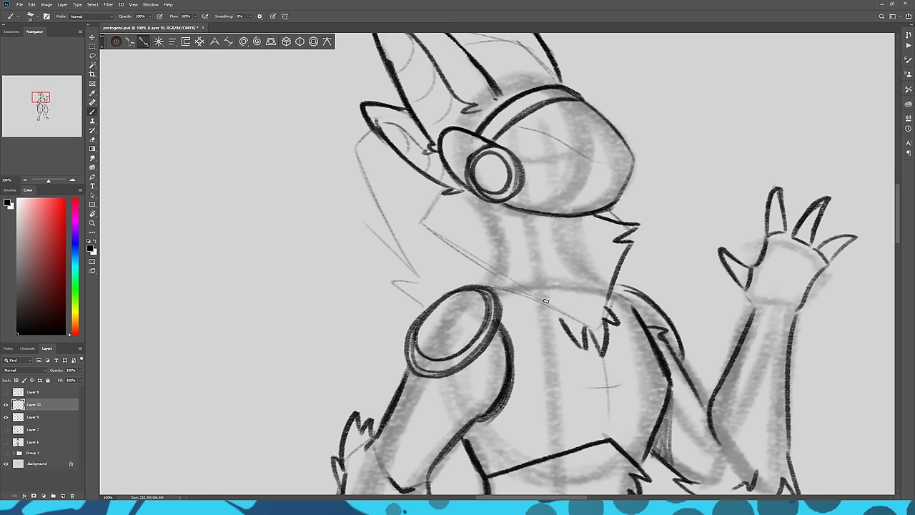
mouse_move(530, 292)
mouse_down()
mouse_move(416, 228)
mouse_move(453, 230)
mouse_move(419, 217)
mouse_move(449, 194)
mouse_move(425, 216)
mouse_up()
drag(505, 301, 560, 322)
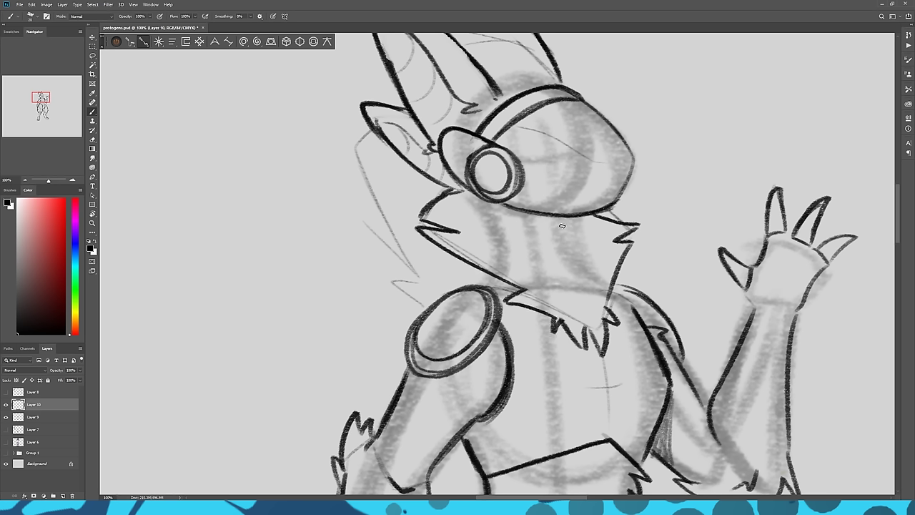
- Draw a jagged line of fur tufts inside the neck ruff, running down from beneath the chin
drag(560, 225, 582, 313)
mouse_move(541, 217)
mouse_down()
mouse_move(573, 247)
mouse_move(559, 250)
mouse_move(571, 253)
mouse_move(574, 276)
mouse_up()
key(ctrl+z)
key(ctrl+z)
key(r)
- Erase and redraw the upper edge of the neck ruff as jagged tufts just below the lower ear
key(e)
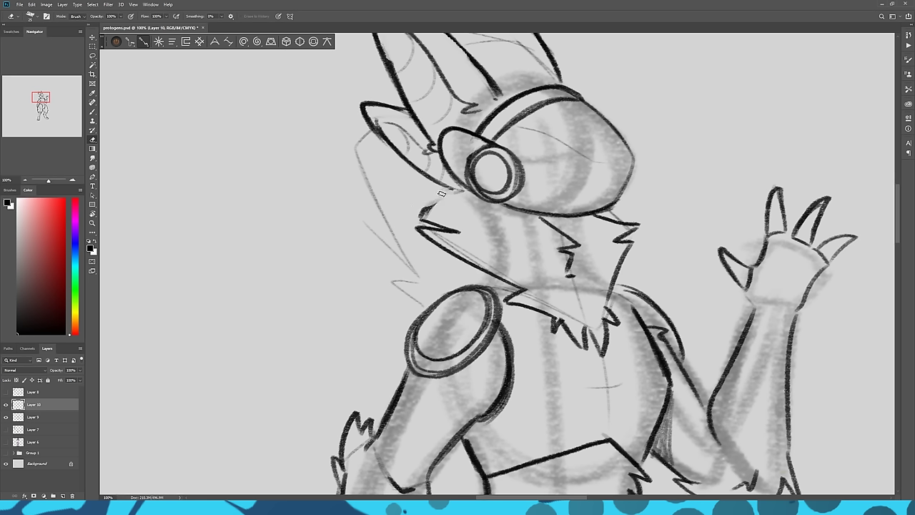
key(b)
mouse_move(459, 190)
mouse_down()
mouse_move(469, 195)
mouse_move(419, 216)
mouse_up()
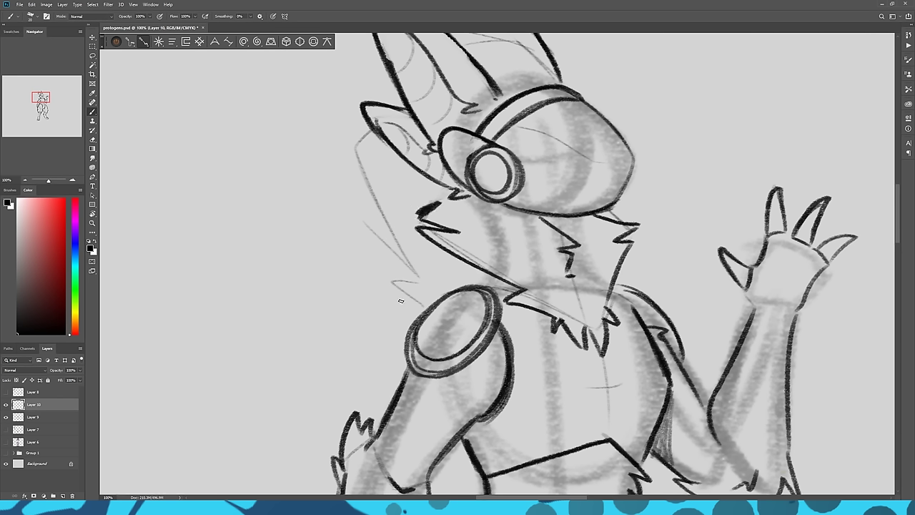
- Outline the fur behind the neck with spiky tufts from the near shoulder up to the lower ear
drag(399, 298, 419, 314)
mouse_move(400, 298)
mouse_down()
mouse_move(421, 301)
mouse_move(392, 272)
mouse_move(419, 280)
mouse_up()
drag(357, 246, 386, 309)
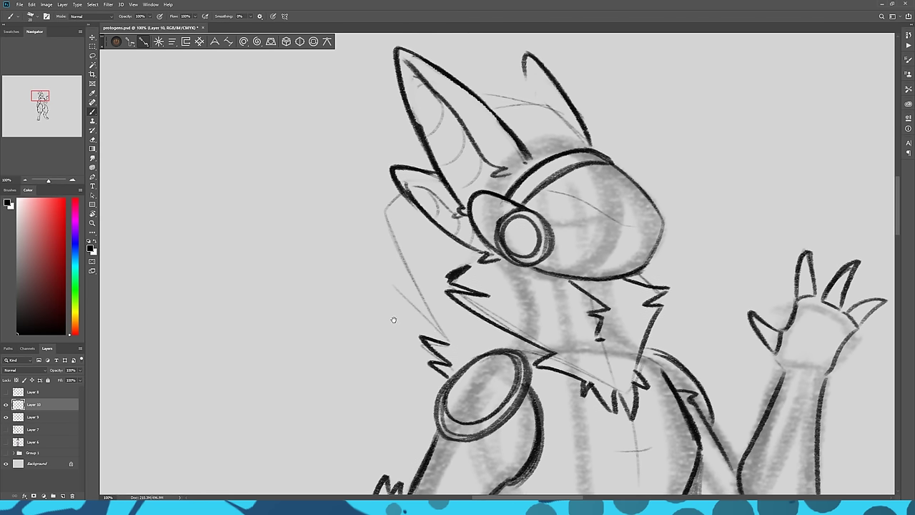
mouse_move(449, 341)
mouse_down()
mouse_move(392, 233)
mouse_move(414, 243)
mouse_move(383, 212)
mouse_move(404, 195)
mouse_up()
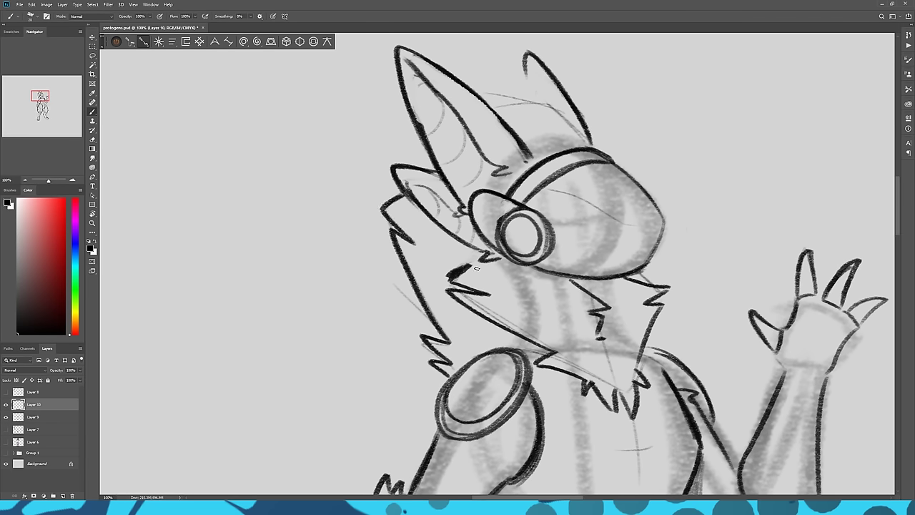
- Add fur tufts on the head and behind the near ear, and hatch shadows under the helmet and lower ear
mouse_move(646, 342)
mouse_down()
mouse_move(653, 344)
mouse_move(641, 356)
mouse_up()
mouse_move(574, 137)
mouse_down()
mouse_move(551, 103)
mouse_move(545, 121)
mouse_move(553, 128)
mouse_move(524, 104)
mouse_move(491, 106)
mouse_up()
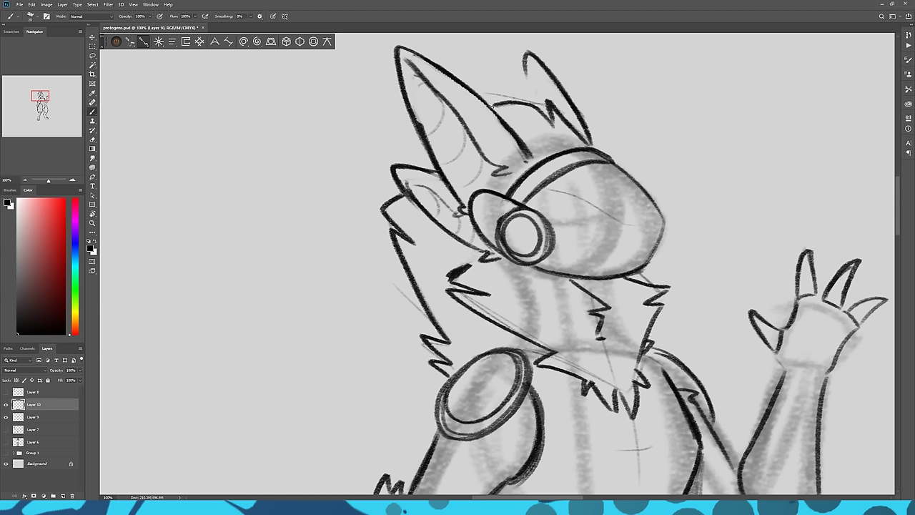
mouse_move(549, 150)
mouse_down()
mouse_move(538, 135)
mouse_move(528, 137)
mouse_up()
mouse_move(428, 148)
mouse_down()
mouse_move(404, 143)
mouse_move(412, 163)
mouse_move(430, 150)
mouse_up()
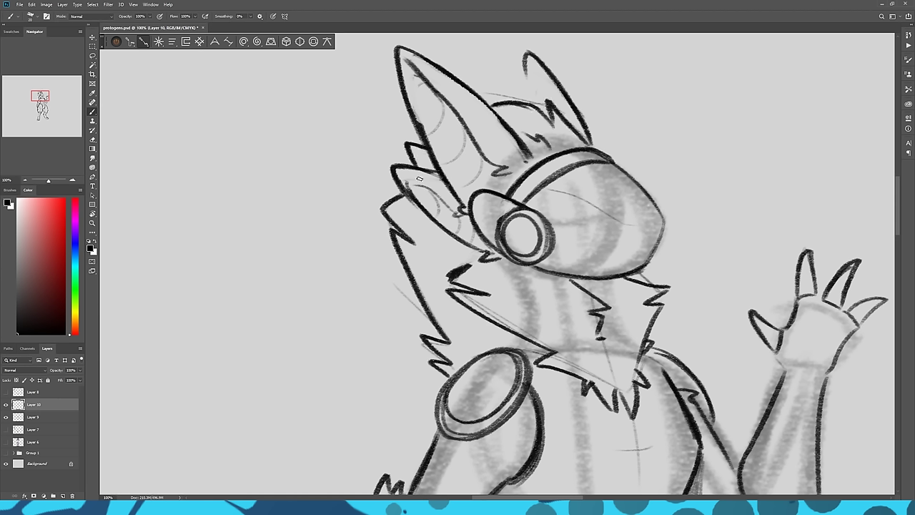
mouse_move(483, 253)
mouse_down()
mouse_move(430, 223)
mouse_move(463, 256)
mouse_move(449, 262)
mouse_move(456, 270)
mouse_move(474, 255)
mouse_move(564, 279)
mouse_move(490, 263)
mouse_move(569, 295)
mouse_move(590, 284)
mouse_move(605, 301)
mouse_up()
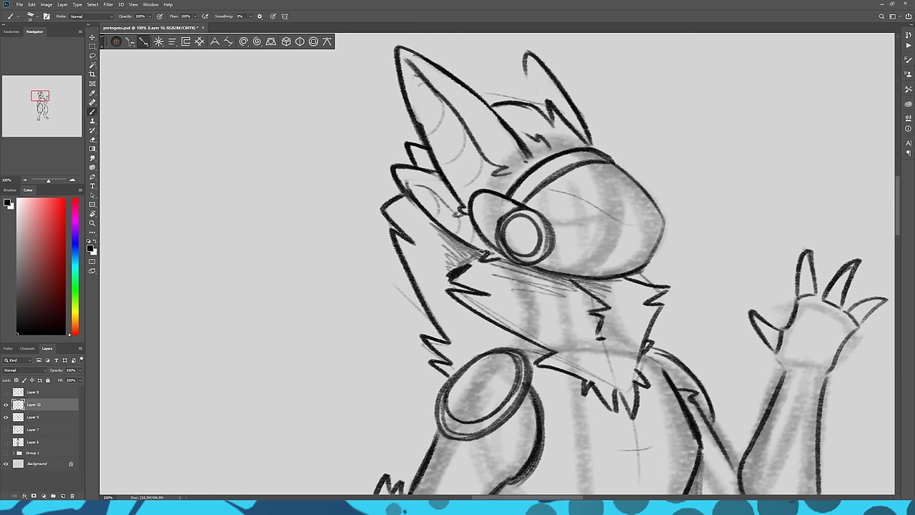
- Sketch light guide lines for a large bushy tail curving outward from behind the hip and lowered hand
click(26, 180)
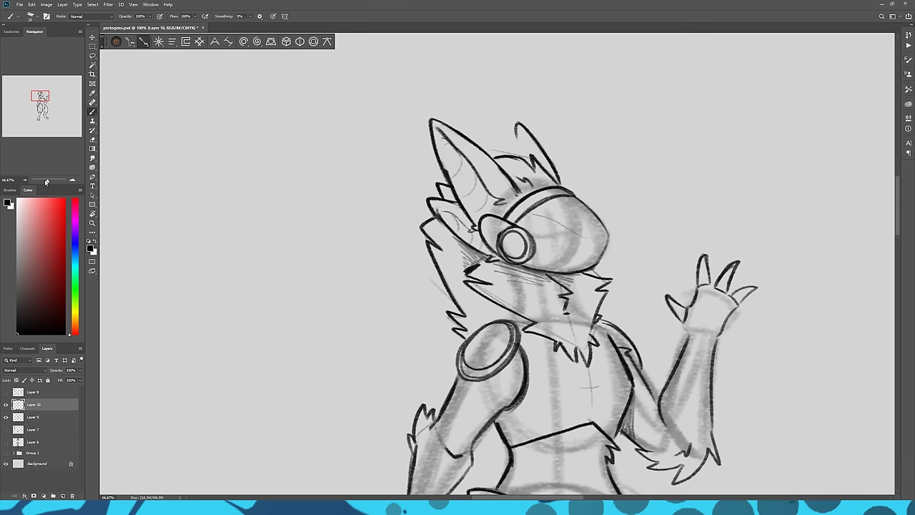
mouse_move(273, 377)
mouse_down()
mouse_move(262, 258)
mouse_move(276, 325)
mouse_move(256, 286)
mouse_up()
drag(377, 493, 455, 267)
drag(399, 274, 401, 344)
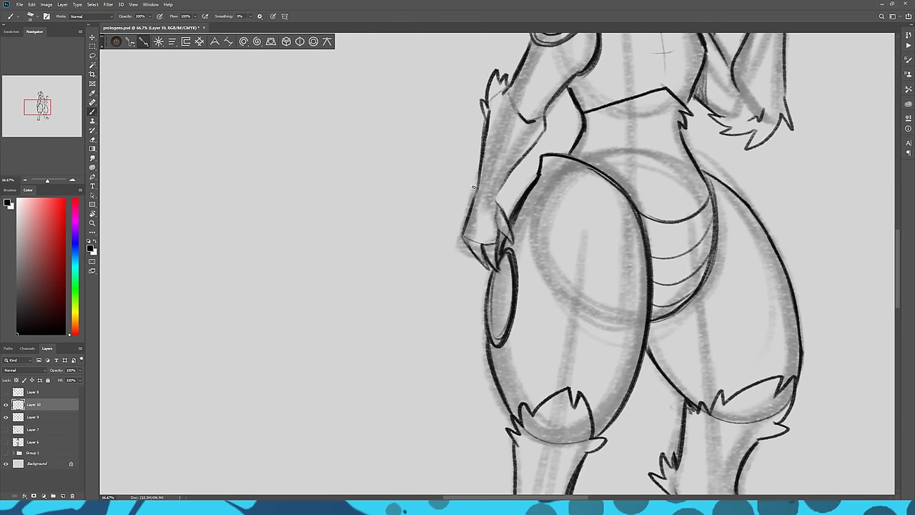
mouse_move(473, 189)
mouse_down()
mouse_move(339, 167)
mouse_move(284, 170)
mouse_up()
drag(483, 312, 456, 321)
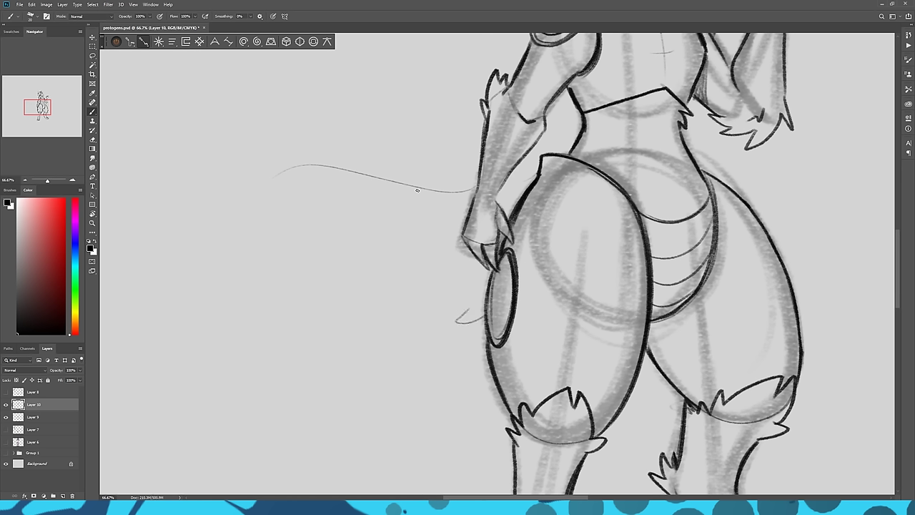
mouse_move(418, 190)
mouse_down()
mouse_move(258, 155)
mouse_move(222, 192)
mouse_up()
mouse_move(247, 283)
mouse_down()
mouse_move(385, 289)
mouse_move(314, 274)
mouse_move(332, 269)
mouse_move(455, 305)
mouse_up()
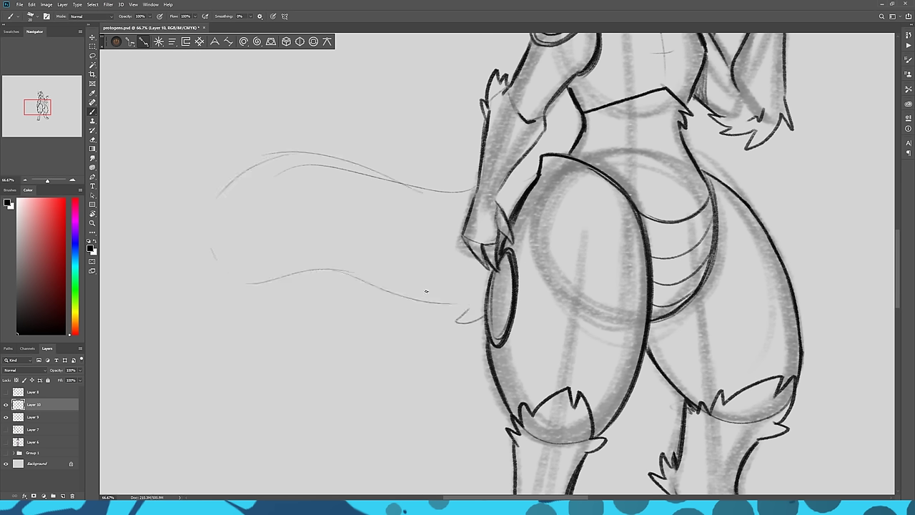
- Outline the bushy tail with dark strokes, jagged fur tufts at its tip and underside, and inner fur lines
drag(316, 322, 397, 350)
mouse_move(569, 346)
mouse_down()
mouse_move(518, 340)
mouse_move(461, 322)
mouse_move(507, 325)
mouse_move(459, 313)
mouse_move(341, 301)
mouse_move(316, 318)
mouse_move(319, 294)
mouse_up()
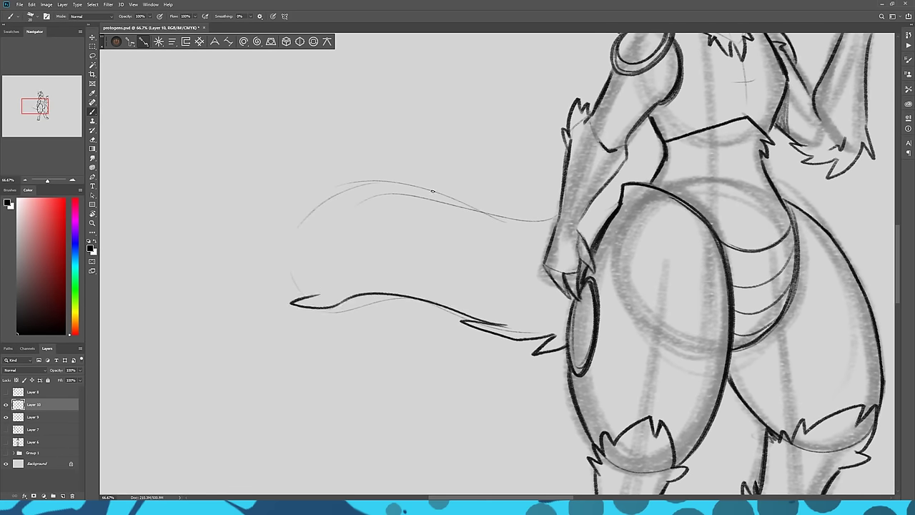
mouse_move(432, 191)
mouse_down()
mouse_move(350, 172)
mouse_move(379, 188)
mouse_move(335, 190)
mouse_move(285, 245)
mouse_move(304, 238)
mouse_move(278, 272)
mouse_move(295, 279)
mouse_move(283, 284)
mouse_move(315, 290)
mouse_up()
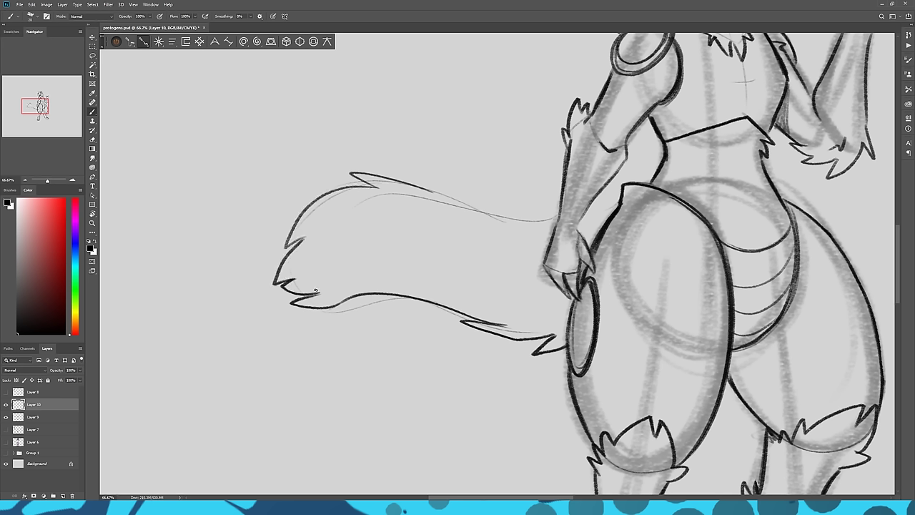
drag(556, 223, 408, 191)
mouse_move(563, 291)
mouse_down()
mouse_move(503, 297)
mouse_move(489, 288)
mouse_move(511, 281)
mouse_move(405, 256)
mouse_up()
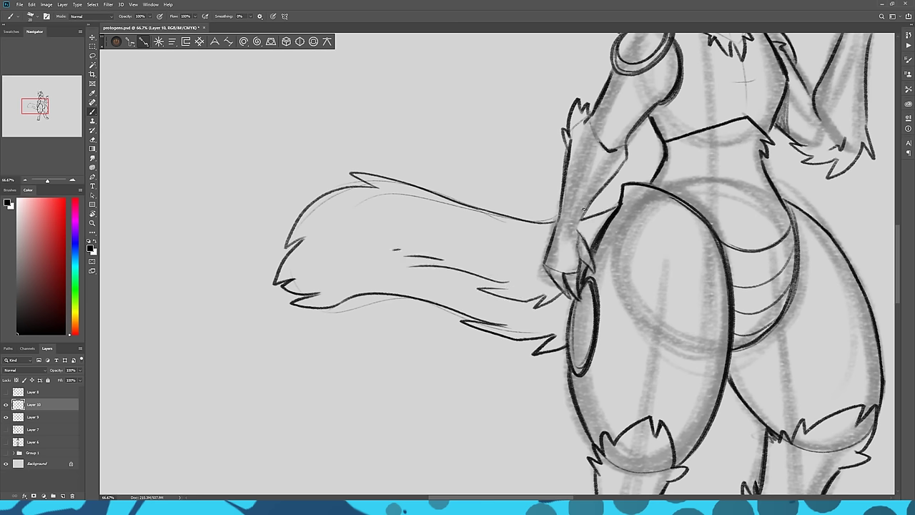
drag(587, 203, 508, 288)
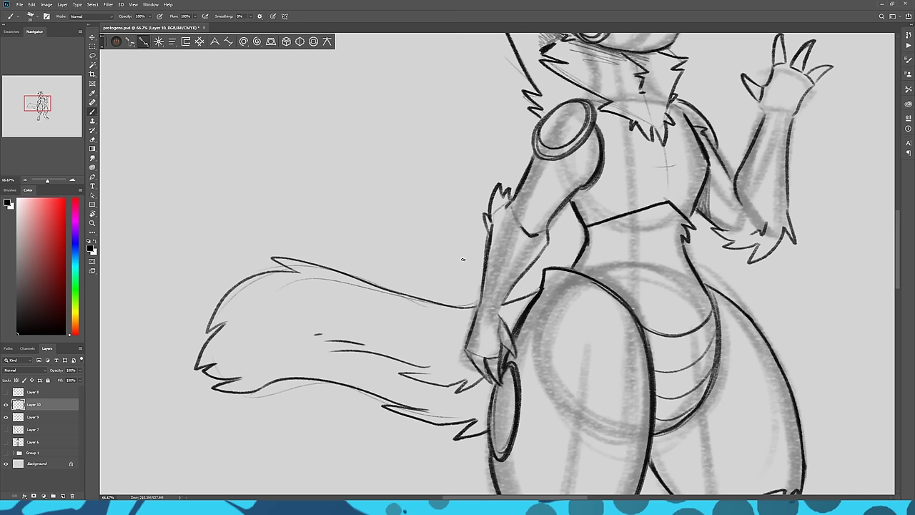
- Select Layer 9 and Layer 10 together and rotate the whole figure 2.70° clockwise with Free Transform
click(25, 181)
click(26, 180)
click(26, 181)
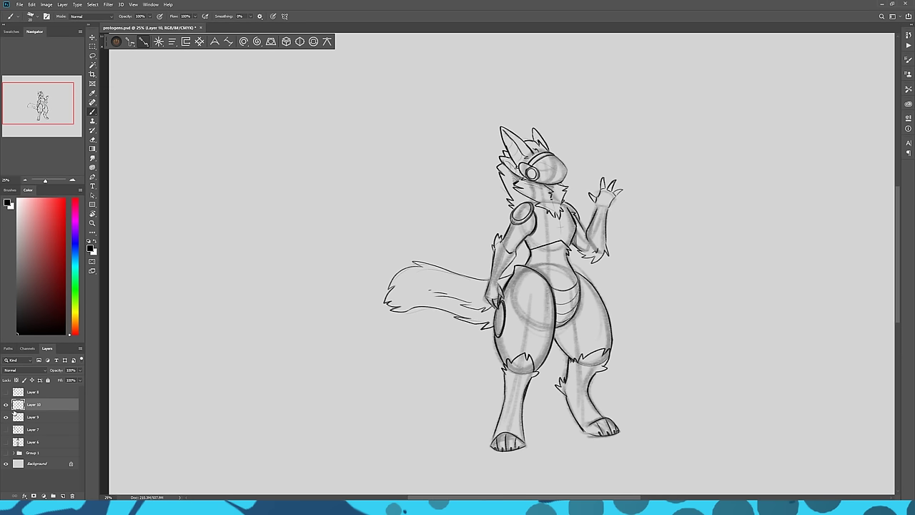
click(21, 417)
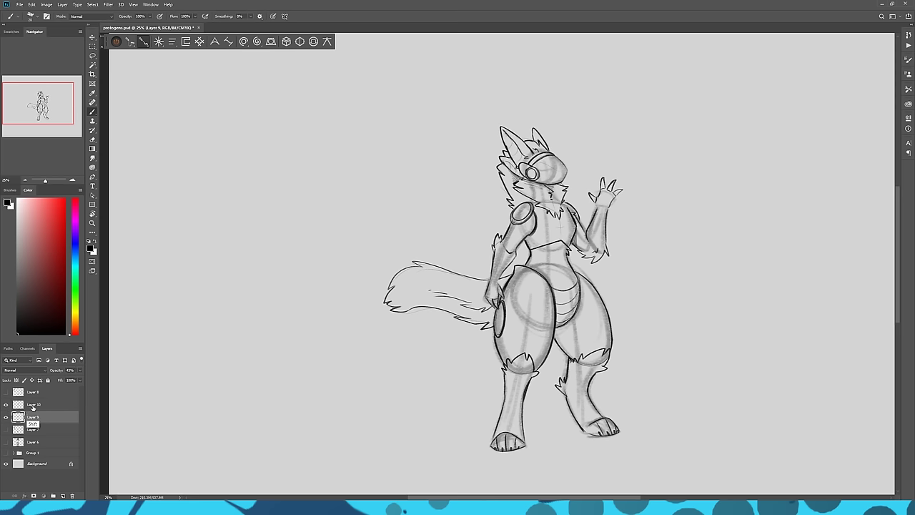
shift+click(32, 406)
key(ctrl+t)
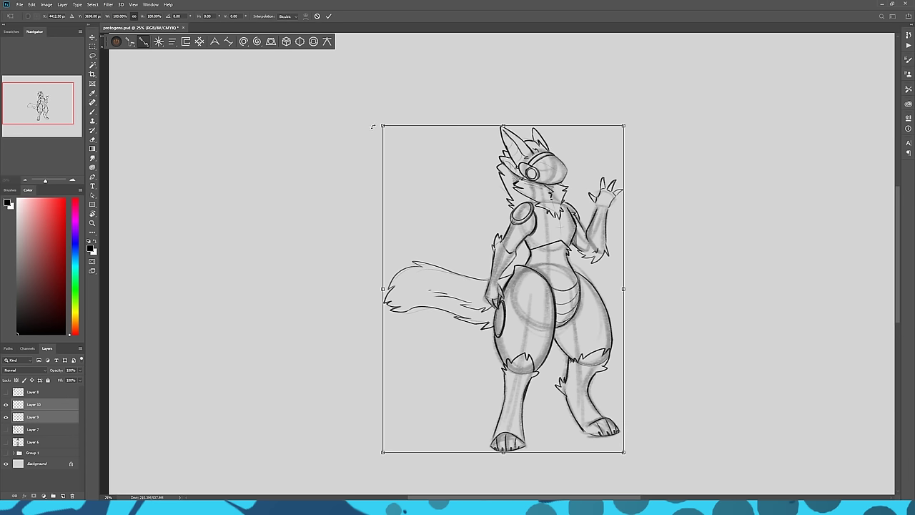
drag(371, 124, 356, 138)
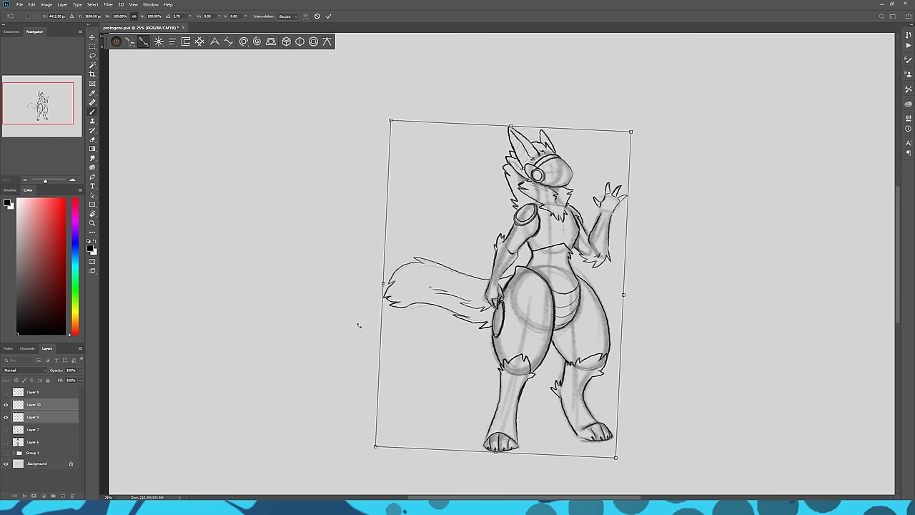
key(Return)
key(b)
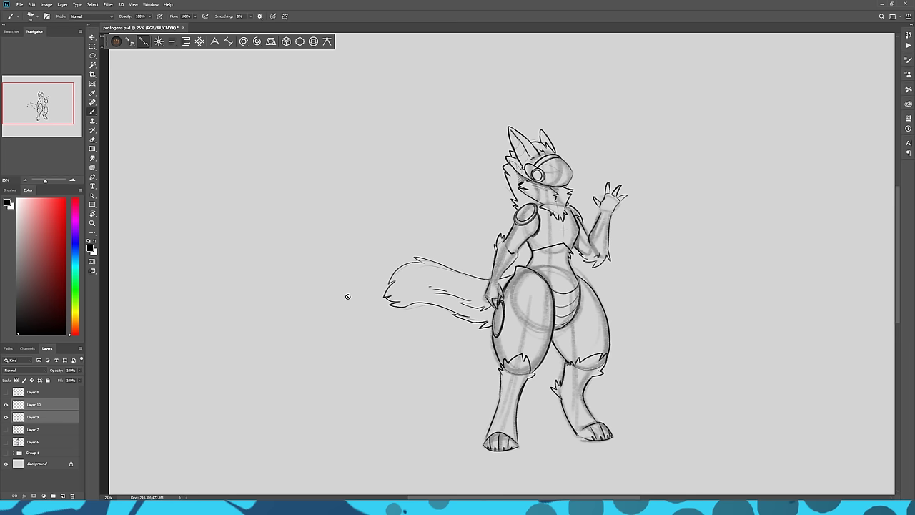
- Hide Layer 9, make Layer 10 active and touch up the lines at the far shoulder and raised hand
click(6, 417)
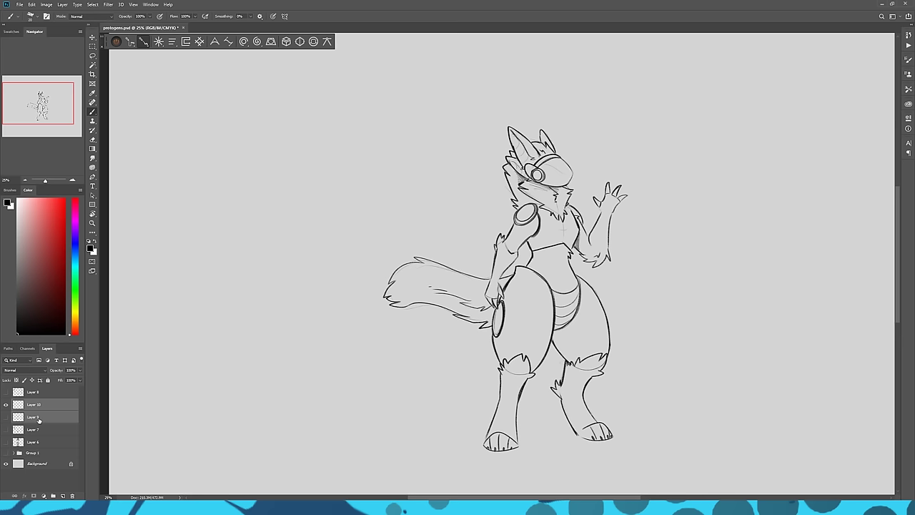
click(73, 180)
click(73, 180)
click(73, 181)
drag(556, 233, 364, 339)
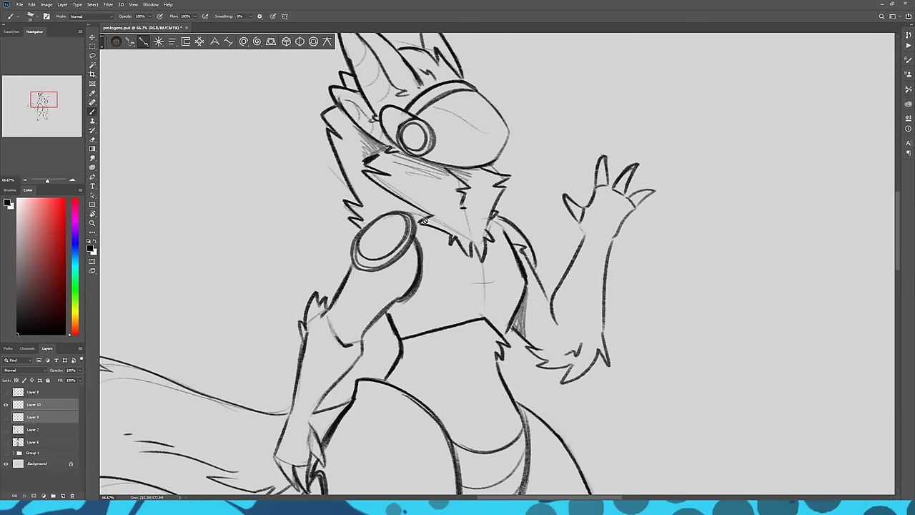
click(33, 408)
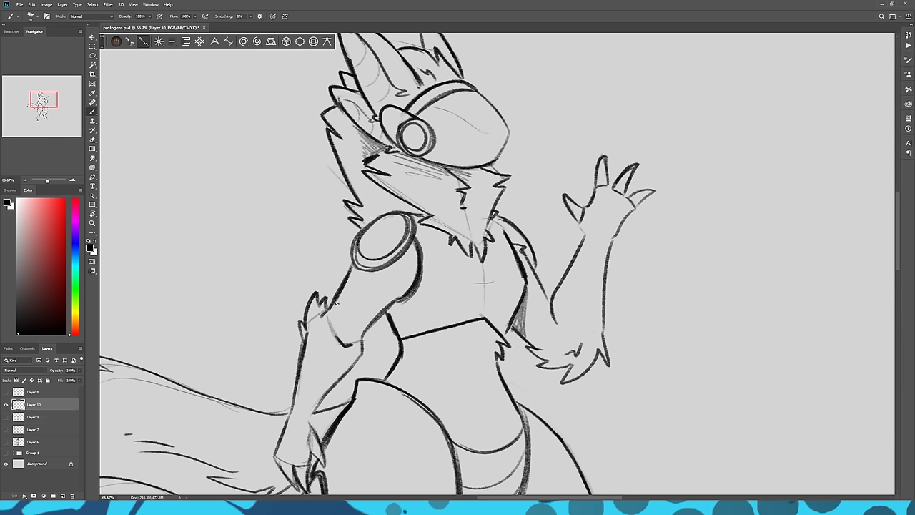
drag(492, 221, 505, 233)
drag(624, 194, 627, 203)
mouse_move(803, 187)
mouse_down()
mouse_move(807, 247)
mouse_move(765, 229)
mouse_move(812, 251)
mouse_move(765, 227)
mouse_up()
drag(763, 227, 787, 236)
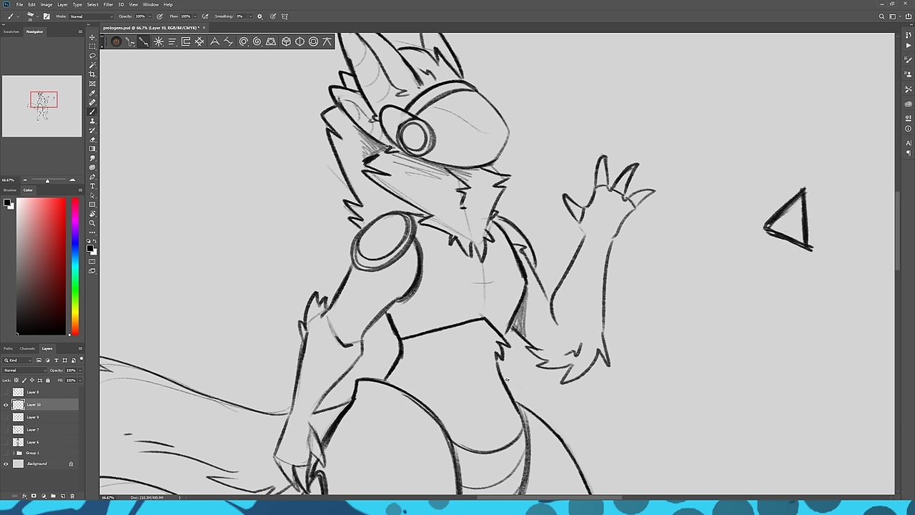
mouse_move(762, 82)
mouse_down()
mouse_move(737, 153)
mouse_move(716, 154)
mouse_up()
mouse_move(740, 60)
mouse_down()
mouse_move(738, 164)
mouse_move(693, 50)
mouse_up()
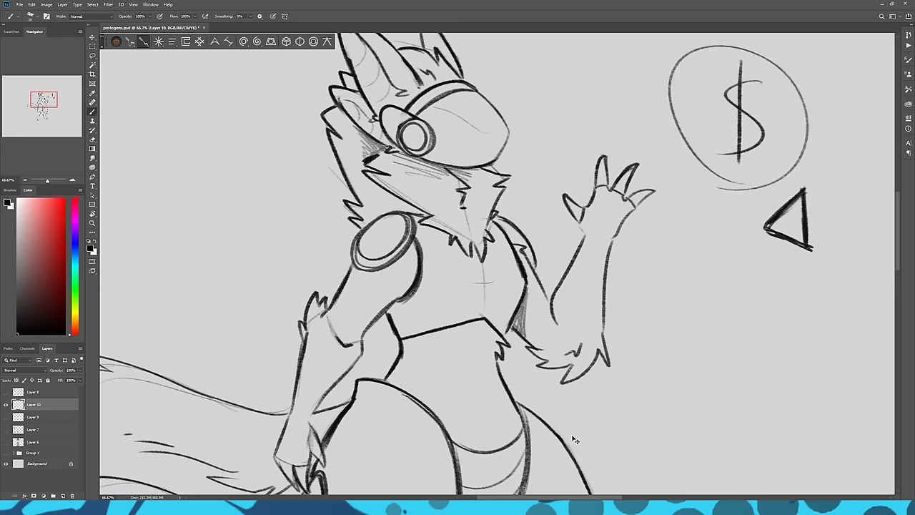
key(ctrl+z)
key(ctrl+z)
key(ctrl+z)
key(ctrl+z)
key(ctrl+z)
key(ctrl+z)
key(ctrl+z)
key(ctrl+z)
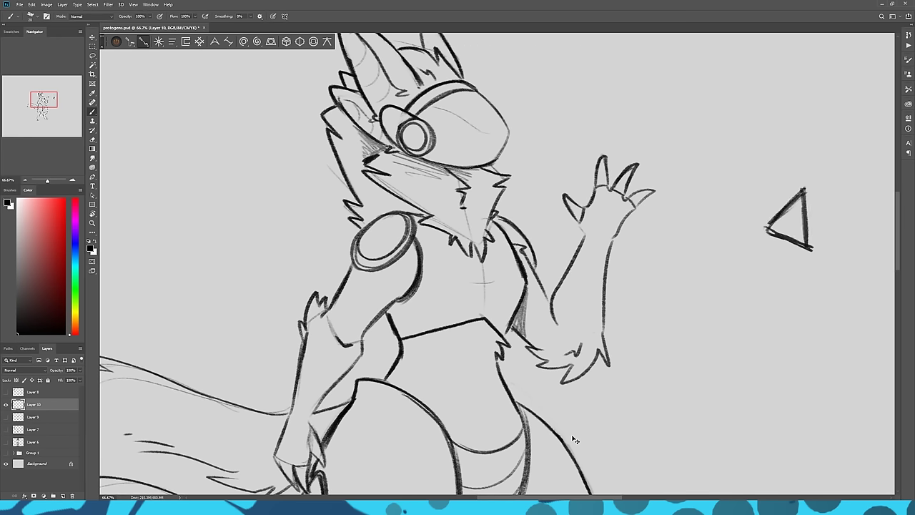
key(ctrl+z)
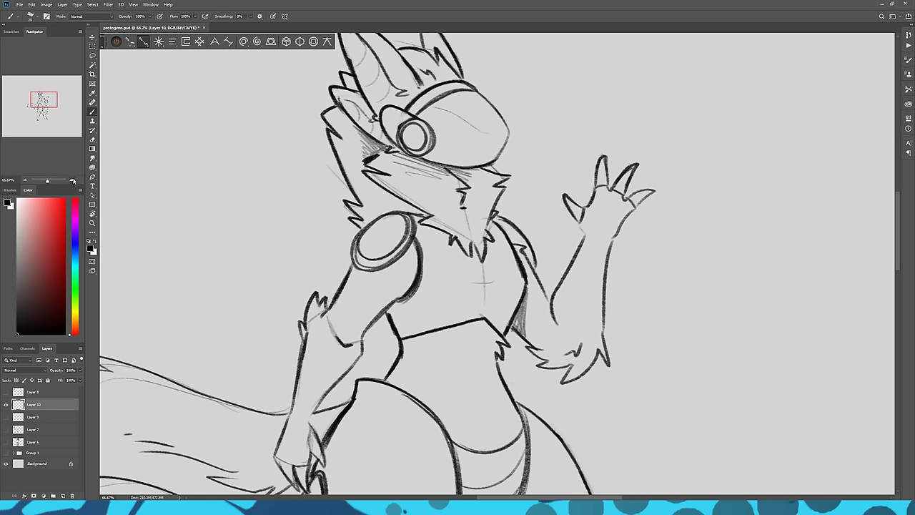
- Select the insides of the shoulder disc and the round earpiece with the Magic Wand
key(ctrl+plus)
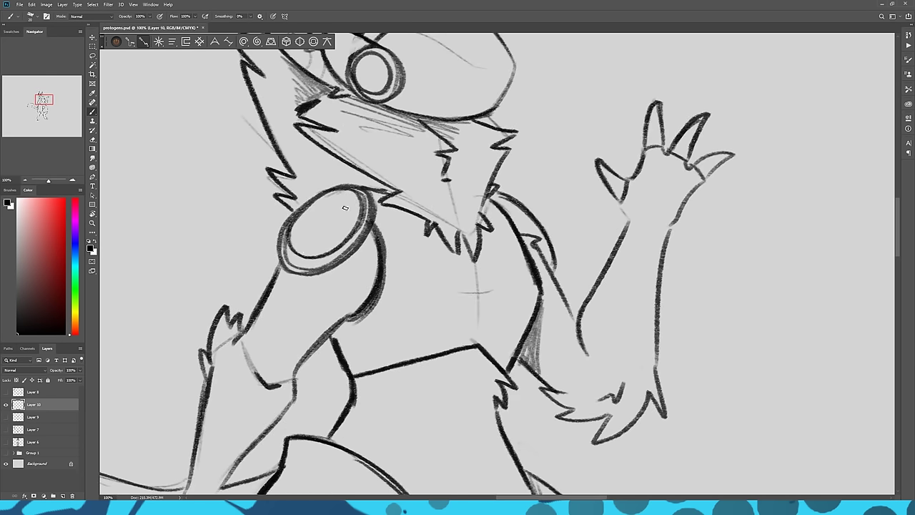
drag(296, 248, 329, 253)
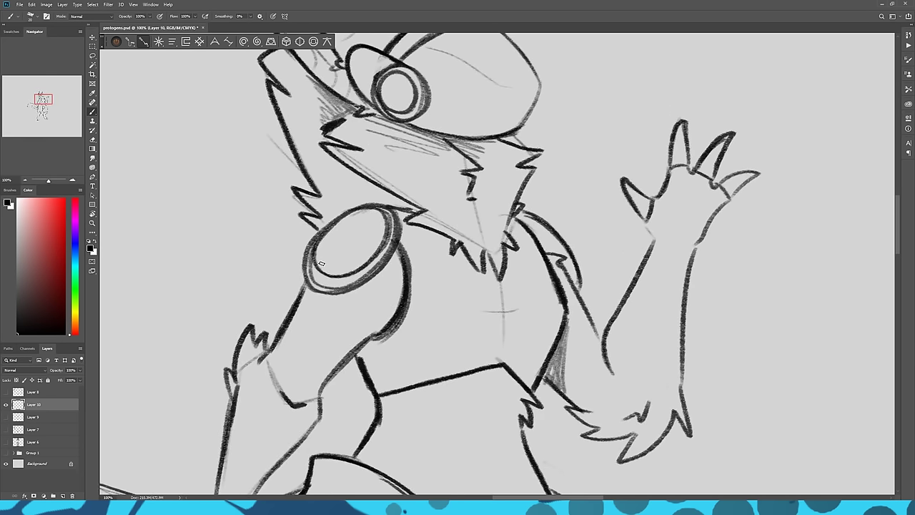
key(w)
click(335, 250)
shift+click(394, 96)
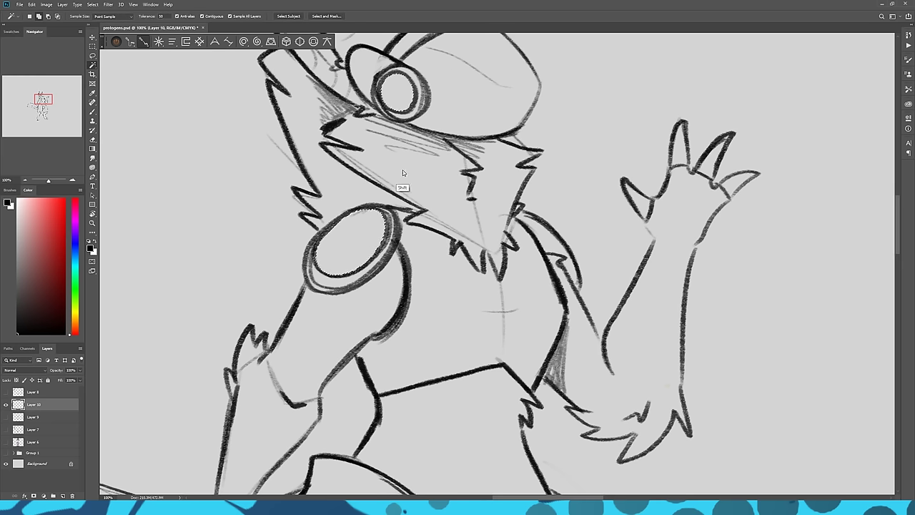
shift+click(405, 171)
key(ctrl+d)
click(397, 99)
shift+click(354, 250)
- Fill the shoulder disc, earpiece circle and outer thigh oval with dark diagonal hatching, and clear the selection
key(b)
key(F1)
mouse_move(322, 272)
mouse_down()
mouse_move(343, 247)
mouse_move(356, 269)
mouse_move(376, 247)
mouse_up()
drag(358, 443, 397, 57)
drag(261, 322, 276, 362)
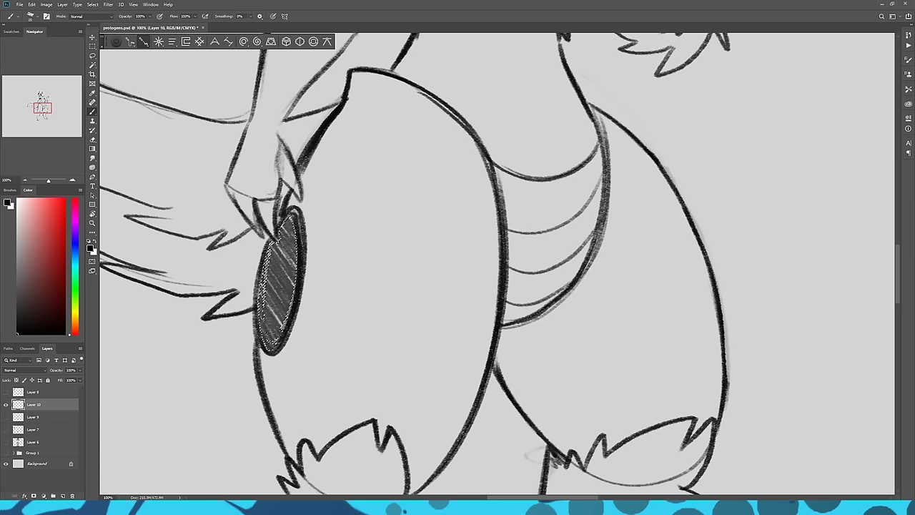
key(w)
key(ctrl+d)
- Strengthen the front edge of the visor outline and select the visor's interior with the Magic Wand
scroll(448, 129, up, 8)
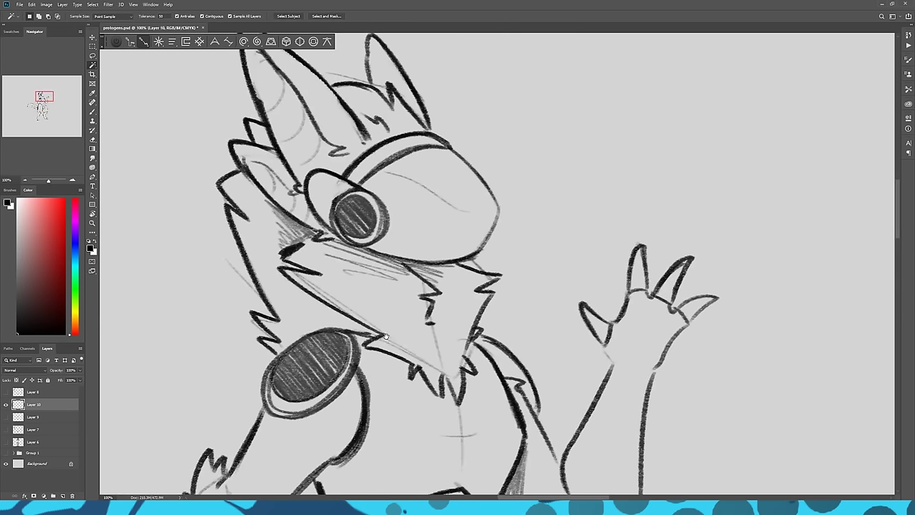
key(b)
drag(499, 205, 481, 253)
key(w)
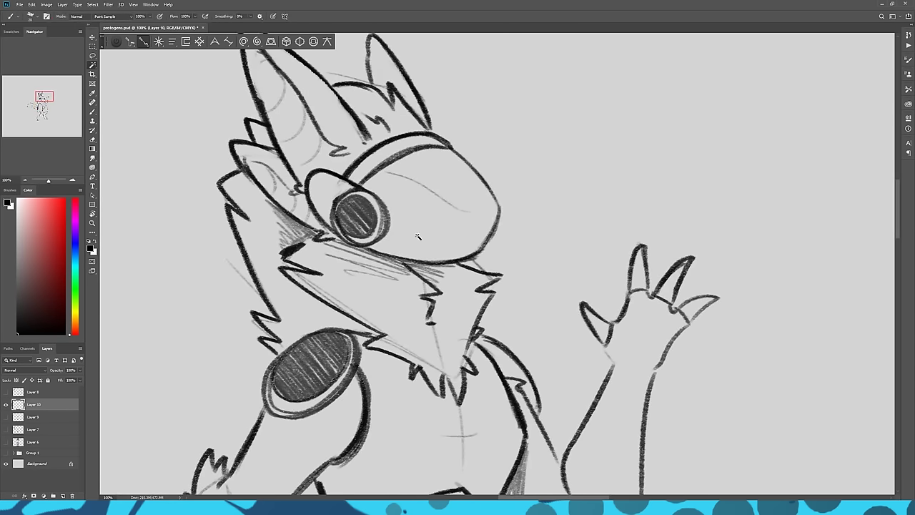
click(419, 236)
key(b)
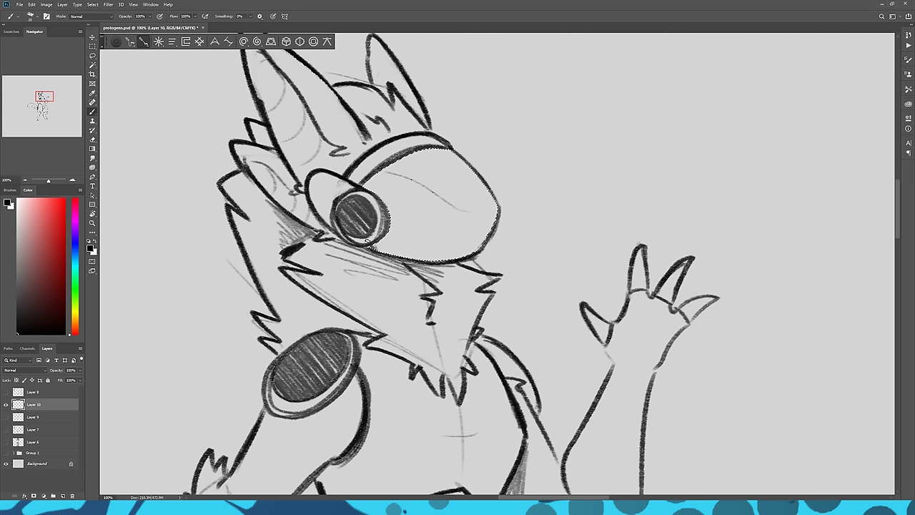
- Fill the selected visor area with dense dark diagonal hatching
mouse_move(359, 179)
mouse_down()
mouse_move(399, 261)
mouse_move(416, 267)
mouse_up()
mouse_move(377, 166)
mouse_down()
mouse_move(434, 273)
mouse_move(407, 172)
mouse_move(393, 154)
mouse_move(429, 257)
mouse_move(437, 159)
mouse_move(452, 261)
mouse_move(427, 186)
mouse_move(451, 254)
mouse_move(461, 154)
mouse_move(472, 250)
mouse_move(465, 201)
mouse_move(472, 243)
mouse_move(483, 157)
mouse_move(494, 229)
mouse_move(491, 197)
mouse_move(463, 214)
mouse_move(437, 156)
mouse_move(458, 254)
mouse_move(405, 187)
mouse_move(406, 218)
mouse_move(388, 246)
mouse_up()
mouse_move(423, 222)
mouse_down()
mouse_move(440, 196)
mouse_move(483, 229)
mouse_move(458, 158)
mouse_move(486, 207)
mouse_move(379, 215)
mouse_move(486, 179)
mouse_move(485, 227)
mouse_up()
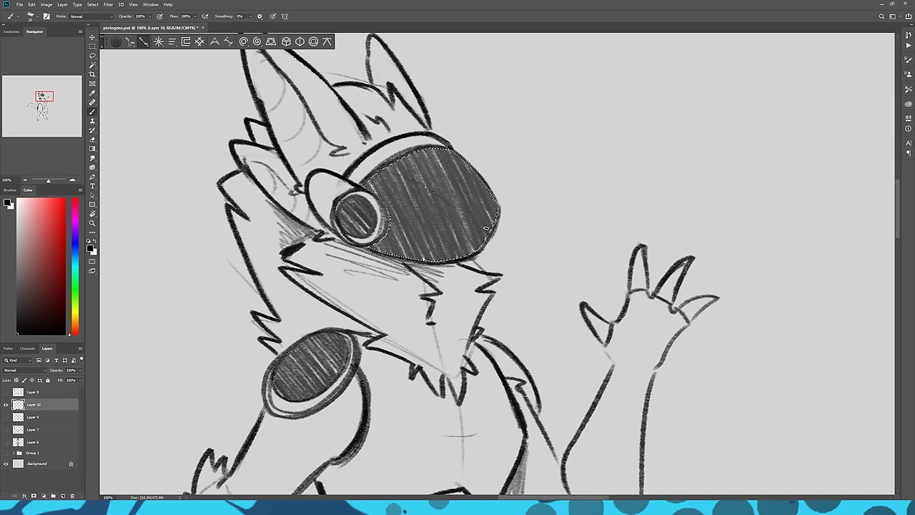
- Clear the visor selection and strengthen the outlines of the round earpiece and the visor's front edge with the brush
key(w)
key(ctrl+d)
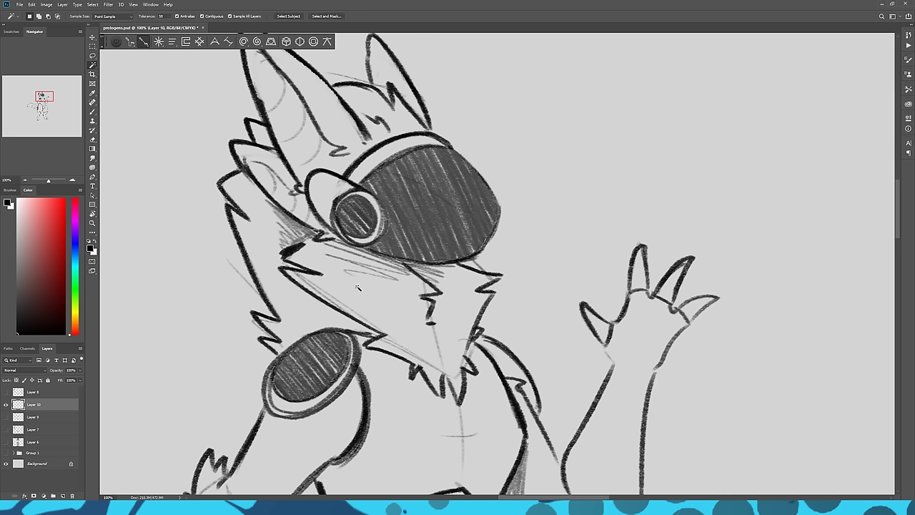
key(b)
mouse_move(367, 246)
mouse_down()
mouse_move(386, 205)
mouse_move(385, 216)
mouse_up()
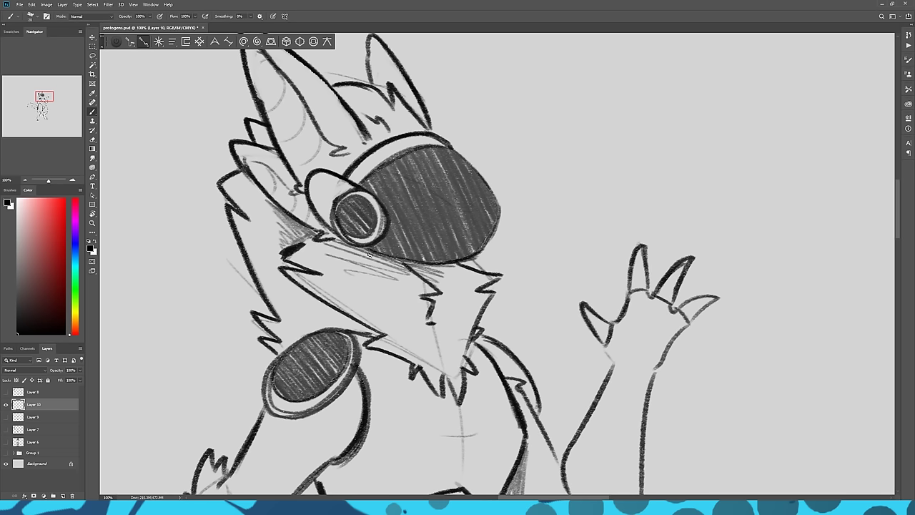
drag(471, 255, 451, 150)
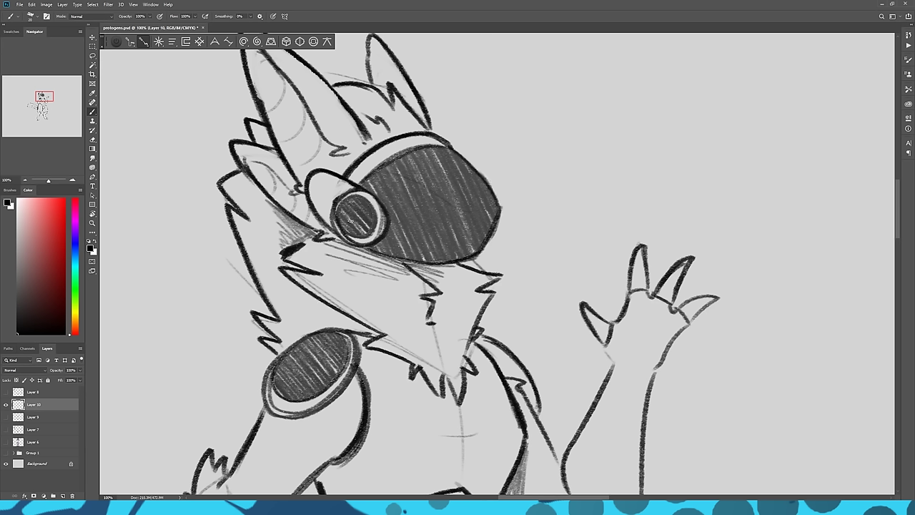
key(e)
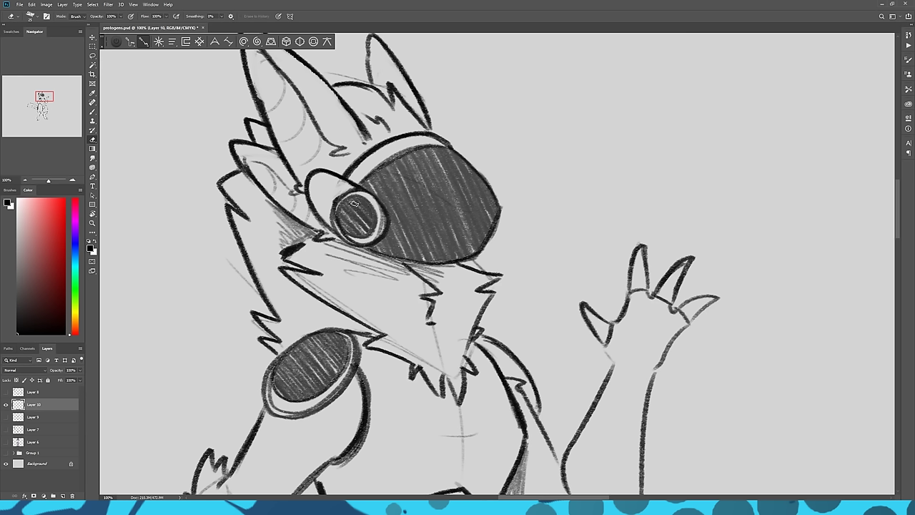
mouse_move(355, 214)
mouse_down()
mouse_move(370, 221)
mouse_move(356, 232)
mouse_move(356, 207)
mouse_up()
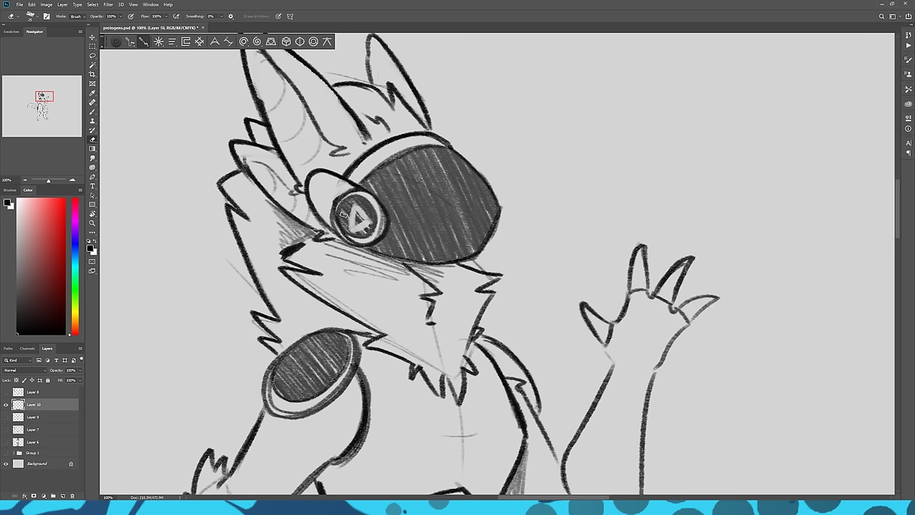
key(ctrl+z)
key(ctrl+z)
key(ctrl+z)
key(ctrl+z)
key(ctrl+z)
- Reduce the eraser size and erase an angular two-part emblem into the dark earpiece, shoulder disc and outer thigh oval
right_click(352, 217)
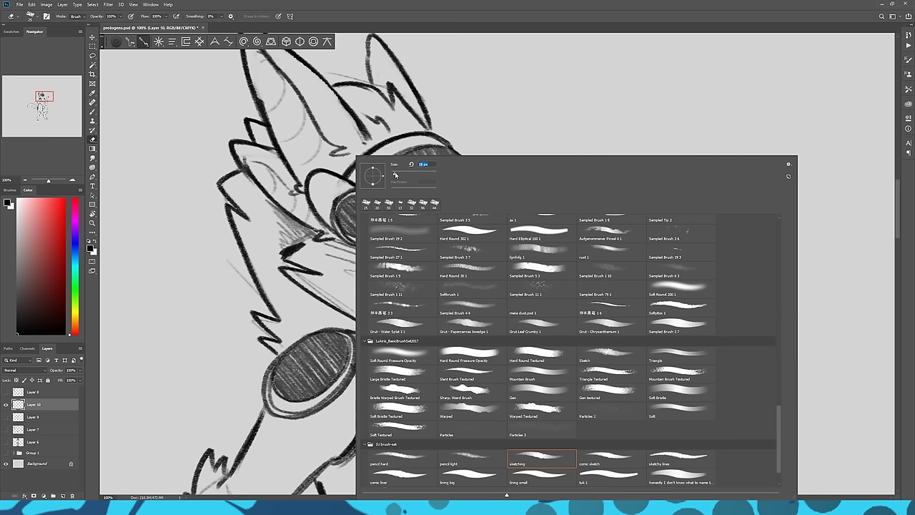
drag(395, 173, 394, 174)
click(346, 215)
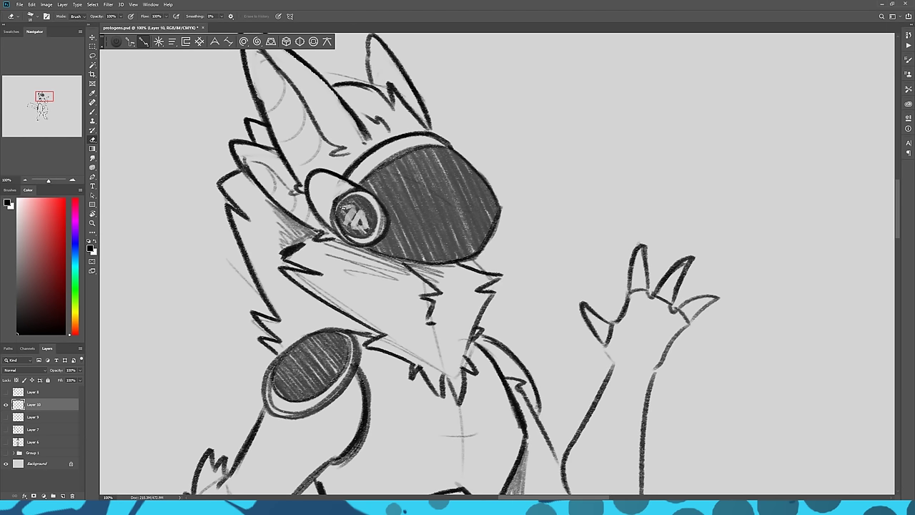
drag(343, 207, 342, 224)
drag(240, 408, 274, 328)
mouse_move(330, 297)
mouse_down()
mouse_move(358, 277)
mouse_move(335, 292)
mouse_move(359, 279)
mouse_move(362, 303)
mouse_move(355, 269)
mouse_move(330, 270)
mouse_move(324, 287)
mouse_move(331, 270)
mouse_move(351, 269)
mouse_move(327, 288)
mouse_move(356, 302)
mouse_move(361, 330)
mouse_move(369, 279)
mouse_move(379, 310)
mouse_move(362, 328)
mouse_move(370, 283)
mouse_move(352, 322)
mouse_move(358, 277)
mouse_move(347, 293)
mouse_move(350, 322)
mouse_up()
scroll(326, 258, down, 15)
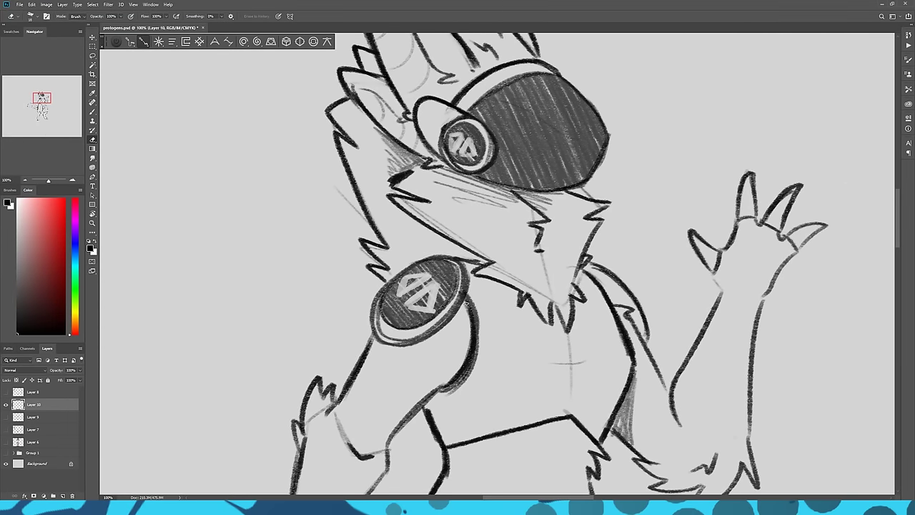
- Erase a light arched triangular eye and a zigzag mouth line into the dark visor to form the face display
drag(420, 172, 383, 308)
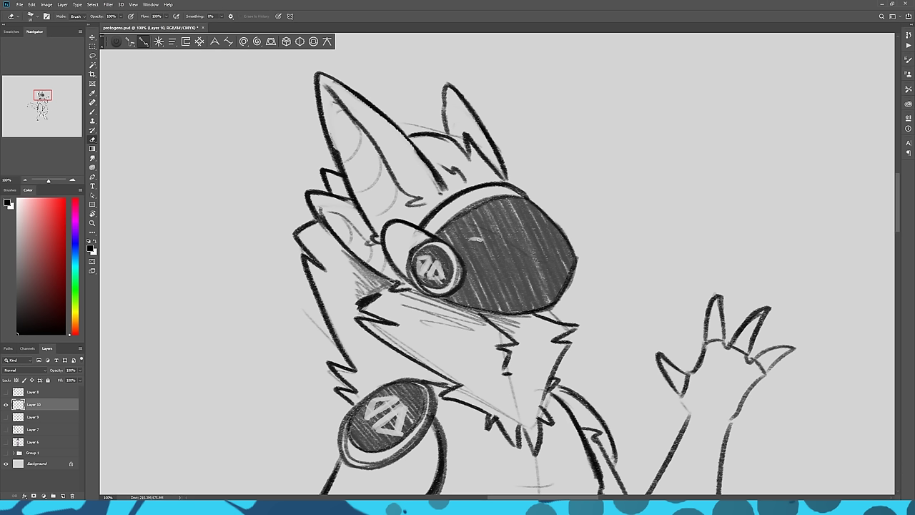
mouse_move(490, 252)
mouse_down()
mouse_move(479, 240)
mouse_move(469, 240)
mouse_move(490, 254)
mouse_move(462, 244)
mouse_up()
mouse_move(547, 294)
mouse_down()
mouse_move(528, 304)
mouse_move(548, 293)
mouse_move(491, 289)
mouse_move(482, 275)
mouse_move(527, 304)
mouse_move(477, 279)
mouse_move(484, 283)
mouse_move(475, 267)
mouse_move(479, 278)
mouse_up()
key(ctrl+z)
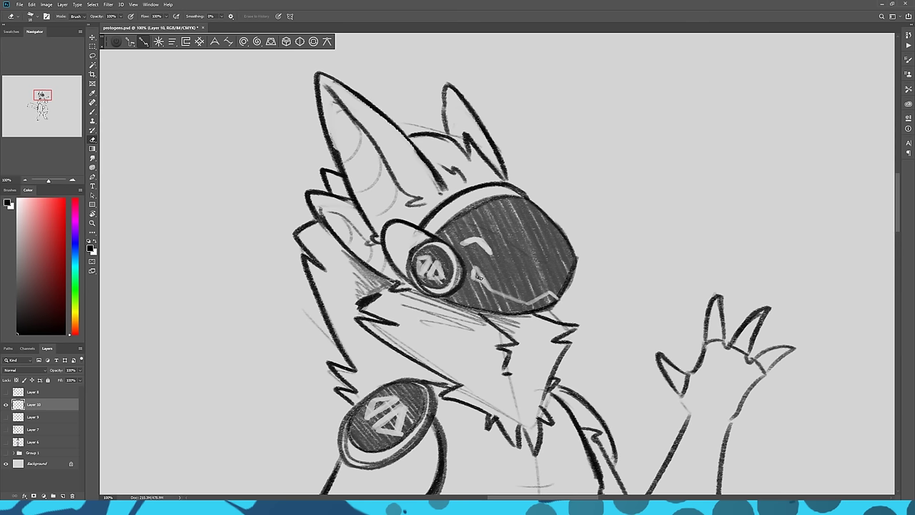
mouse_move(479, 234)
mouse_down()
mouse_move(466, 243)
mouse_move(486, 253)
mouse_move(463, 245)
mouse_up()
- Draw a large triangle outline on the near side of the chest, pointing toward the center line
key(b)
drag(296, 423, 300, 225)
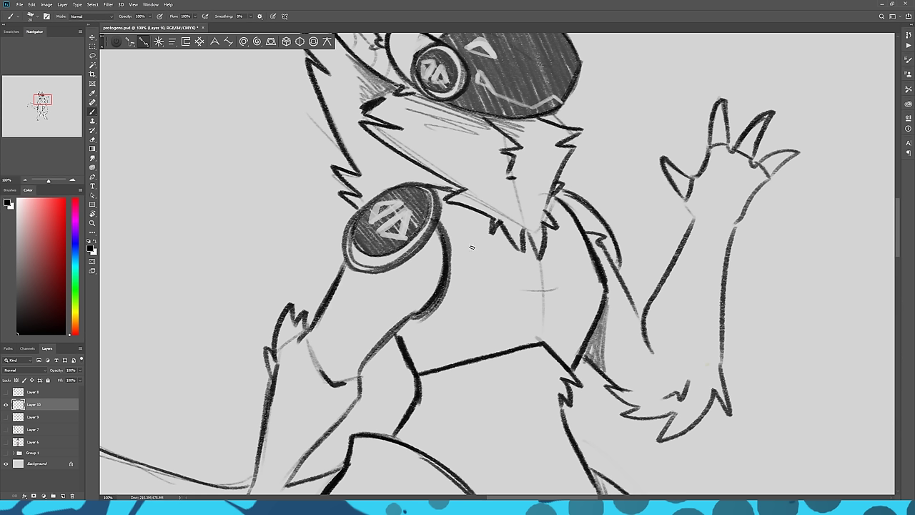
drag(484, 256, 527, 289)
mouse_move(474, 252)
mouse_down()
mouse_move(461, 305)
mouse_move(521, 287)
mouse_up()
mouse_move(519, 287)
mouse_down()
mouse_move(462, 303)
mouse_move(524, 286)
mouse_move(483, 252)
mouse_move(493, 262)
mouse_move(471, 253)
mouse_move(459, 306)
mouse_up()
mouse_move(475, 247)
mouse_down()
mouse_move(457, 308)
mouse_move(522, 286)
mouse_move(475, 248)
mouse_up()
mouse_move(476, 248)
mouse_down()
mouse_move(525, 286)
mouse_move(505, 272)
mouse_up()
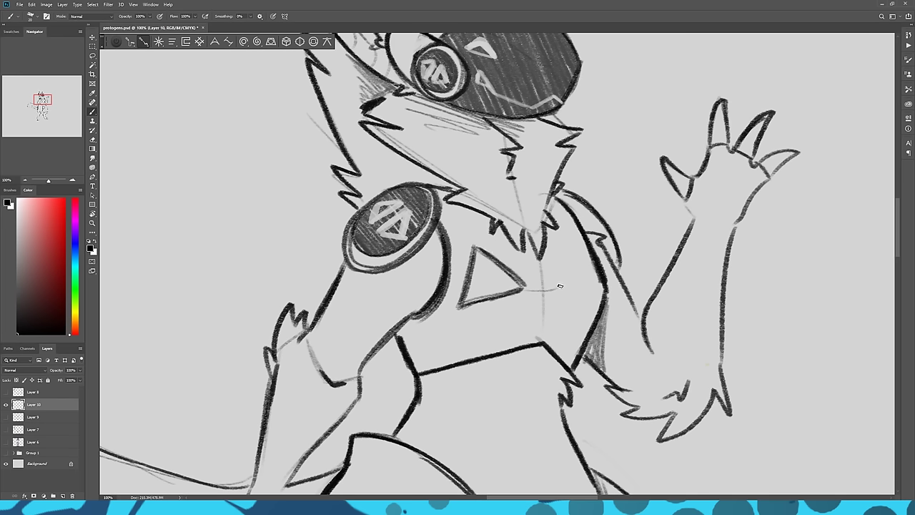
- Draw a diamond on the far side of the chest and a small triangle below each of the two large markings
mouse_move(560, 286)
mouse_down()
mouse_move(585, 258)
mouse_move(538, 269)
mouse_move(565, 280)
mouse_move(574, 269)
mouse_move(588, 272)
mouse_move(585, 298)
mouse_move(541, 280)
mouse_move(582, 305)
mouse_up()
drag(585, 259, 597, 288)
mouse_move(458, 307)
mouse_down()
mouse_move(479, 274)
mouse_move(471, 253)
mouse_move(463, 300)
mouse_up()
mouse_move(479, 270)
mouse_down()
mouse_move(463, 299)
mouse_move(486, 252)
mouse_move(519, 281)
mouse_up()
mouse_move(557, 288)
mouse_down()
mouse_move(582, 259)
mouse_move(577, 304)
mouse_move(568, 299)
mouse_up()
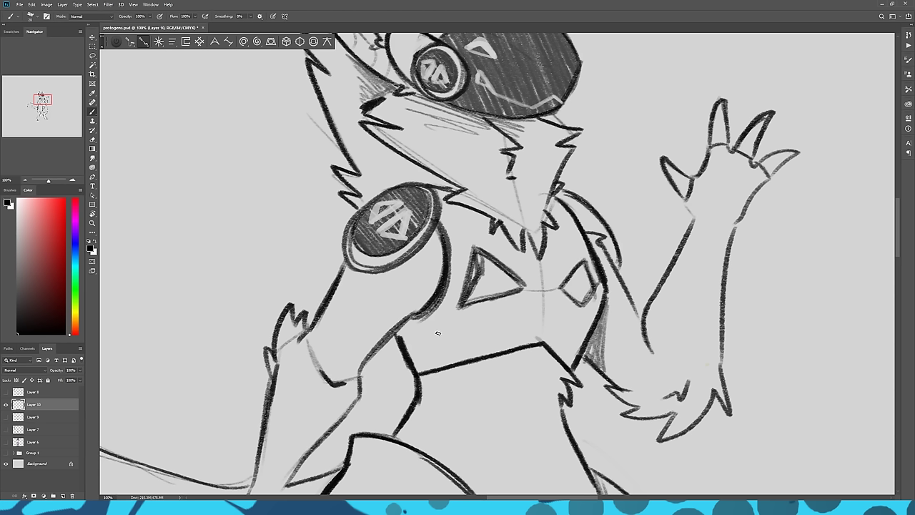
mouse_move(465, 315)
mouse_down()
mouse_move(493, 309)
mouse_move(477, 342)
mouse_move(459, 315)
mouse_move(493, 319)
mouse_move(469, 312)
mouse_up()
mouse_move(567, 307)
mouse_down()
mouse_move(569, 330)
mouse_move(585, 316)
mouse_move(569, 329)
mouse_up()
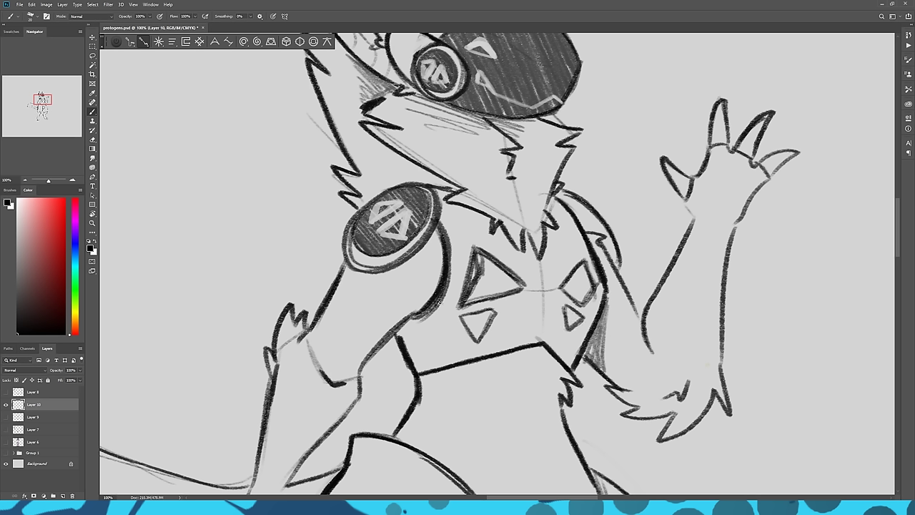
- Trim the thickened outer edge of the large chest triangle with the eraser
key(e)
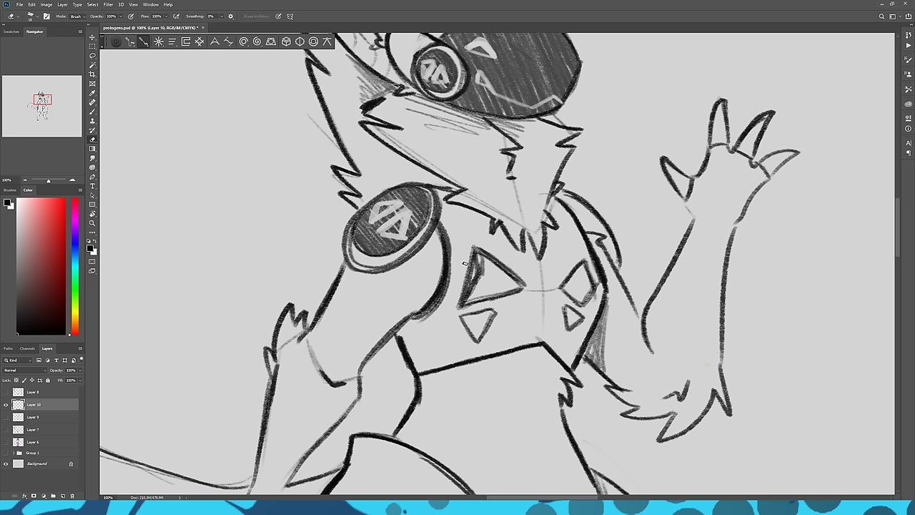
mouse_move(466, 260)
mouse_down()
mouse_move(469, 280)
mouse_move(472, 251)
mouse_move(466, 280)
mouse_move(470, 251)
mouse_move(480, 275)
mouse_up()
key(b)
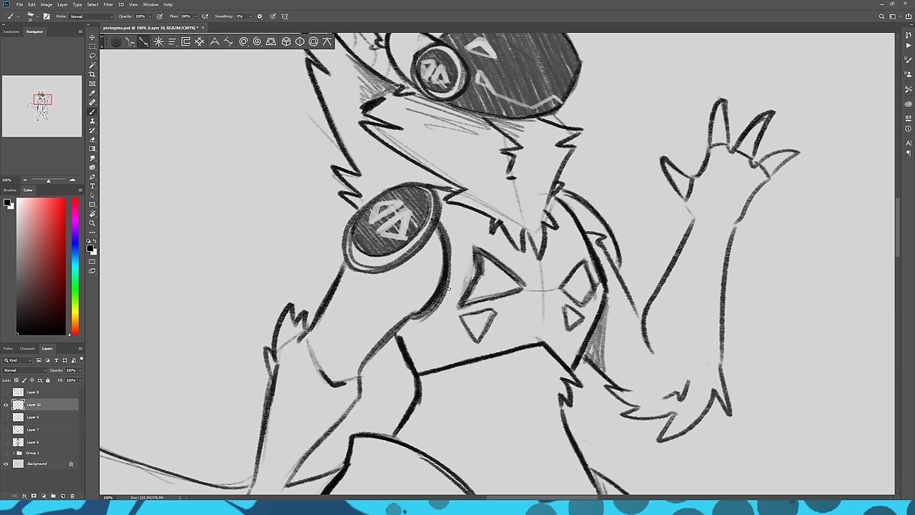
- Shade beneath the neck ruff beside the shoulder disc and sketch short navel marks on the abdomen
drag(452, 187, 403, 170)
scroll(377, 404, down, 3)
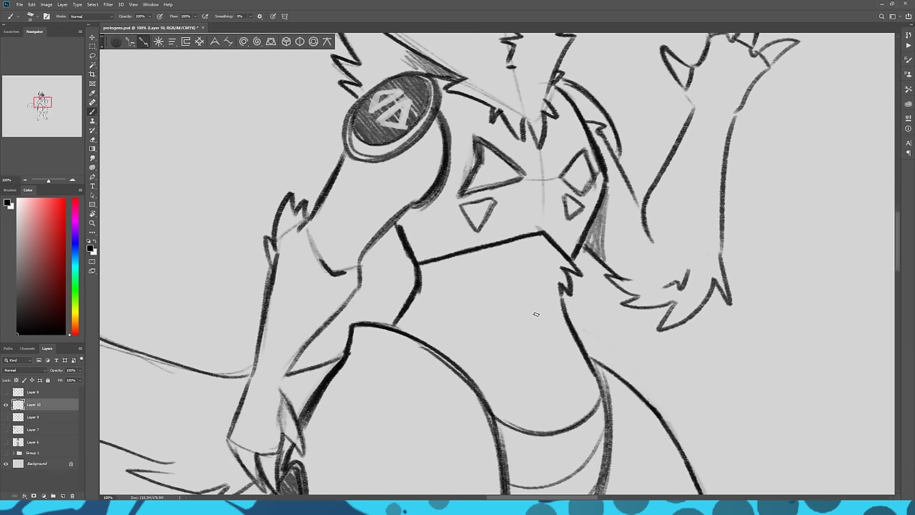
drag(531, 314, 544, 338)
drag(543, 349, 547, 363)
- Thicken the outlines of the triangles and the diamond on the chest
drag(324, 212, 321, 313)
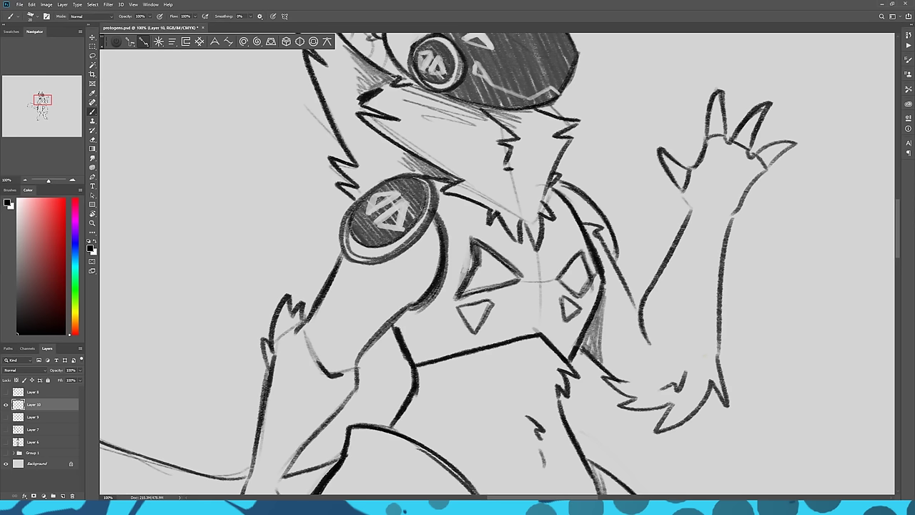
mouse_move(462, 294)
mouse_down()
mouse_move(579, 254)
mouse_move(576, 295)
mouse_up()
drag(490, 306, 471, 327)
drag(561, 296, 566, 314)
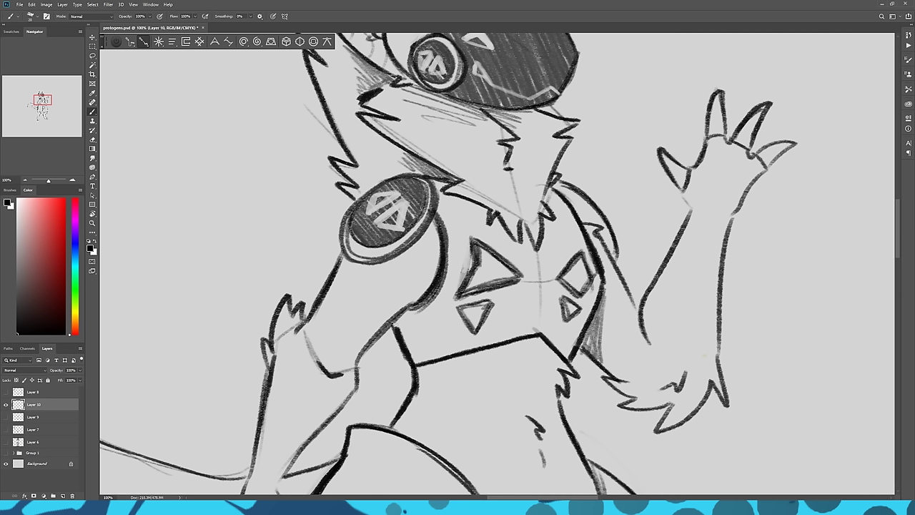
- Draw panel lines connecting the chest markings to the shoulders and the sides of the torso
mouse_move(465, 305)
mouse_down()
mouse_move(404, 320)
mouse_move(456, 306)
mouse_up()
drag(492, 303, 534, 333)
key(ctrl+z)
mouse_move(434, 211)
mouse_down()
mouse_move(486, 247)
mouse_move(473, 238)
mouse_up()
drag(585, 237, 562, 267)
drag(475, 239, 437, 215)
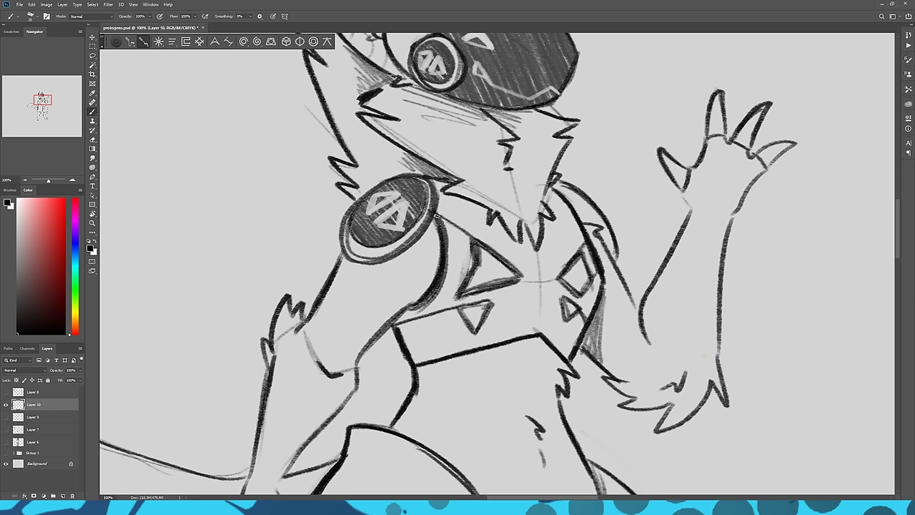
mouse_move(425, 304)
mouse_down()
mouse_move(463, 291)
mouse_move(441, 303)
mouse_up()
- Fill the chest markings with dark hatching and shade the fur tips at the base of the neck ruff
mouse_move(469, 326)
mouse_down()
mouse_move(465, 315)
mouse_move(481, 307)
mouse_move(474, 283)
mouse_move(490, 264)
mouse_move(503, 276)
mouse_move(509, 267)
mouse_up()
drag(576, 287, 582, 269)
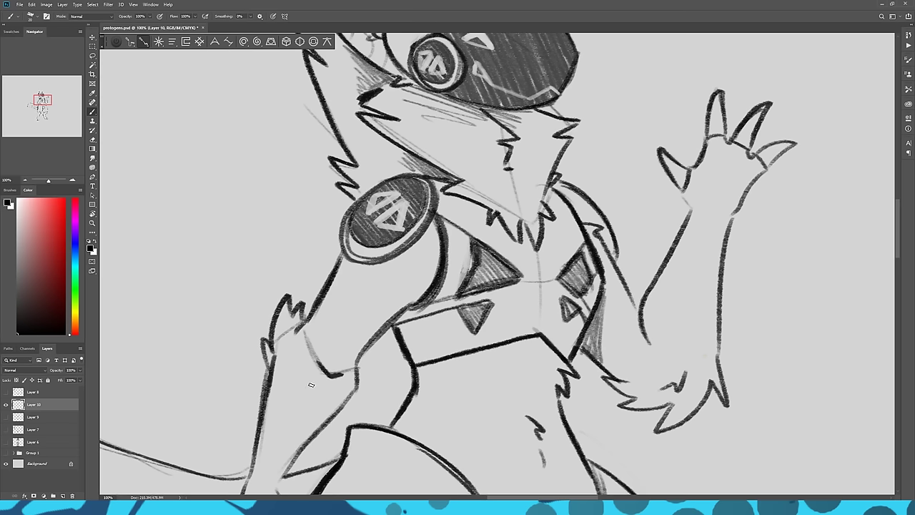
scroll(273, 381, down, 3)
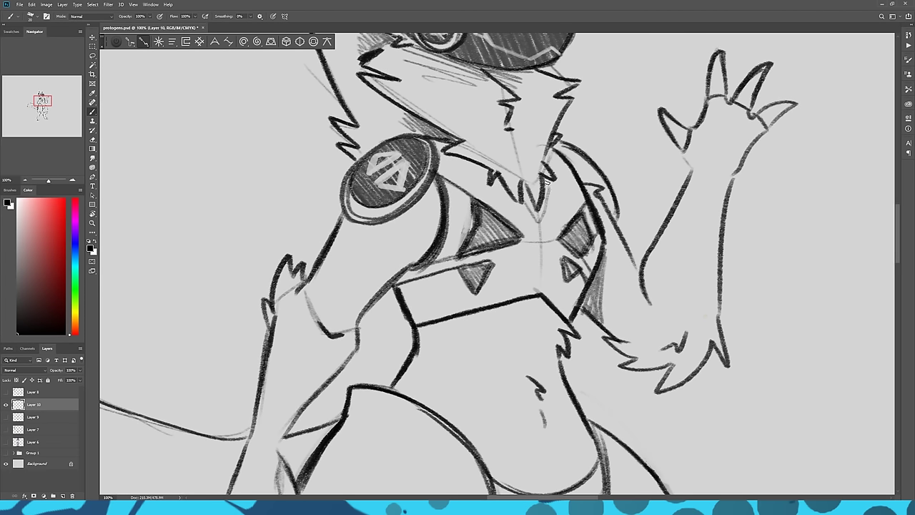
mouse_move(524, 195)
mouse_down()
mouse_move(531, 214)
mouse_move(542, 190)
mouse_move(536, 219)
mouse_up()
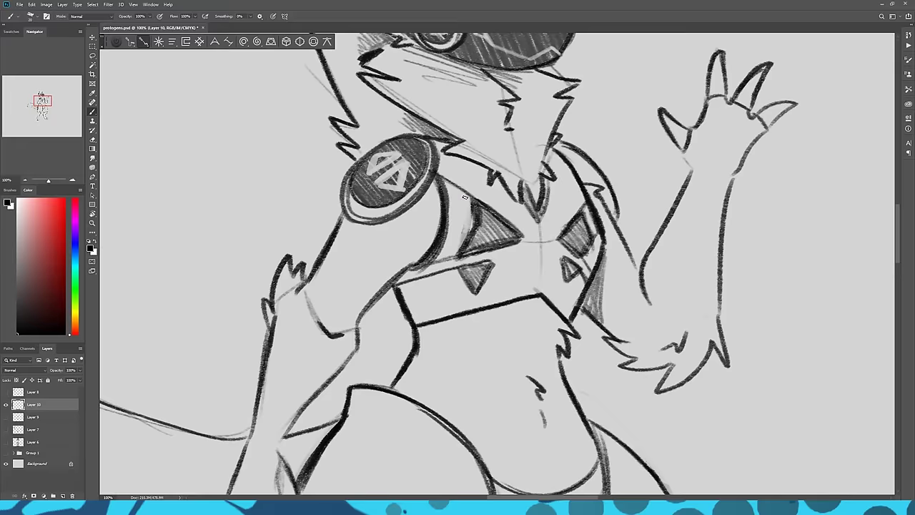
- Draw a curved line from the hip down the near thigh, ending in a large triangle with thickened edges
scroll(465, 196, down, 10)
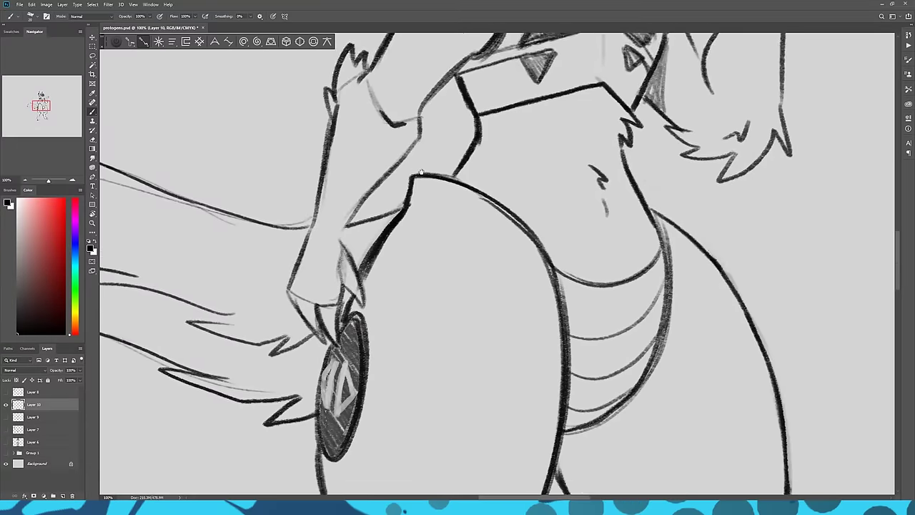
drag(348, 292, 348, 296)
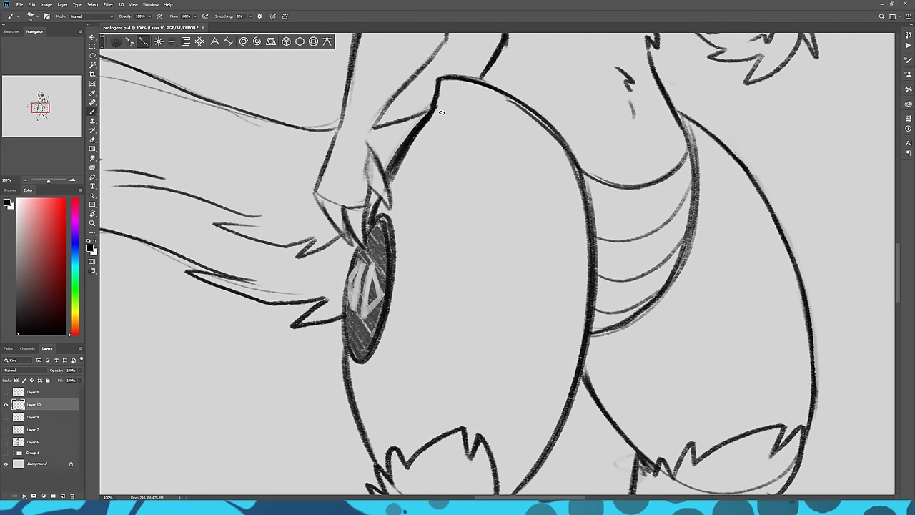
mouse_move(433, 108)
mouse_down()
mouse_move(462, 133)
mouse_move(529, 252)
mouse_up()
drag(434, 106, 546, 284)
mouse_move(515, 206)
mouse_down()
mouse_move(548, 289)
mouse_move(465, 285)
mouse_up()
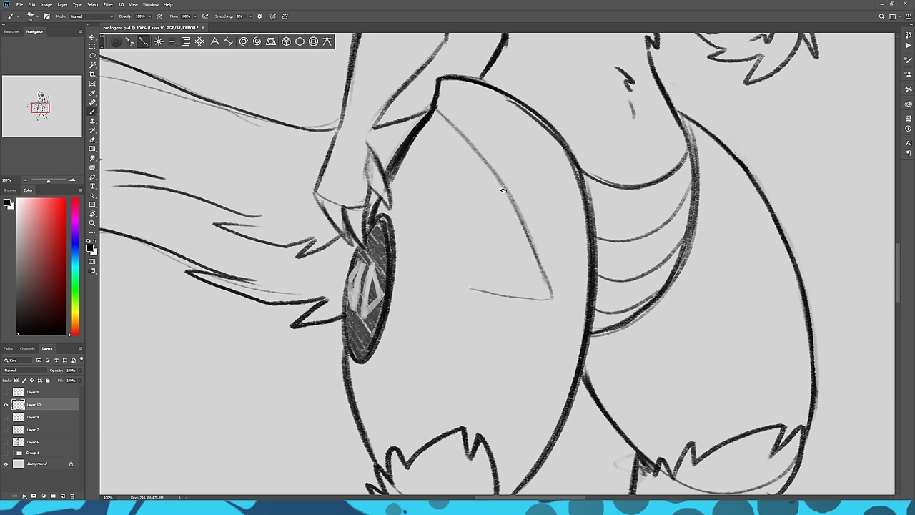
drag(504, 190, 472, 286)
drag(501, 209, 469, 289)
mouse_move(505, 188)
mouse_down()
mouse_move(469, 289)
mouse_move(546, 275)
mouse_move(553, 298)
mouse_move(469, 288)
mouse_move(555, 296)
mouse_move(503, 194)
mouse_move(471, 287)
mouse_move(548, 292)
mouse_up()
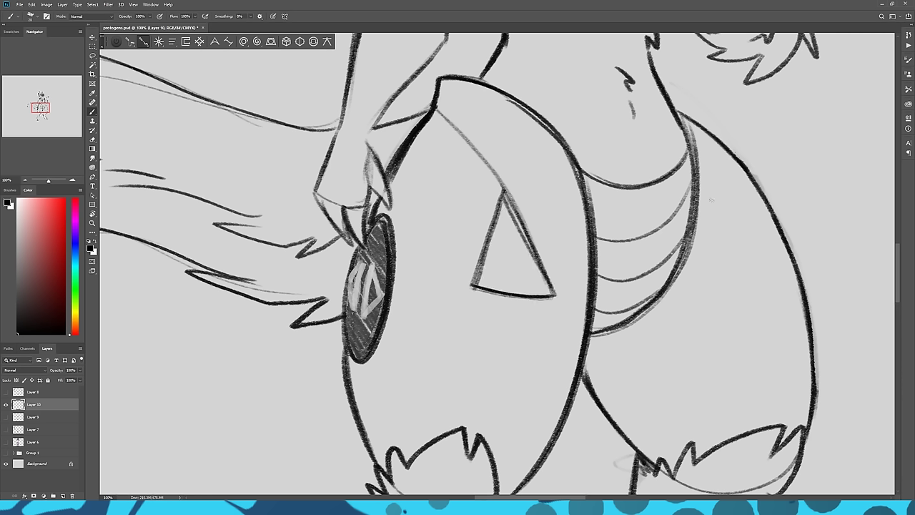
- Draw a matching line and narrower triangle on the far thigh, and hatch both thigh triangles dark
mouse_move(729, 157)
mouse_down()
mouse_move(732, 286)
mouse_move(775, 262)
mouse_up()
drag(741, 202, 772, 263)
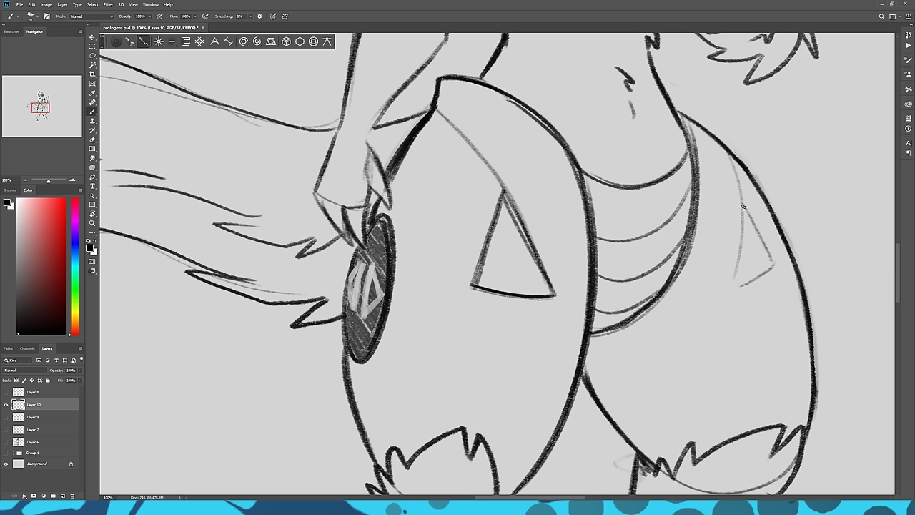
mouse_move(743, 206)
mouse_down()
mouse_move(734, 285)
mouse_move(770, 264)
mouse_move(746, 208)
mouse_move(776, 263)
mouse_up()
drag(744, 208, 733, 283)
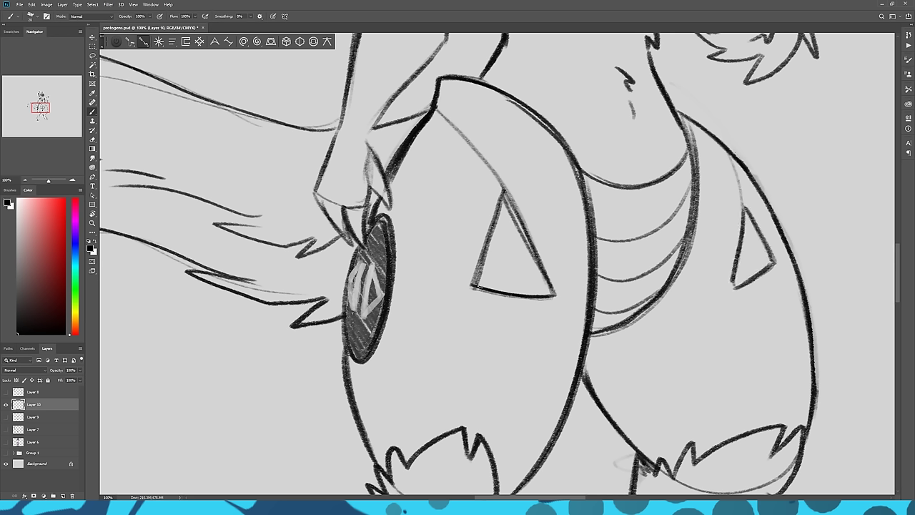
mouse_move(475, 289)
mouse_down()
mouse_move(512, 243)
mouse_move(526, 272)
mouse_move(500, 236)
mouse_move(504, 287)
mouse_move(535, 264)
mouse_up()
mouse_move(733, 285)
mouse_down()
mouse_move(749, 249)
mouse_move(758, 277)
mouse_up()
- Draw a small triangle under the near thigh's large one, with a curved line running to the thigh's outer edge
mouse_move(469, 294)
mouse_down()
mouse_move(516, 306)
mouse_move(471, 297)
mouse_move(468, 318)
mouse_move(519, 308)
mouse_move(465, 302)
mouse_move(471, 295)
mouse_move(462, 331)
mouse_up()
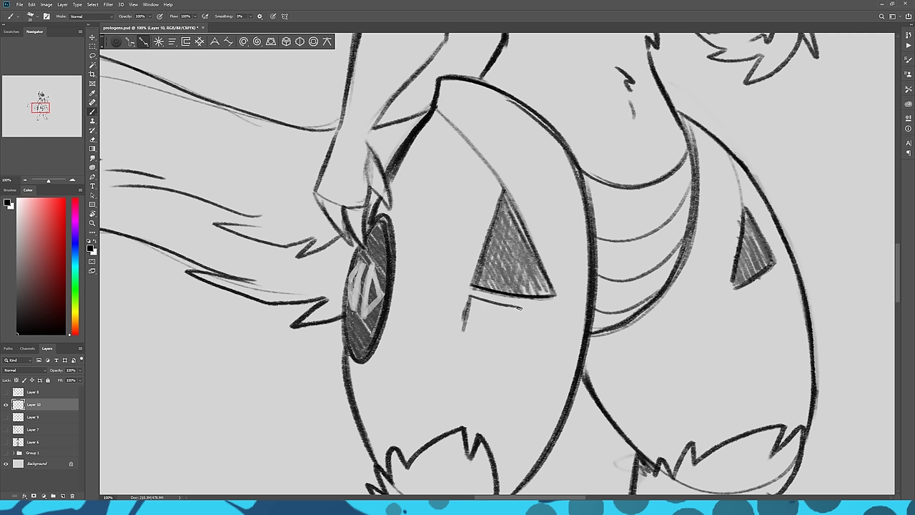
mouse_move(519, 307)
mouse_down()
mouse_move(463, 331)
mouse_move(520, 309)
mouse_up()
mouse_move(345, 387)
mouse_down()
mouse_move(378, 383)
mouse_move(520, 309)
mouse_up()
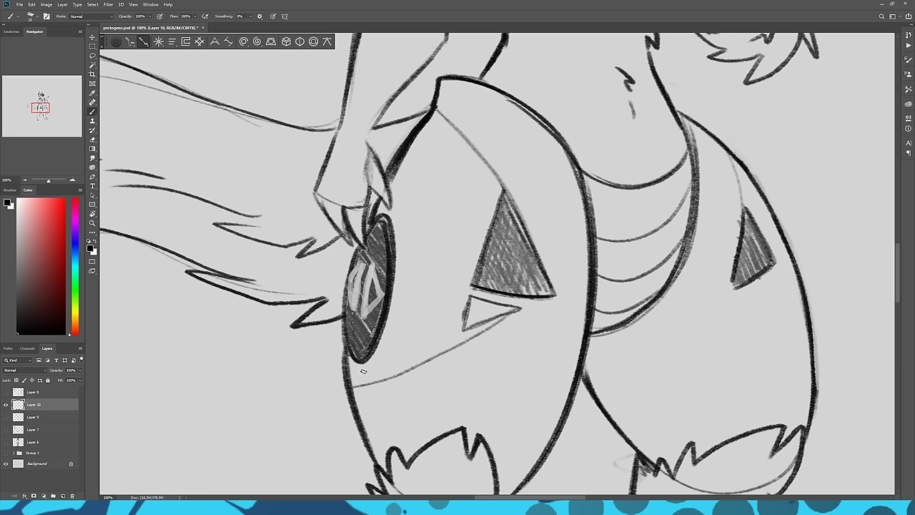
key(ctrl+z)
mouse_move(348, 393)
mouse_down()
mouse_move(424, 366)
mouse_move(519, 309)
mouse_up()
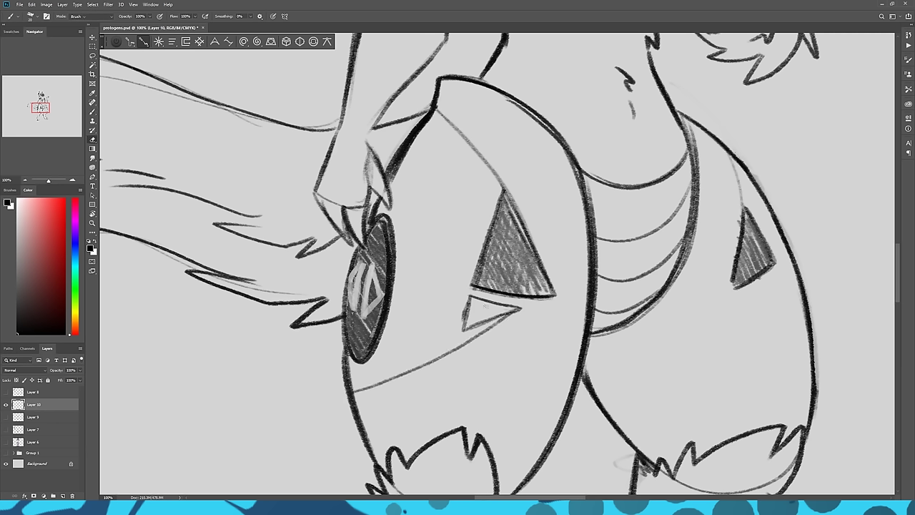
key(e)
mouse_move(469, 327)
mouse_down()
mouse_move(495, 317)
mouse_move(466, 321)
mouse_move(473, 299)
mouse_move(462, 338)
mouse_up()
key(b)
mouse_move(468, 308)
mouse_down()
mouse_move(459, 343)
mouse_move(520, 307)
mouse_up()
mouse_move(522, 306)
mouse_down()
mouse_move(470, 300)
mouse_move(461, 341)
mouse_up()
- Draw a matching small triangle and line on the far thigh, and hatch both small thigh triangles dark
mouse_move(779, 279)
mouse_down()
mouse_move(792, 310)
mouse_move(751, 289)
mouse_move(806, 319)
mouse_up()
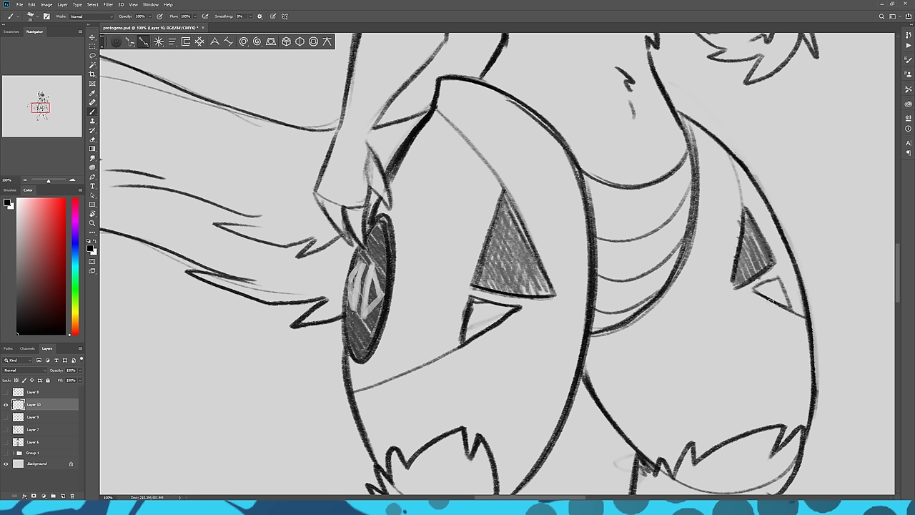
mouse_move(755, 287)
mouse_down()
mouse_move(782, 303)
mouse_move(769, 283)
mouse_up()
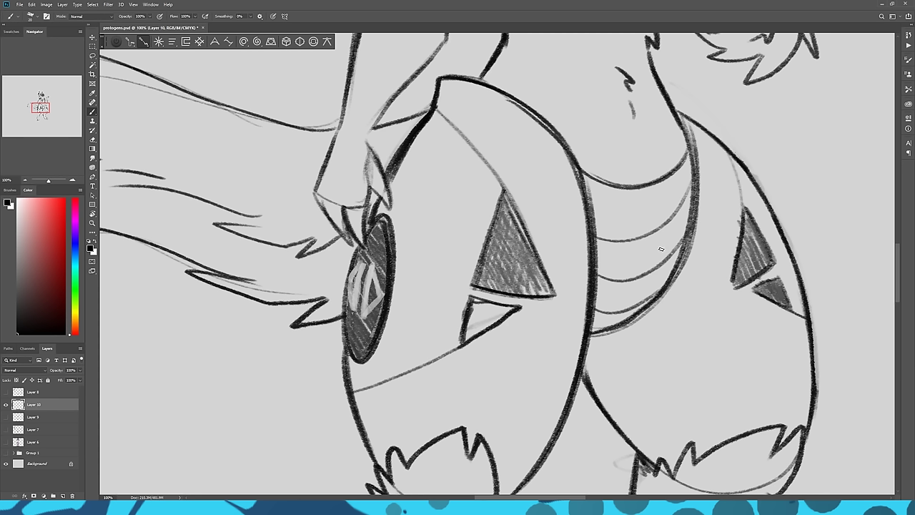
mouse_move(470, 306)
mouse_down()
mouse_move(473, 321)
mouse_move(480, 314)
mouse_move(492, 324)
mouse_move(504, 311)
mouse_move(476, 332)
mouse_move(472, 304)
mouse_move(491, 318)
mouse_up()
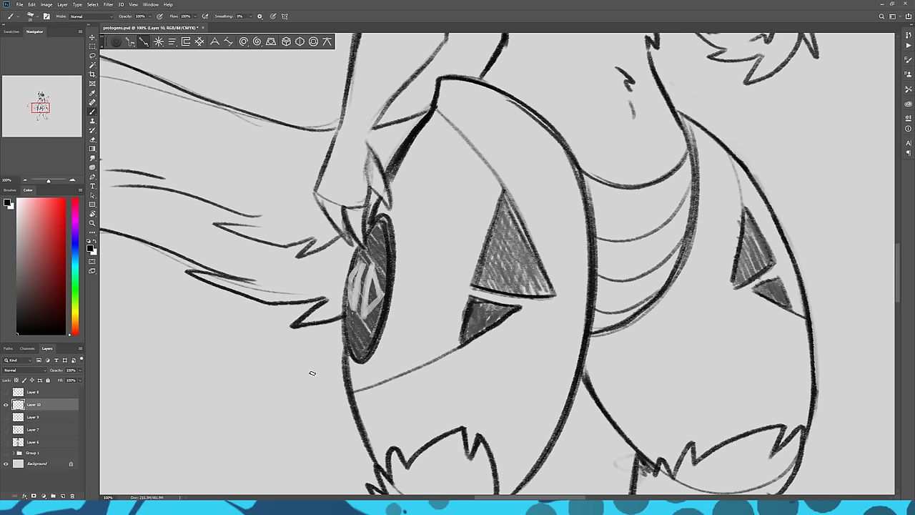
drag(303, 336, 293, 359)
click(27, 181)
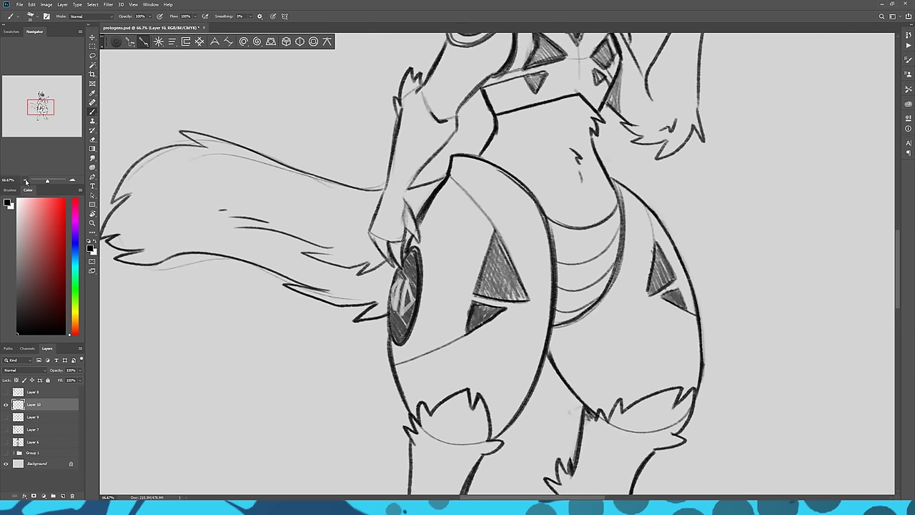
drag(240, 222, 233, 261)
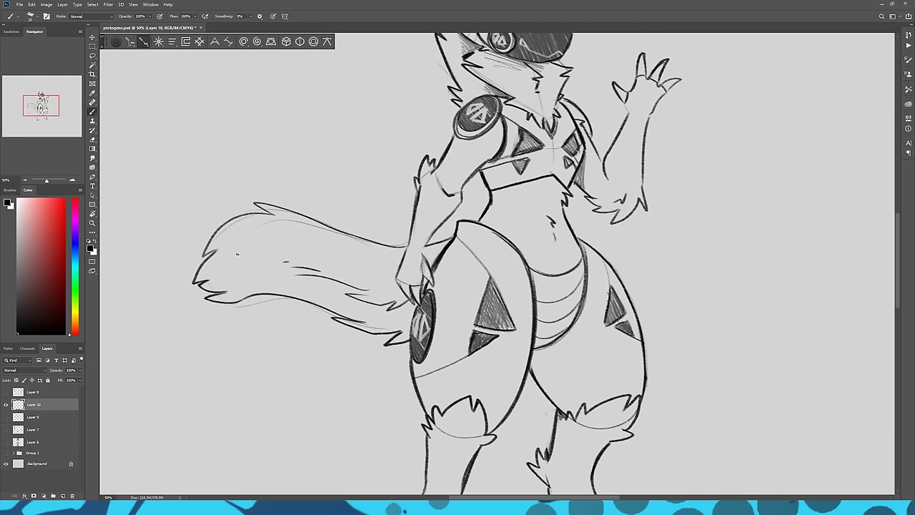
click(26, 180)
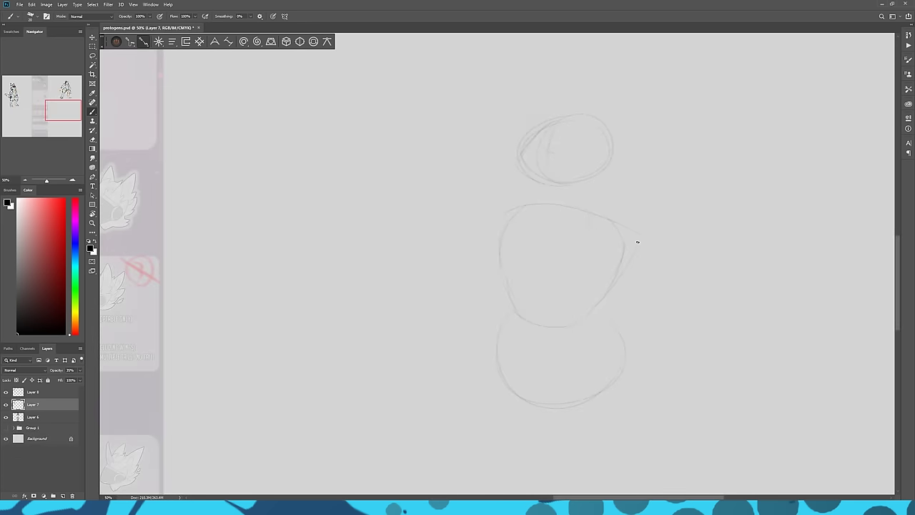
- Rough in the second figure's bent near arm with its hand on the hip, and the hanging far arm
drag(618, 221, 687, 296)
drag(687, 300, 621, 353)
drag(603, 229, 594, 263)
drag(641, 299, 687, 298)
drag(647, 302, 606, 346)
drag(502, 224, 466, 361)
- Sketch the neck lines and the long pointed ears sweeping back from the rough head
drag(605, 178, 589, 211)
drag(605, 159, 603, 168)
drag(554, 118, 586, 76)
drag(588, 117, 661, 87)
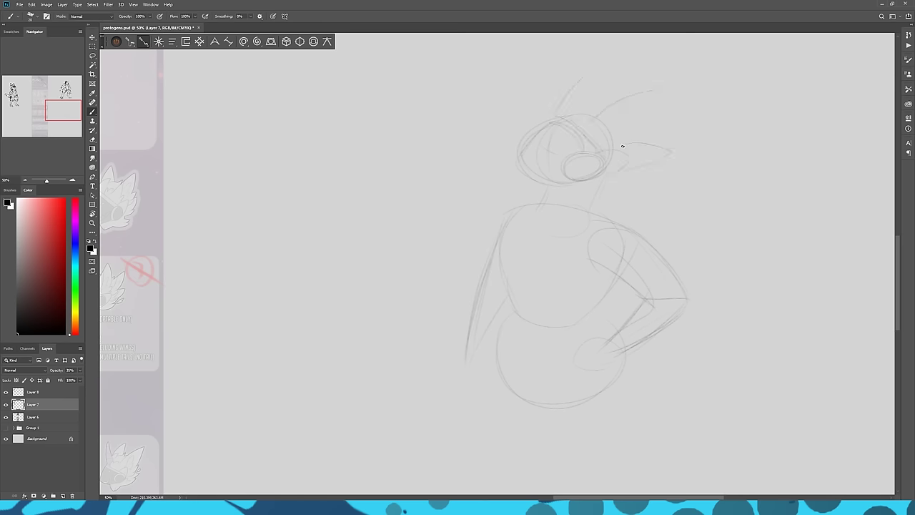
drag(622, 145, 670, 153)
drag(670, 153, 612, 166)
- Sketch guide lines for both legs and a simple near foot shape, and hide Layer 6
key(ctrl+minus)
drag(499, 250, 492, 336)
drag(558, 455, 609, 453)
drag(561, 459, 610, 450)
click(6, 417)
mouse_move(444, 376)
mouse_down()
mouse_move(461, 389)
mouse_move(444, 374)
mouse_up()
drag(445, 376, 473, 381)
drag(445, 379, 478, 390)
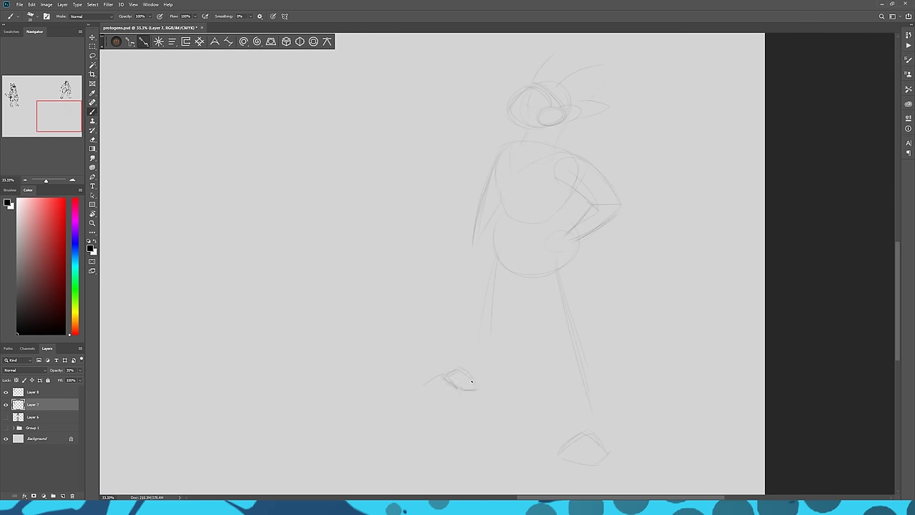
key(ctrl+z)
key(ctrl+z)
key(ctrl+z)
- Rough in the large rounded thighs, the far foot and the far lower leg
drag(585, 247, 589, 347)
drag(495, 229, 520, 307)
drag(433, 390, 472, 392)
drag(432, 391, 476, 401)
drag(480, 347, 434, 389)
- Rough in the near lower leg, tapering from the thigh down to the blocky foot
drag(545, 343, 565, 382)
drag(520, 265, 552, 354)
mouse_move(606, 451)
mouse_down()
mouse_move(579, 458)
mouse_move(606, 452)
mouse_up()
drag(602, 379, 605, 450)
drag(543, 340, 572, 437)
drag(599, 380, 608, 446)
- Sketch a thick straight tail extending out behind the hip, ending in an angular forked tip
mouse_move(622, 226)
mouse_down()
mouse_move(708, 162)
mouse_move(699, 229)
mouse_up()
drag(608, 285, 681, 236)
drag(668, 209, 594, 234)
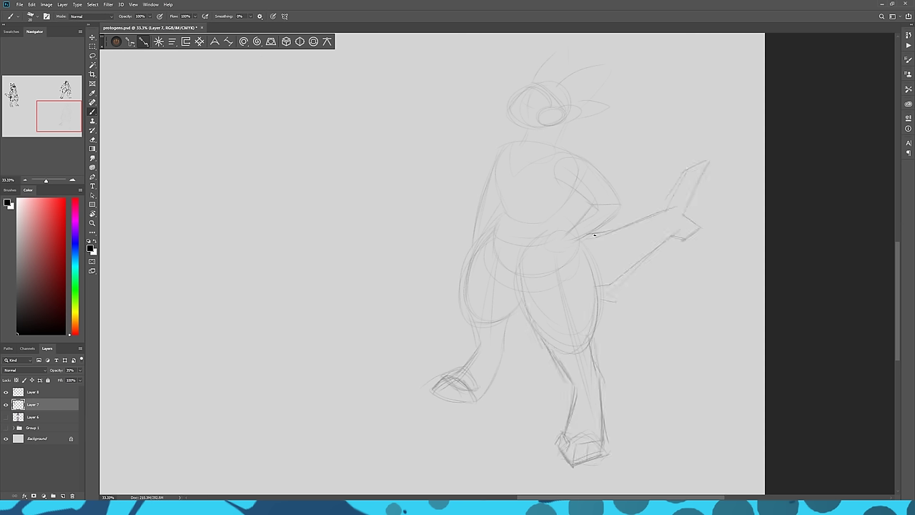
drag(686, 171, 658, 215)
- Add the far leg's back edge, the pelvis curve and the near thigh's outer curve to the rough sketch
drag(503, 356, 479, 392)
drag(490, 241, 523, 283)
drag(583, 249, 595, 321)
- On Layer 8, draw dark outlines for the bent near arm and the hand resting on the hip
click(43, 391)
key(ctrl+plus)
drag(565, 236, 508, 286)
drag(529, 263, 509, 293)
drag(556, 286, 624, 250)
drag(547, 269, 589, 222)
- Outline the near shoulder armor and the chest plate with dark curved lines over the rough torso
mouse_move(535, 150)
mouse_down()
mouse_move(586, 182)
mouse_move(554, 129)
mouse_up()
mouse_move(536, 153)
mouse_down()
mouse_move(586, 183)
mouse_move(593, 175)
mouse_up()
mouse_move(442, 145)
mouse_down()
mouse_move(467, 125)
mouse_move(531, 159)
mouse_up()
mouse_move(432, 192)
mouse_down()
mouse_move(450, 231)
mouse_move(534, 242)
mouse_up()
drag(551, 207, 533, 243)
drag(501, 104, 567, 78)
- Outline the near thigh with its curved inner armor line, and draw an oval disc on its outer side
mouse_move(529, 286)
mouse_down()
mouse_move(534, 234)
mouse_move(524, 384)
mouse_up()
drag(525, 238, 523, 385)
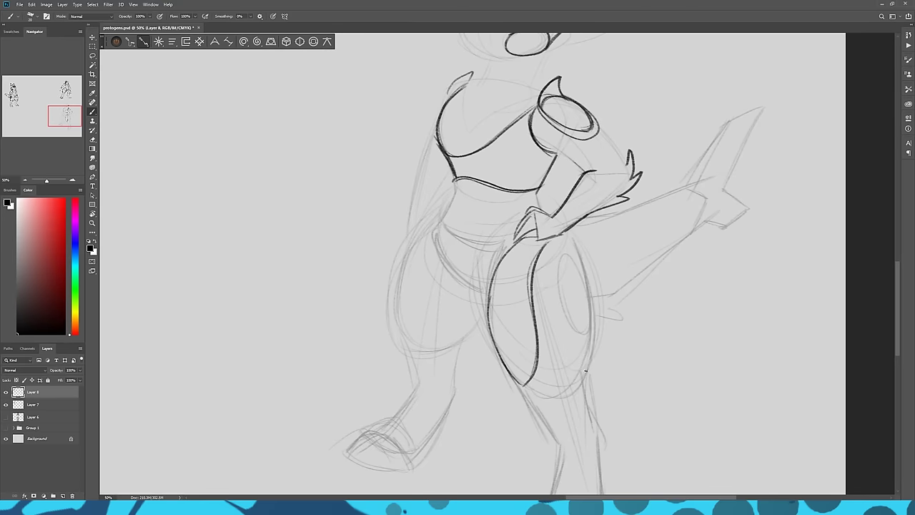
drag(585, 370, 572, 235)
drag(572, 256, 573, 258)
- Outline the far thigh and draw jagged fur tufts along the lower edges of both thighs
drag(433, 209, 386, 325)
drag(520, 390, 590, 375)
drag(384, 315, 438, 338)
drag(439, 340, 483, 315)
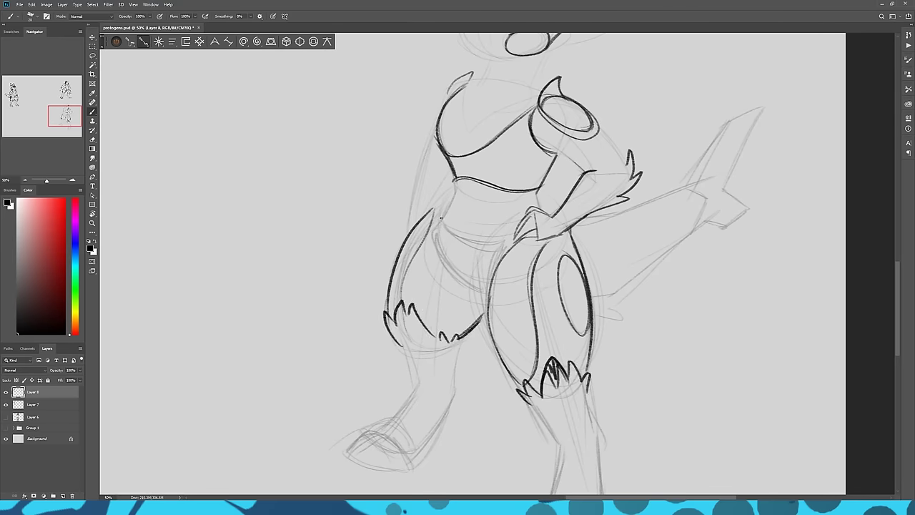
- Draw the curved pelvis bands below the belly and the waist lines joining chest and hips
drag(438, 221, 518, 236)
drag(439, 235, 515, 247)
drag(452, 202, 428, 213)
drag(462, 183, 458, 211)
drag(536, 190, 531, 208)
- Outline both lower legs and draw the paws with separate toes
drag(401, 346, 414, 386)
drag(529, 402, 559, 442)
mouse_move(453, 397)
mouse_down()
mouse_move(433, 433)
mouse_move(347, 450)
mouse_up()
drag(351, 453, 376, 433)
drag(417, 385, 378, 433)
mouse_move(543, 429)
mouse_down()
mouse_move(507, 324)
mouse_move(572, 431)
mouse_up()
drag(523, 336, 507, 416)
mouse_move(507, 412)
mouse_down()
mouse_move(574, 434)
mouse_move(525, 462)
mouse_up()
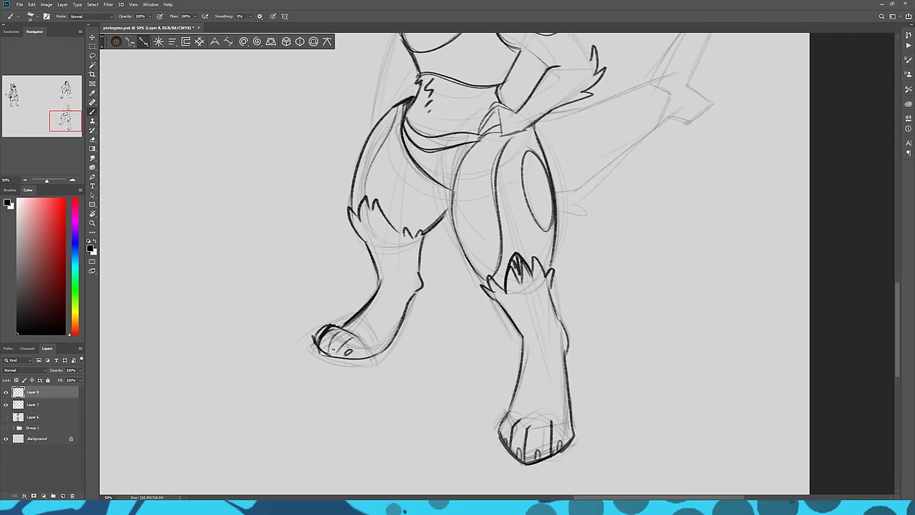
- Outline the tail with a jagged fur base, plated middle section and angular forked tip
drag(529, 172, 510, 318)
drag(536, 336, 588, 318)
drag(541, 255, 564, 320)
drag(576, 312, 635, 276)
drag(549, 259, 630, 232)
drag(707, 150, 665, 226)
drag(638, 276, 696, 249)
drag(595, 248, 598, 298)
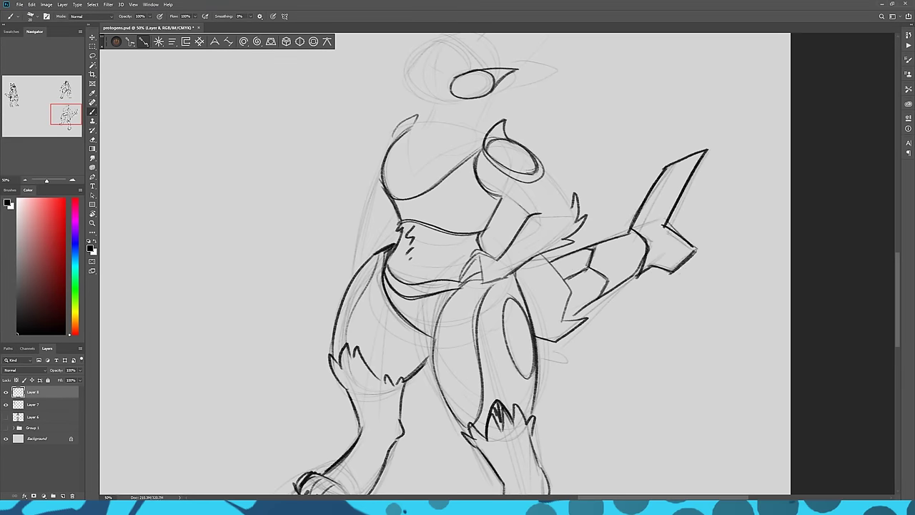
- Add zigzag segment lines and tip markings to the tail, and outline the near upper arm
drag(546, 258, 568, 320)
mouse_move(536, 258)
mouse_down()
mouse_move(629, 234)
mouse_move(629, 283)
mouse_up()
drag(666, 239, 673, 264)
drag(511, 256, 545, 279)
drag(557, 240, 582, 271)
- Draw and hatch the far arm behind the torso, and outline the neckline, visor and upper ears
drag(392, 244, 367, 316)
mouse_move(402, 268)
mouse_down()
mouse_move(386, 315)
mouse_move(405, 304)
mouse_up()
mouse_move(441, 213)
mouse_down()
mouse_move(426, 257)
mouse_move(496, 228)
mouse_up()
mouse_move(450, 130)
mouse_down()
mouse_move(468, 189)
mouse_move(496, 158)
mouse_up()
mouse_move(495, 120)
mouse_down()
mouse_move(577, 99)
mouse_move(537, 153)
mouse_up()
drag(459, 122, 509, 98)
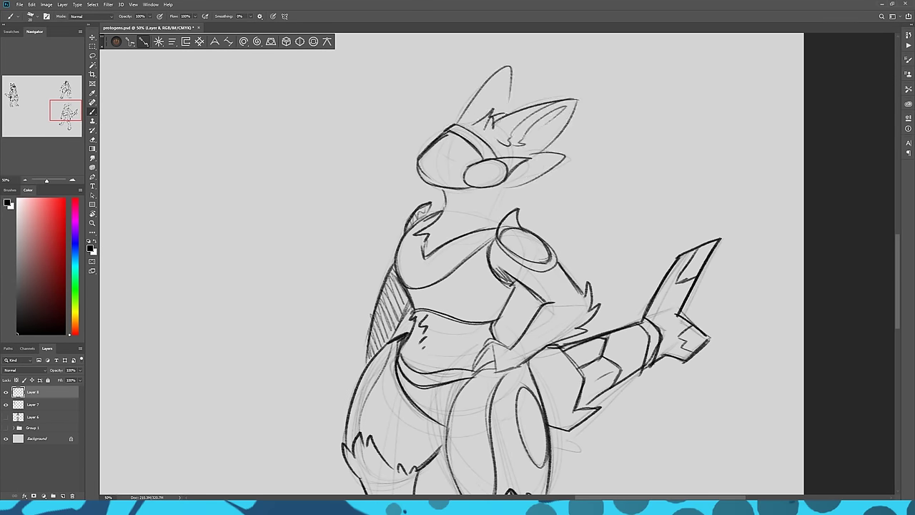
- Draw the neck lines under the head and refine the outlines of the ears
drag(509, 189, 503, 212)
drag(446, 189, 472, 192)
drag(560, 155, 534, 175)
drag(390, 202, 390, 196)
drag(512, 64, 509, 108)
drag(499, 161, 502, 165)
- Shade the shoulder disc, the near thigh disc and the visor dark
mouse_move(503, 225)
mouse_down()
mouse_move(525, 248)
mouse_move(551, 251)
mouse_up()
mouse_move(518, 450)
mouse_down()
mouse_move(529, 395)
mouse_move(544, 383)
mouse_up()
mouse_move(420, 178)
mouse_down()
mouse_move(448, 145)
mouse_move(481, 129)
mouse_move(465, 137)
mouse_up()
- Erase light markings into the dark visor and the thigh, shoulder and ear discs
key(e)
drag(422, 170, 458, 171)
drag(526, 412, 540, 429)
drag(525, 236, 534, 247)
drag(485, 168, 496, 172)
key(ctrl+minus)
key(ctrl+minus)
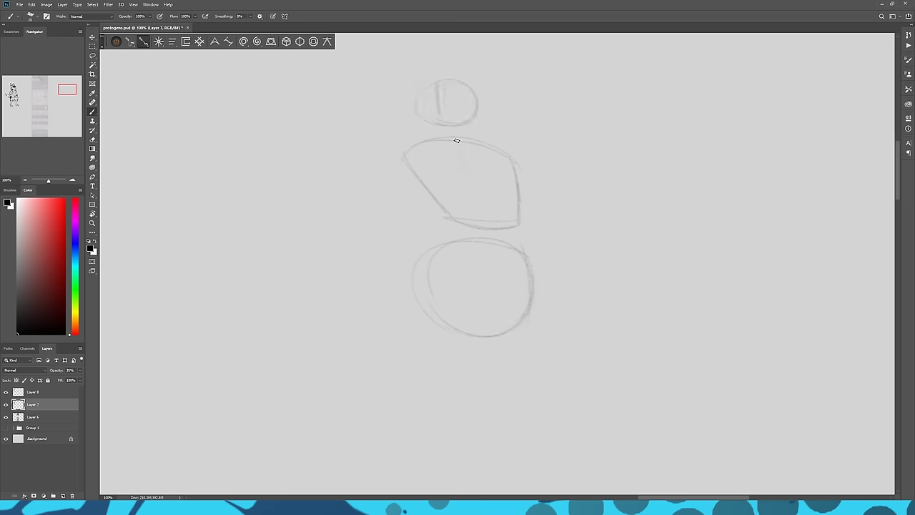
- On the new figure's rough torso, add a curved center line and an inner curve along the near side
drag(458, 140, 494, 213)
drag(422, 156, 455, 229)
right_click(442, 156)
- Rough in both arms angled outward and down from the shoulders, with doubled contour lines
drag(432, 198, 379, 264)
drag(548, 207, 603, 281)
drag(551, 248, 608, 302)
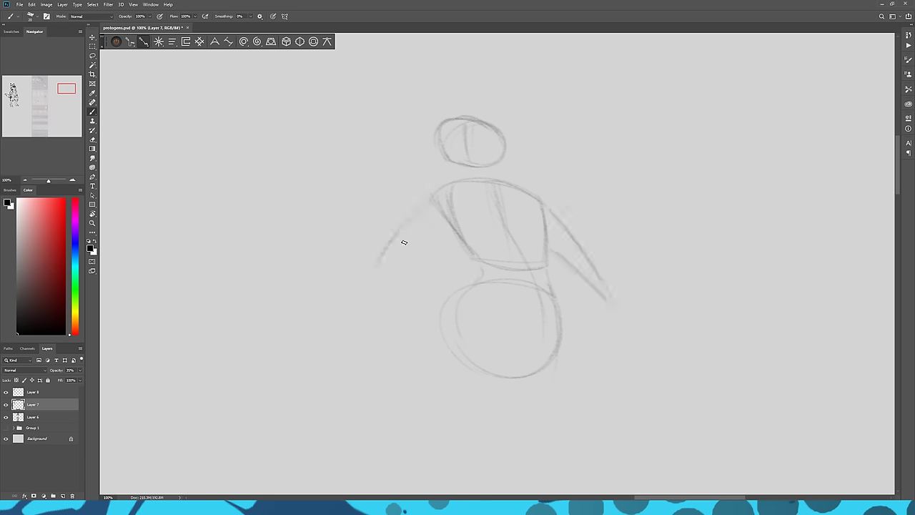
drag(432, 199, 371, 288)
drag(457, 218, 396, 265)
drag(543, 197, 549, 256)
- Define the rough head's jaw and front edge, and add an ear sweeping back from it
drag(446, 163, 498, 164)
drag(445, 119, 439, 148)
drag(494, 119, 549, 148)
- Sketch guide lines for both spread legs and rough in a rounded, flat-soled foot for each
drag(551, 343, 555, 453)
key(ctrl+minus)
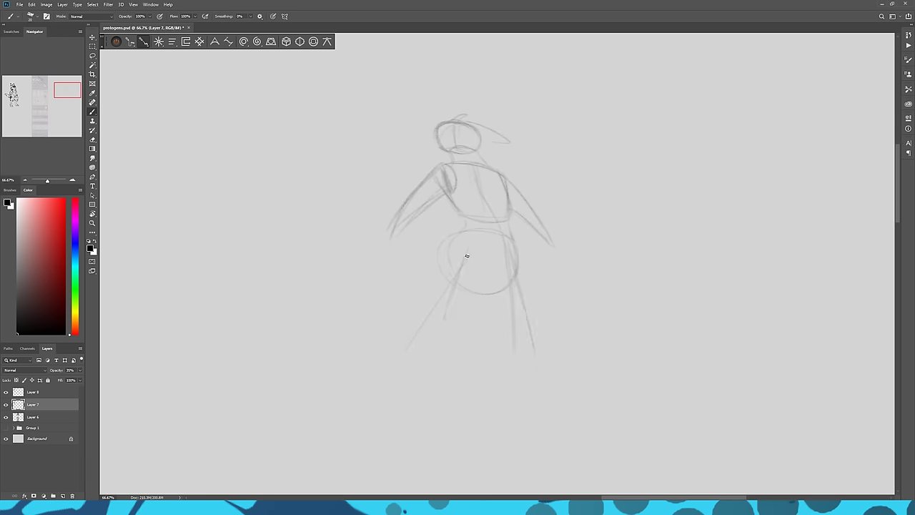
drag(467, 256, 429, 364)
drag(517, 279, 536, 362)
key(e)
drag(408, 386, 438, 379)
key(b)
drag(537, 396, 569, 390)
drag(390, 413, 439, 413)
- Rough in the wide thighs and the lower legs, connecting the hips to the feet
drag(501, 235, 561, 304)
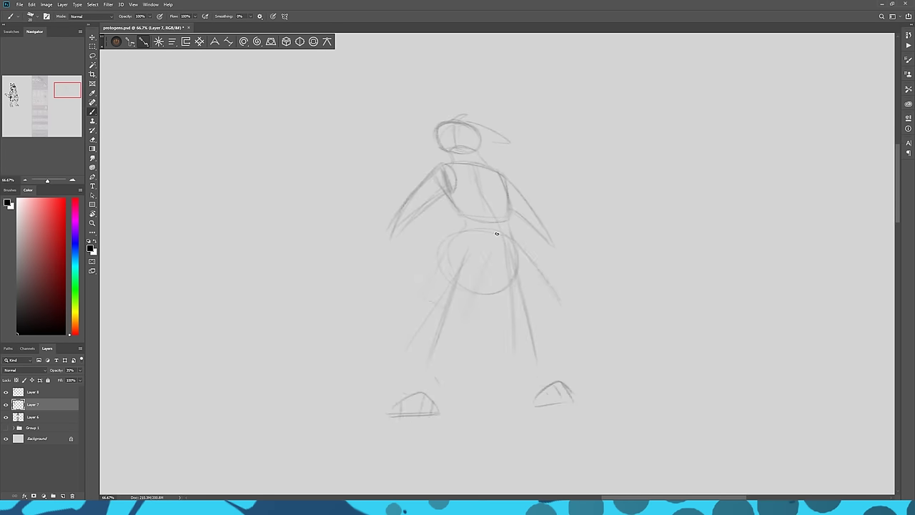
drag(439, 356, 437, 408)
drag(506, 347, 528, 383)
drag(482, 287, 508, 336)
drag(466, 306, 401, 393)
- Add a rough hand, a tail curving out from the hip, and the chest plate's lower edge
mouse_move(388, 225)
mouse_down()
mouse_move(373, 253)
mouse_move(400, 250)
mouse_up()
drag(435, 262, 370, 300)
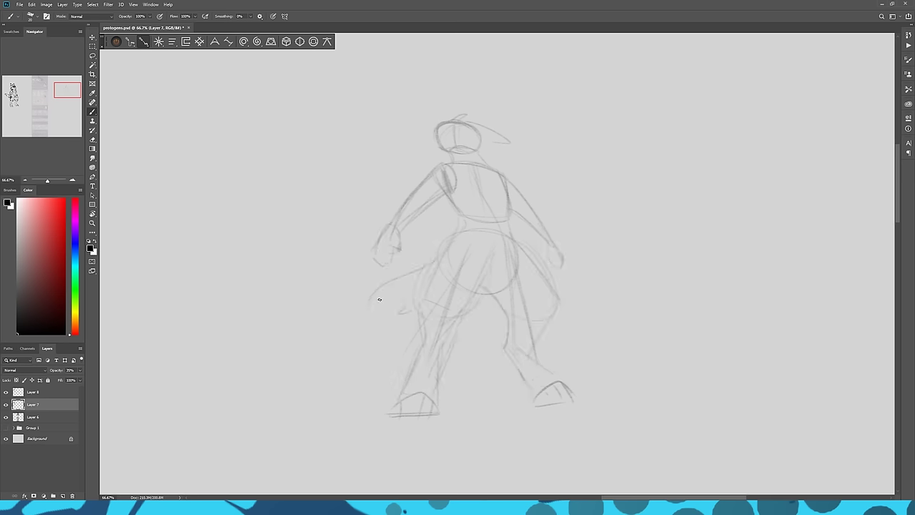
drag(507, 215, 459, 214)
- Enlarge the rough figure with Free Transform, and make Layer 8 the active layer
key(ctrl+t)
key(ctrl+minus)
key(ctrl+minus)
drag(401, 332, 459, 276)
key(Return)
click(33, 392)
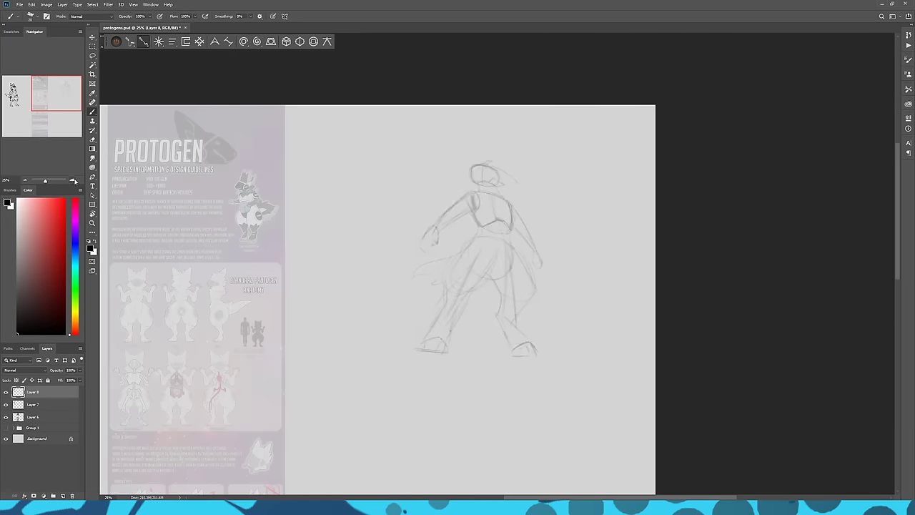
- Outline both feet in dark lines, with flat soles, rounded tops and divided toes
key(ctrl+plus)
key(ctrl+plus)
drag(283, 374, 377, 376)
drag(343, 335, 341, 379)
drag(353, 343, 359, 378)
drag(315, 346, 310, 379)
drag(544, 365, 623, 374)
drag(549, 377, 626, 375)
- Outline the lower-leg edges, the angular inner edges of the thigh armor and the cuffs above the knees
drag(304, 293, 265, 367)
drag(462, 362, 504, 439)
mouse_move(503, 158)
mouse_down()
mouse_move(570, 268)
mouse_move(482, 202)
mouse_up()
drag(490, 187, 537, 282)
mouse_move(398, 129)
mouse_down()
mouse_move(446, 191)
mouse_move(448, 281)
mouse_up()
drag(454, 308, 415, 375)
drag(335, 354, 392, 382)
drag(328, 382, 377, 401)
drag(334, 354, 330, 386)
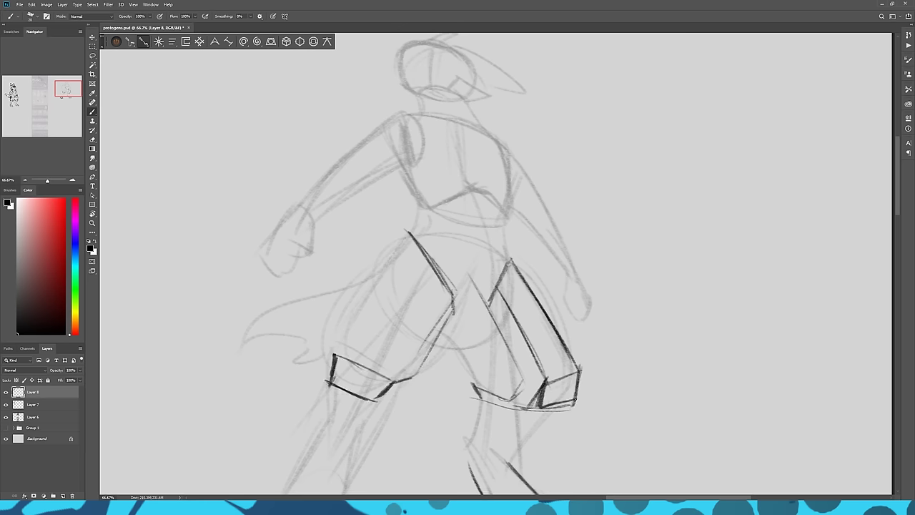
- Close the outer contours of both thigh plates and connect them with the angular pelvis piece
drag(386, 230, 320, 327)
drag(514, 266, 580, 368)
mouse_move(379, 238)
mouse_down()
mouse_move(406, 232)
mouse_move(334, 351)
mouse_up()
drag(319, 327, 332, 366)
drag(490, 306, 441, 332)
drag(441, 333, 480, 393)
drag(489, 307, 525, 377)
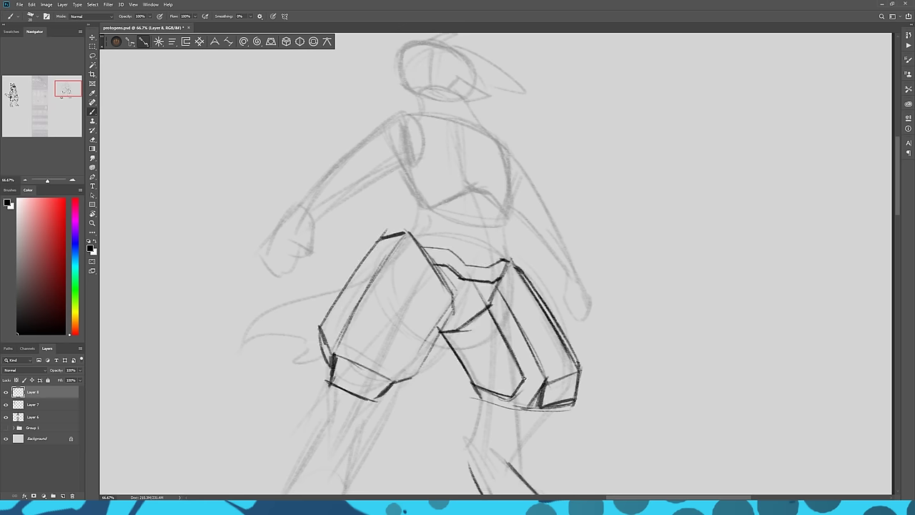
- Outline both lower legs between the knee cuffs and feet, adding jagged fur tufts below the armor
drag(549, 410, 512, 468)
drag(473, 400, 466, 450)
drag(429, 358, 453, 244)
drag(350, 268, 349, 319)
key(ctrl+z)
key(ctrl+z)
drag(352, 271, 284, 416)
drag(429, 270, 370, 353)
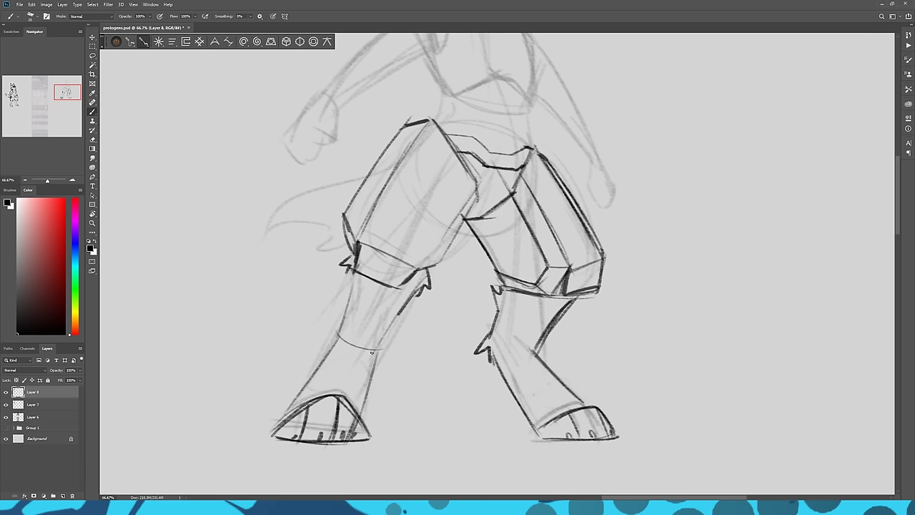
- Add a diamond-shaped inset and a narrow slot to the thigh armor, and strengthen the leg contours
drag(400, 214, 371, 359)
drag(436, 313, 411, 363)
drag(500, 315, 536, 368)
drag(444, 329, 394, 411)
- Outline the chest plate with its pointed lower edge and angular inner panel lines
drag(413, 238, 509, 241)
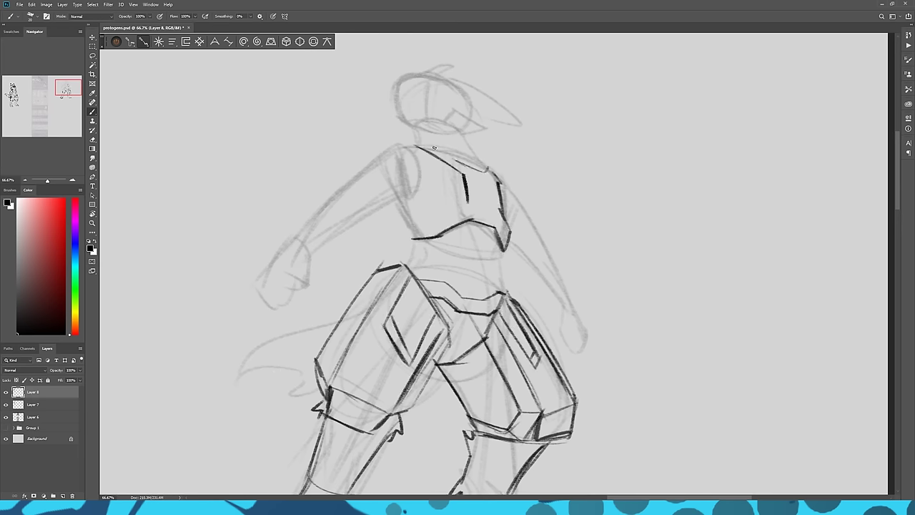
drag(468, 207, 409, 220)
drag(418, 147, 404, 204)
- Draw the near shoulder pad with a shaded top face, and darken the thigh armor's outer edge
drag(361, 154, 403, 137)
drag(356, 176, 418, 147)
drag(372, 271, 332, 329)
drag(361, 161, 400, 141)
- Draw the jagged neck fur above the chest plate and the helmet's rounded front contour
drag(436, 129, 492, 162)
drag(401, 128, 417, 140)
drag(408, 126, 397, 85)
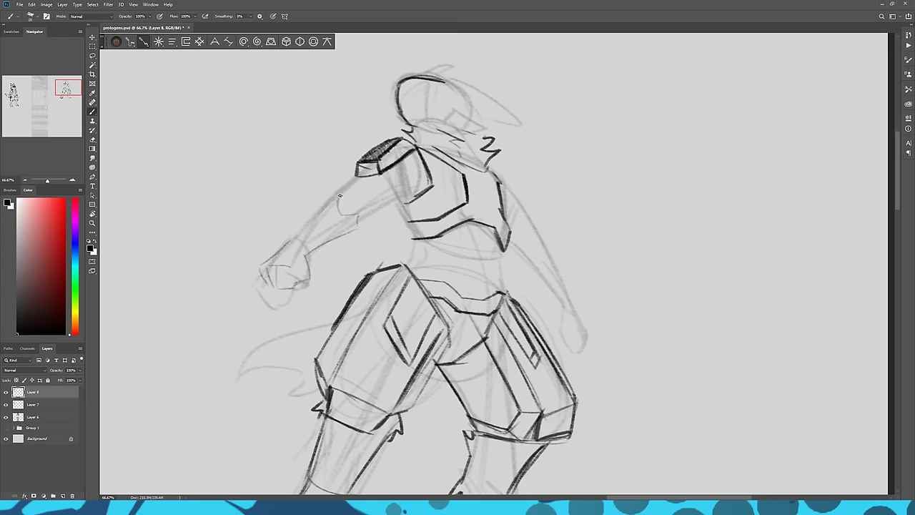
- Outline the near forearm with fur tufts at the elbow and a clenched fist
drag(340, 195, 295, 239)
drag(323, 191, 362, 179)
drag(357, 218, 354, 232)
drag(316, 205, 261, 262)
drag(293, 266, 281, 284)
- Shade the near underarm, outline the far shoulder pad, arm and fist, and finish the chest plate's side edges
drag(427, 166, 418, 193)
drag(501, 171, 520, 200)
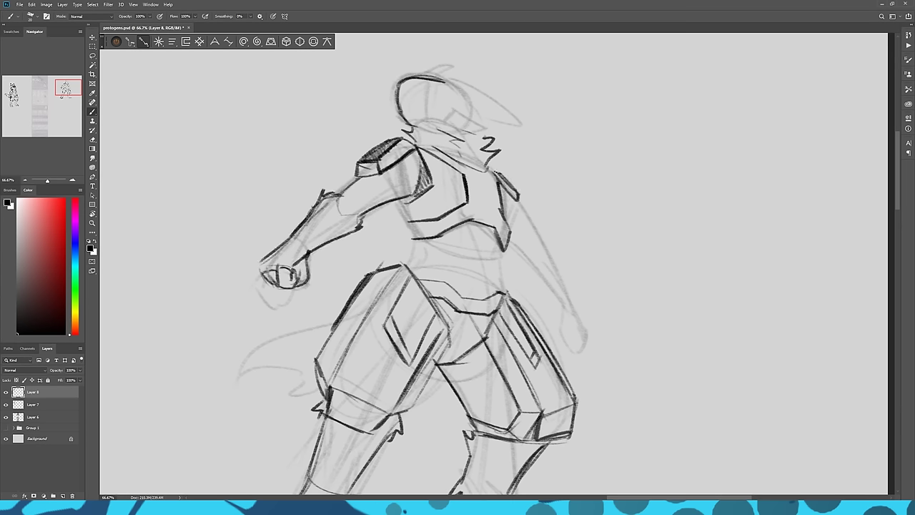
drag(552, 248, 580, 320)
drag(572, 309, 569, 346)
drag(519, 206, 552, 293)
drag(504, 187, 510, 232)
drag(438, 159, 429, 224)
drag(415, 202, 407, 220)
- Lasso the far forearm and hand and adjust them with Free Transform
key(l)
drag(517, 230, 511, 243)
key(ctrl+t)
drag(559, 298, 553, 289)
key(Return)
- Outline the helmet's side piece and visor edge, and draw both sides of the waist
drag(454, 112, 489, 128)
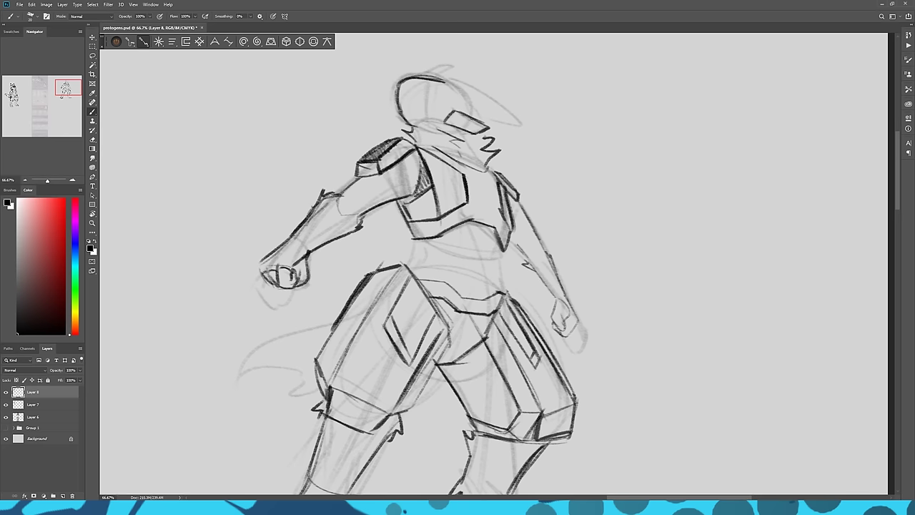
mouse_move(443, 80)
mouse_down()
mouse_move(466, 115)
mouse_move(518, 120)
mouse_move(498, 142)
mouse_up()
drag(419, 240, 409, 271)
drag(505, 246, 496, 293)
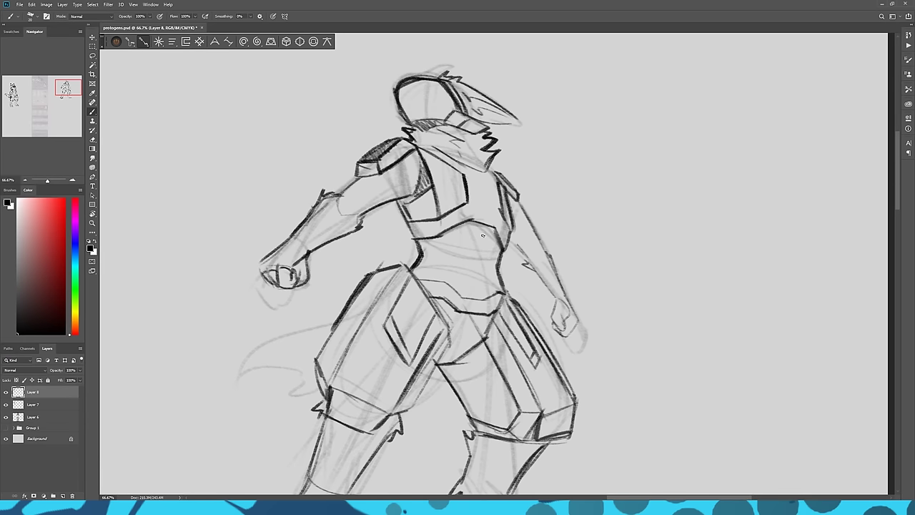
- Outline the tail sweeping out behind the hip, and thicken the contours of the torso and thigh armor
drag(406, 155, 418, 180)
drag(236, 365, 332, 319)
drag(343, 314, 375, 250)
drag(436, 200, 478, 259)
drag(373, 245, 347, 294)
- Darken the far thigh and arm contours, and hatch shading into the upper arms and the visor
mouse_move(534, 230)
mouse_down()
mouse_move(472, 298)
mouse_move(503, 349)
mouse_up()
drag(546, 233, 606, 330)
drag(546, 179, 584, 228)
drag(586, 235, 608, 260)
drag(393, 179, 409, 242)
drag(574, 221, 589, 267)
mouse_move(446, 96)
mouse_down()
mouse_move(453, 118)
mouse_move(494, 116)
mouse_move(486, 123)
mouse_move(483, 100)
mouse_up()
key(e)
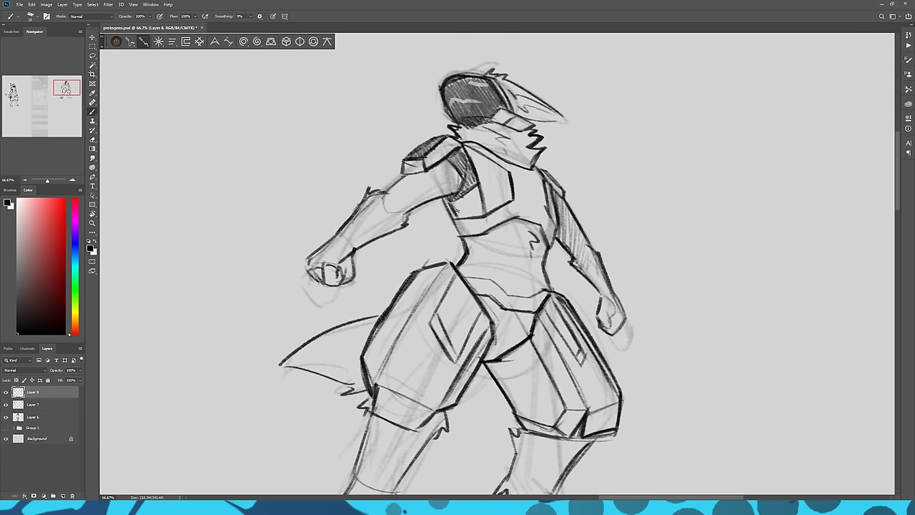